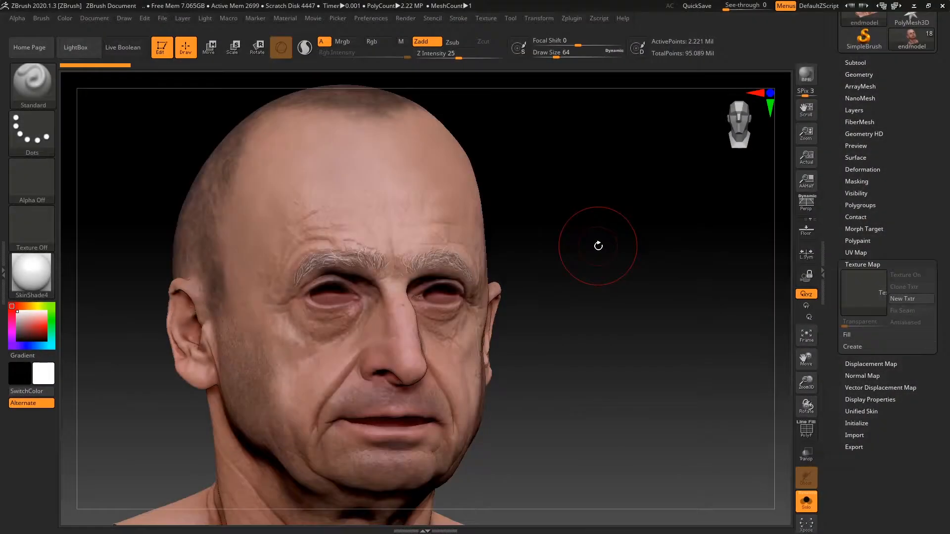
# - Create a texture map for the head model from its polypaint colors
pyautogui.moveTo(611, 274); pyautogui.dragTo(676, 281)
pyautogui.moveTo(668, 240); pyautogui.dragTo(720, 265)
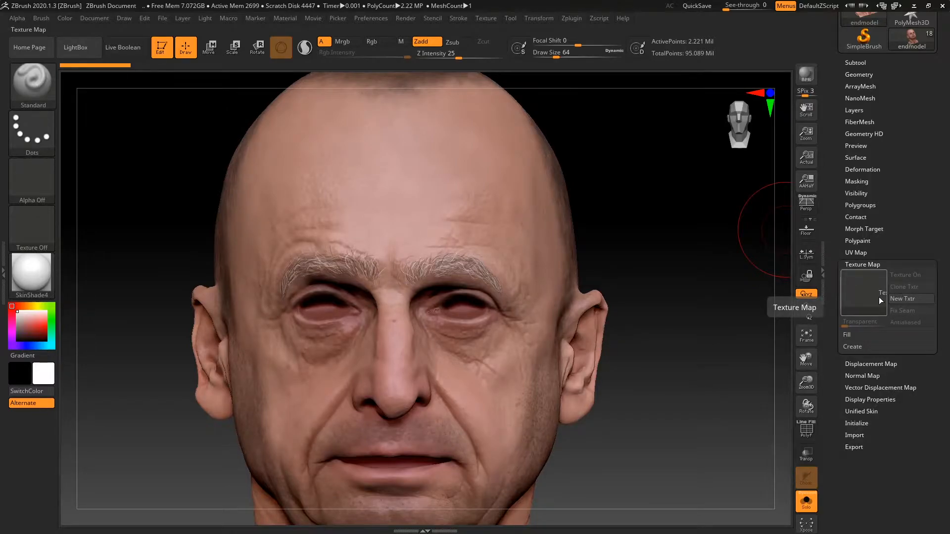
pyautogui.click(863, 292)
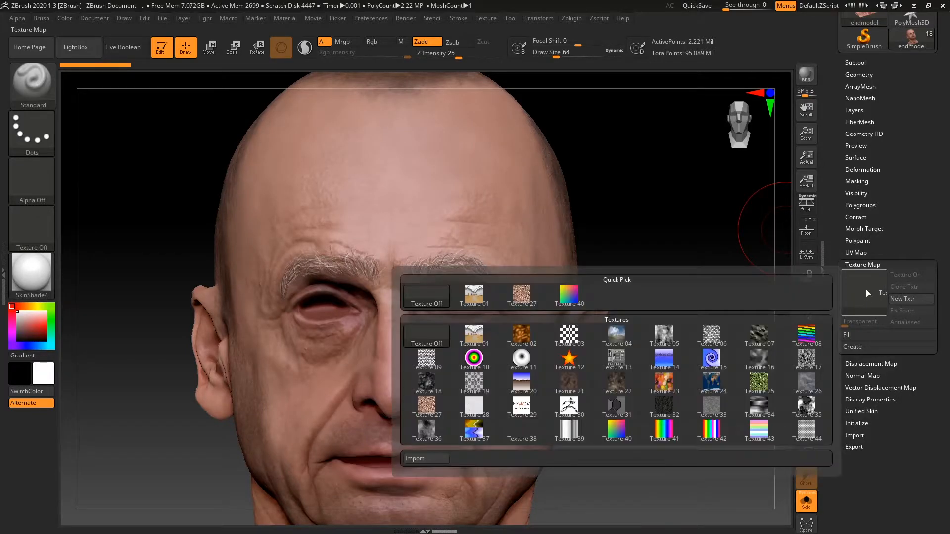
pyautogui.click(852, 346)
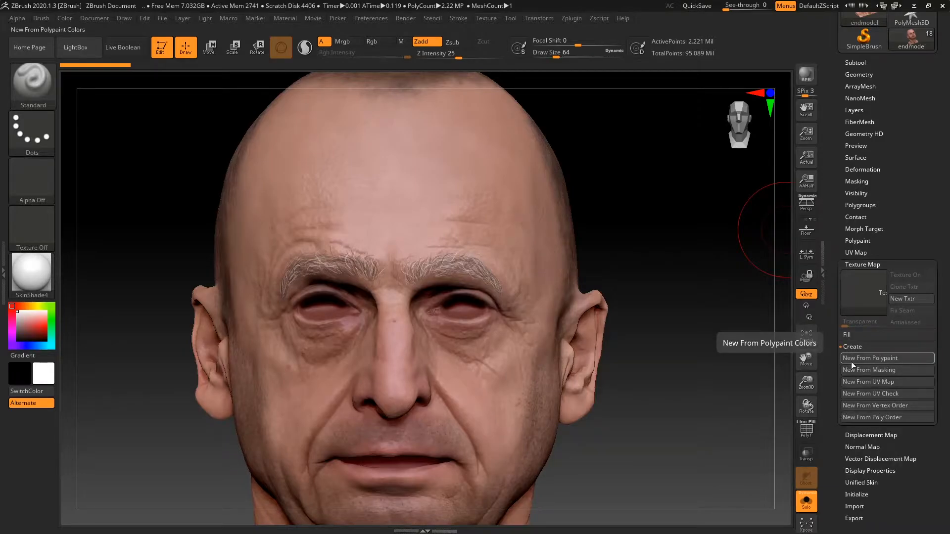
pyautogui.click(851, 359)
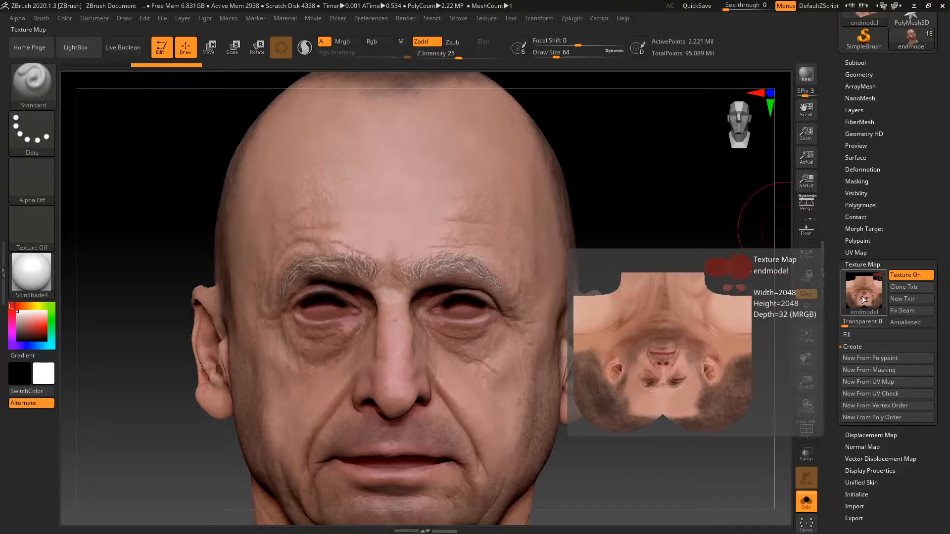
pyautogui.moveTo(692, 311); pyautogui.dragTo(784, 294)
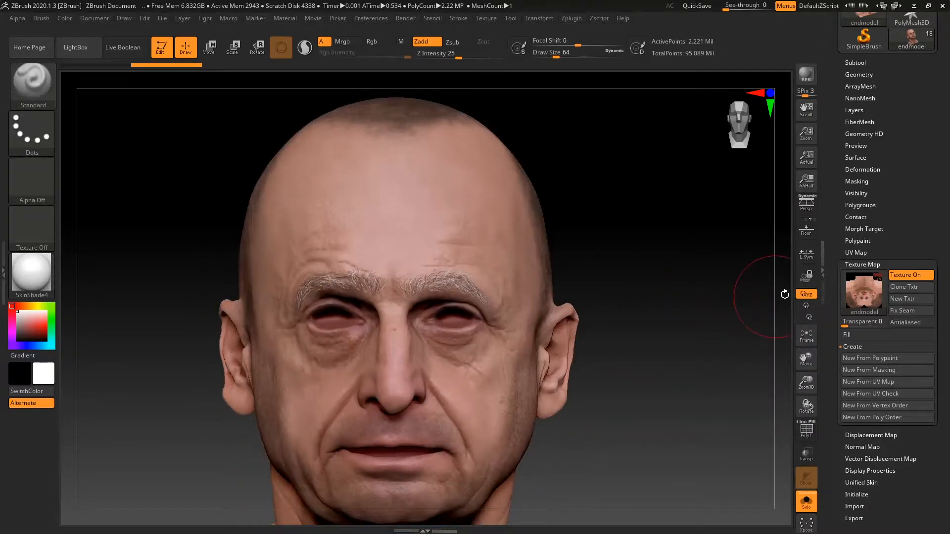
# - Clone the head's texture map into the texture palette and export it as the PSD file textur
pyautogui.click(896, 300)
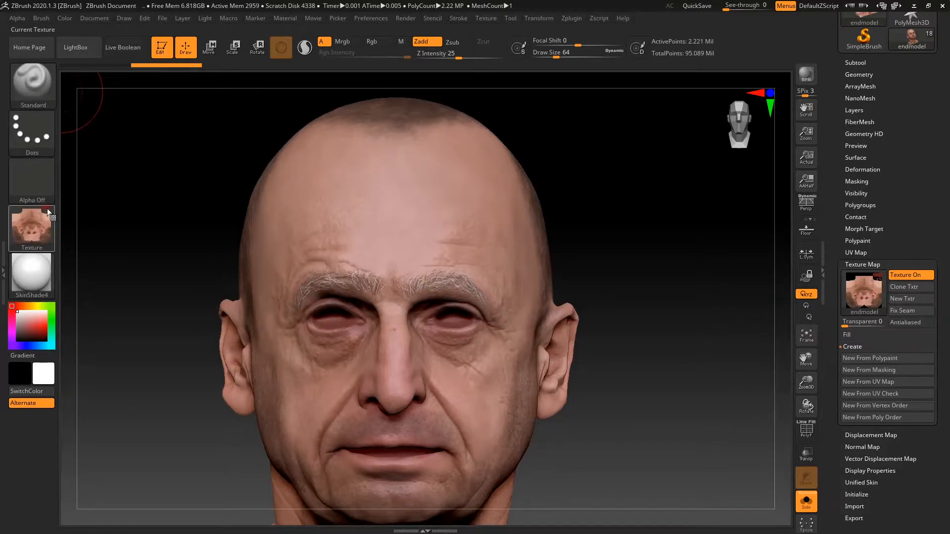
pyautogui.click(44, 221)
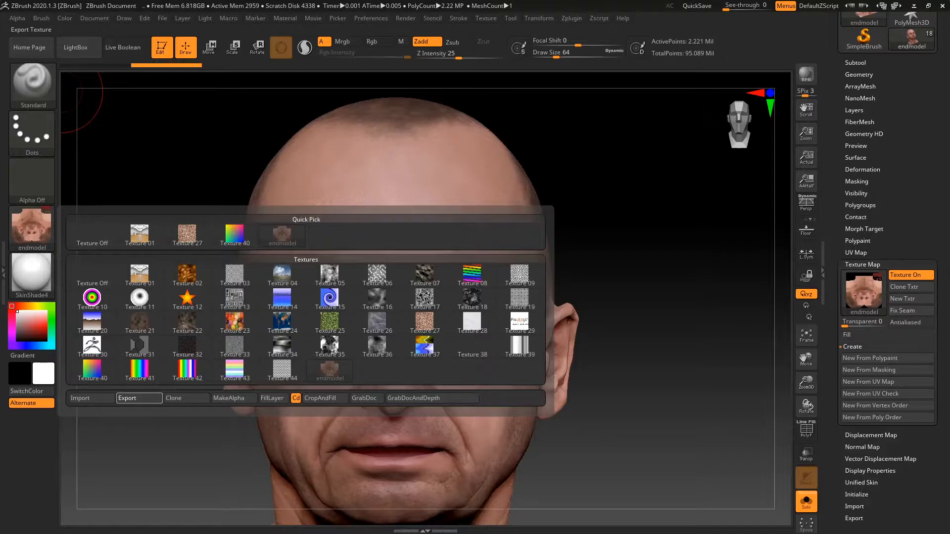
pyautogui.click(139, 398)
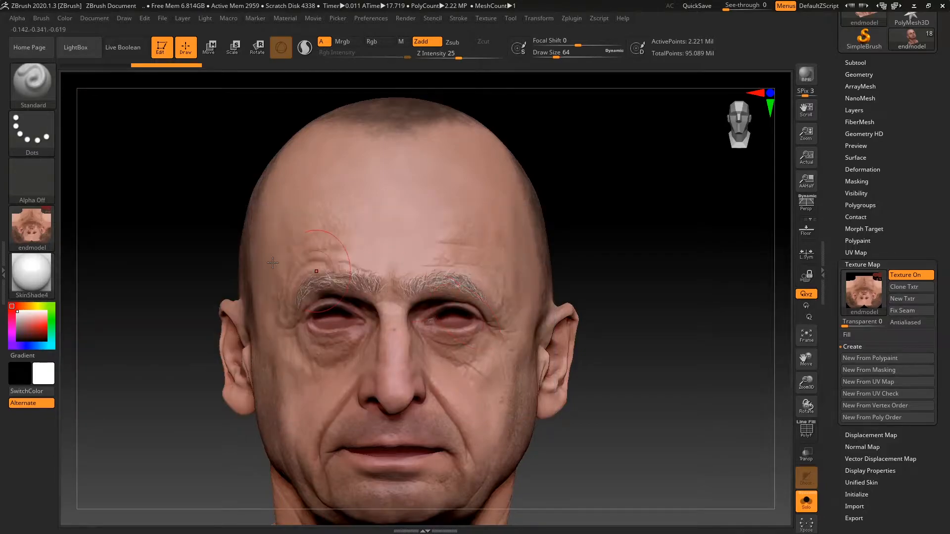
pyautogui.moveTo(32, 228)
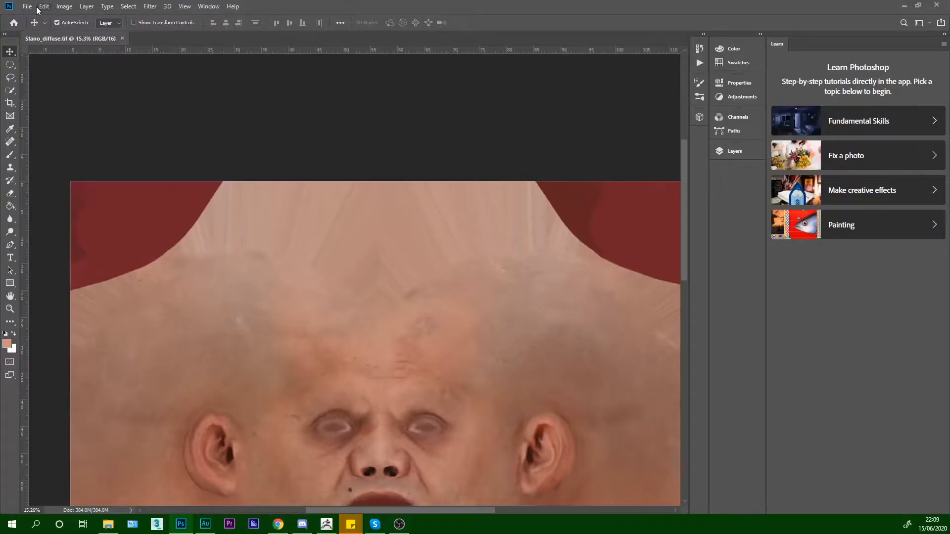
# - Switch to Photoshop and examine the face, ears and scalp layout of the Stano_diffuse.tif texture
pyautogui.click(31, 8)
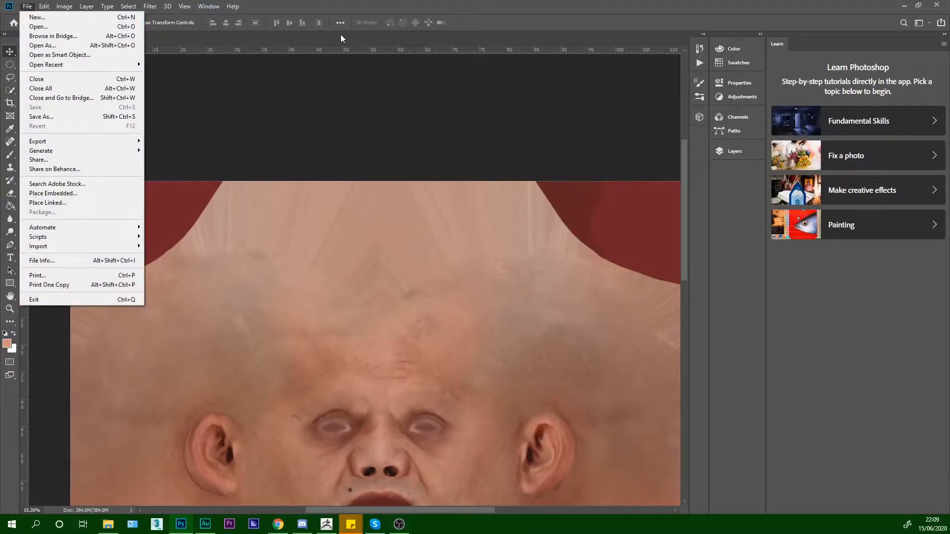
pyautogui.click(430, 39)
pyautogui.scroll(-4, 415, 214)
pyautogui.scroll(-9, 416, 214)
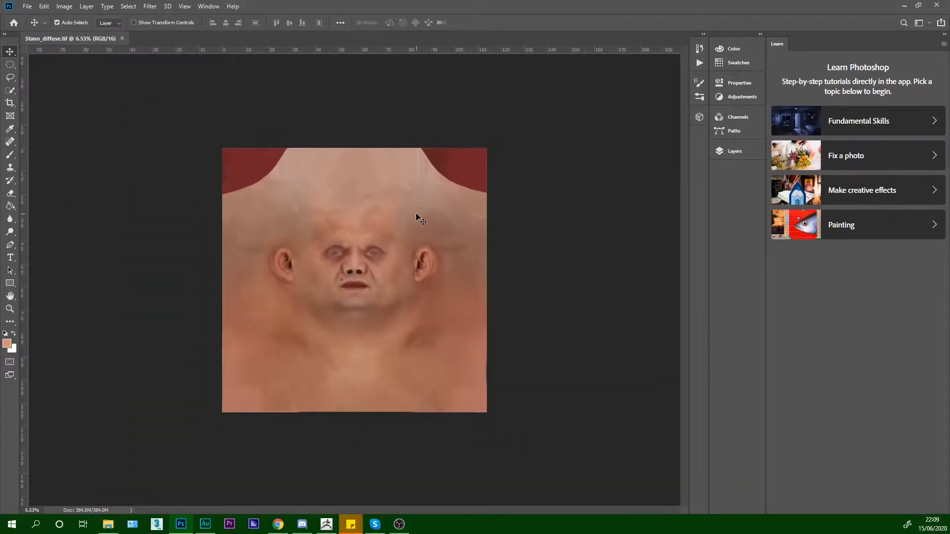
pyautogui.scroll(5, 414, 214)
pyautogui.scroll(1, 400, 216)
pyautogui.scroll(10, 383, 231)
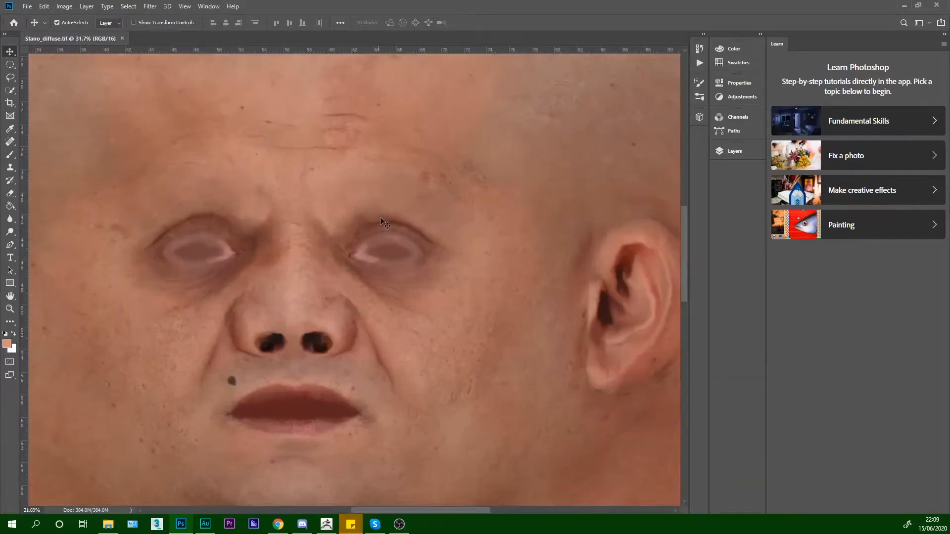
pyautogui.moveTo(352, 176); pyautogui.dragTo(456, 367)
pyautogui.scroll(-6, 422, 297)
pyautogui.scroll(5, 388, 269)
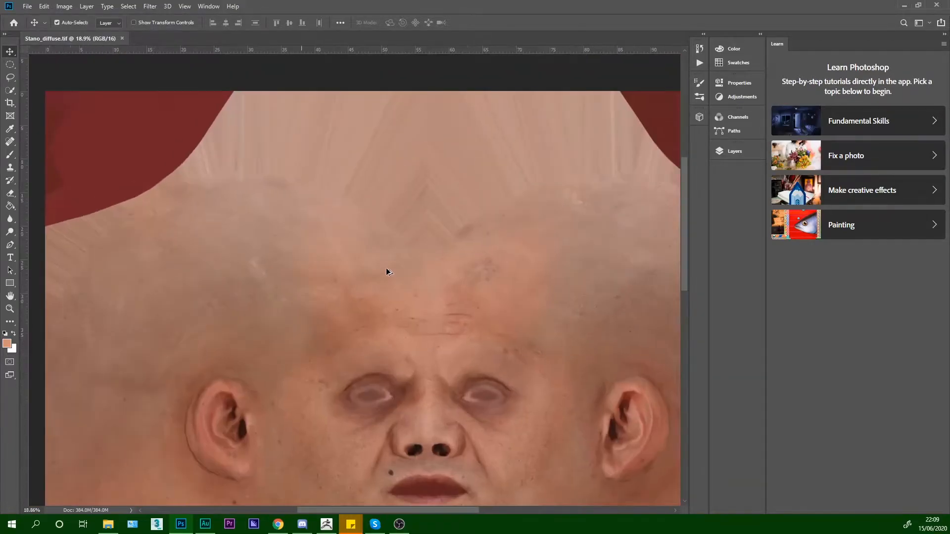
pyautogui.scroll(-6, 374, 253)
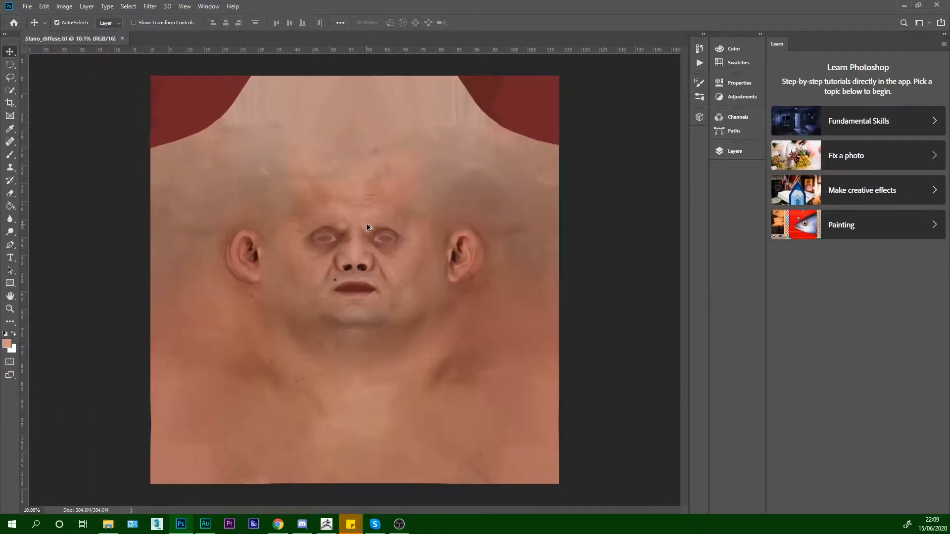
pyautogui.scroll(4, 342, 191)
pyautogui.moveTo(325, 113); pyautogui.dragTo(402, 299)
pyautogui.scroll(-8, 401, 299)
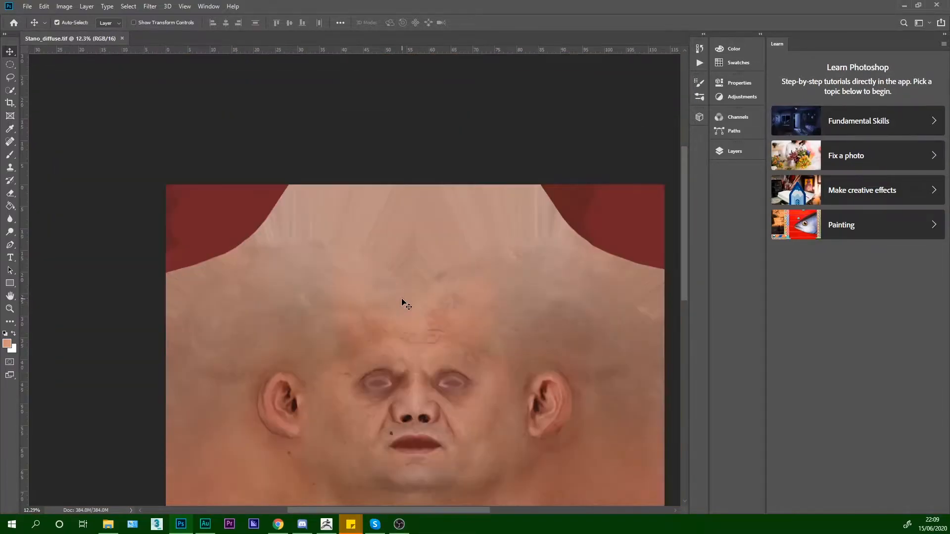
pyautogui.scroll(7, 401, 299)
pyautogui.moveTo(278, 206); pyautogui.dragTo(320, 284)
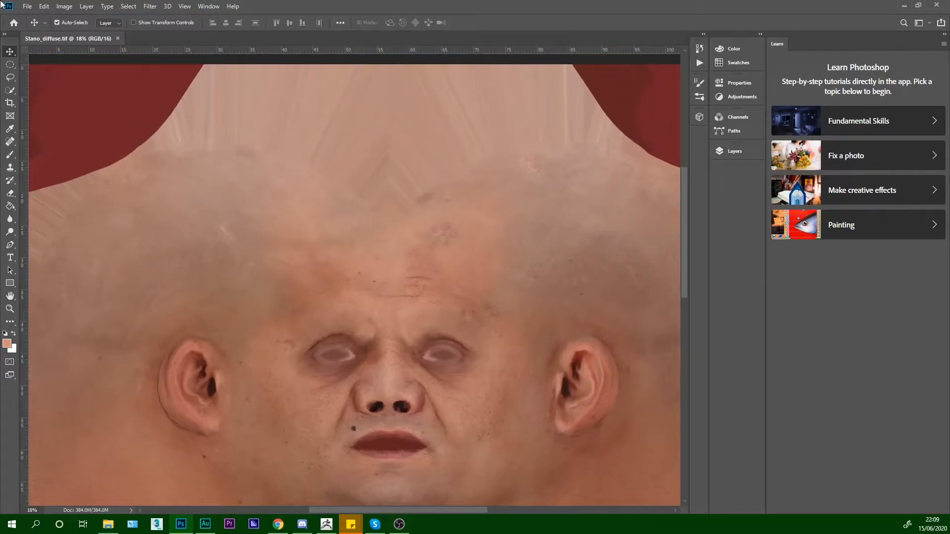
# - Open textur.PSD from the texture folder inside the 3D SCAN directory
pyautogui.click(31, 6)
pyautogui.click(37, 28)
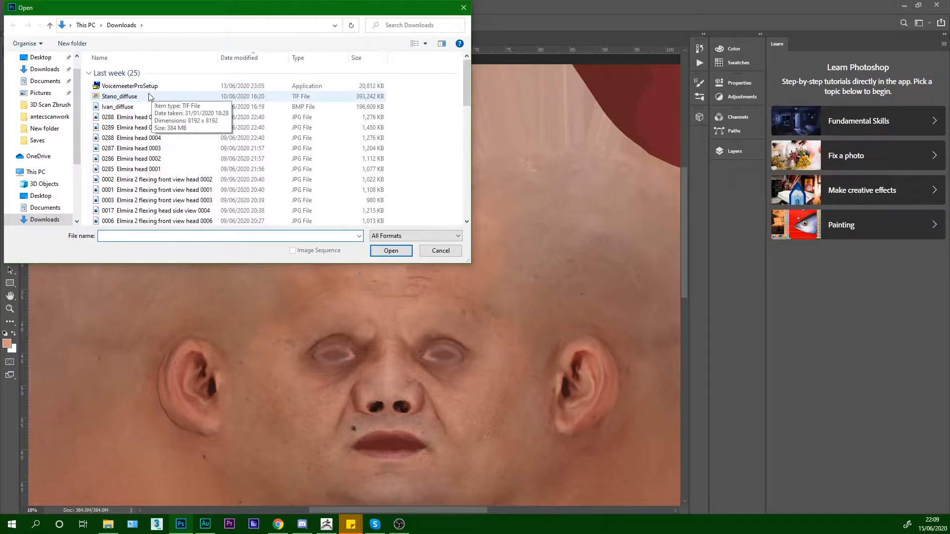
pyautogui.click(51, 111)
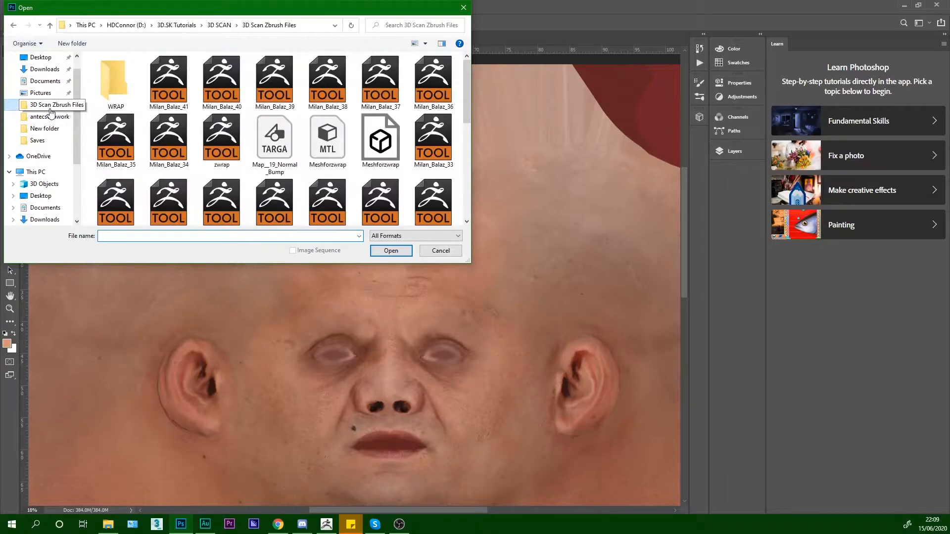
pyautogui.click(212, 27)
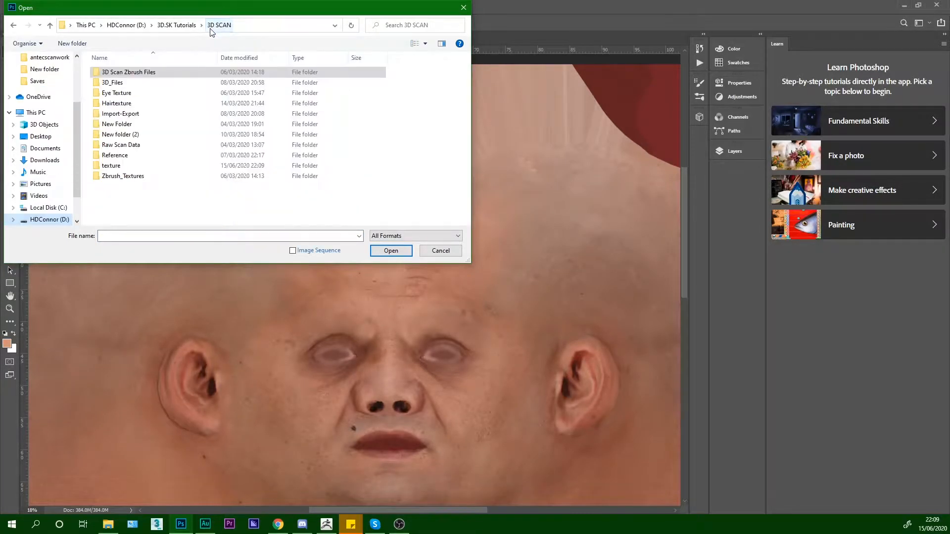
pyautogui.click(153, 175)
pyautogui.doubleClick(151, 165)
pyautogui.doubleClick(142, 104)
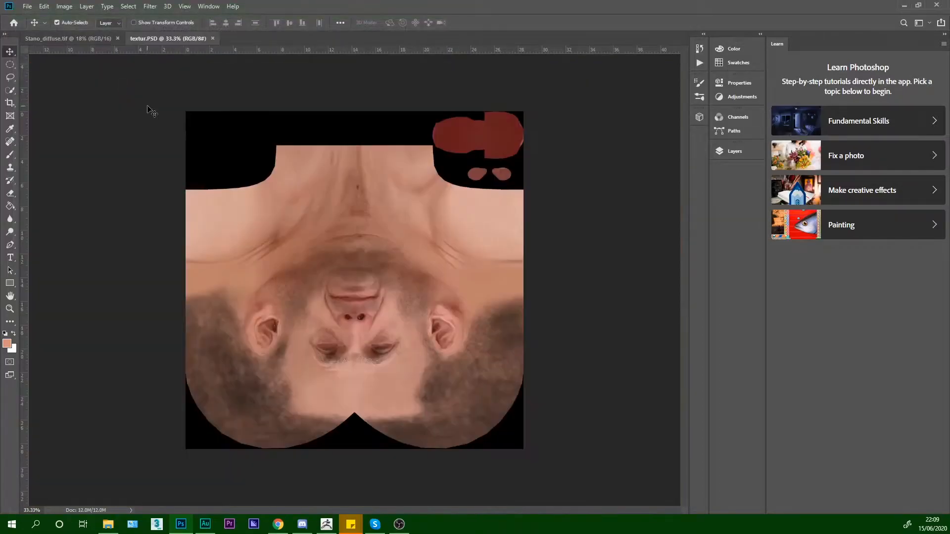
# - Flip the canvas of textur.PSD vertically so the face is upright
pyautogui.scroll(8, 380, 260)
pyautogui.scroll(-7, 379, 261)
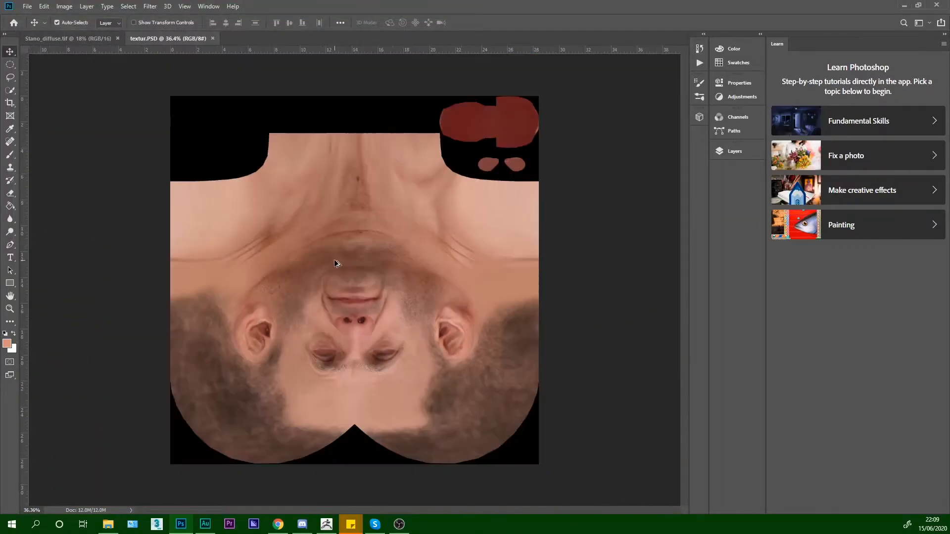
pyautogui.scroll(4, 334, 261)
pyautogui.scroll(-1, 335, 264)
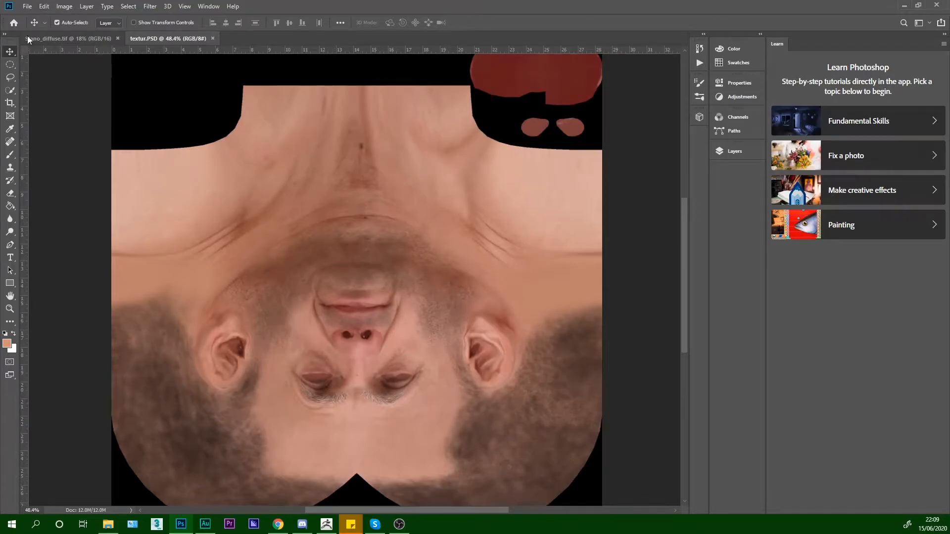
pyautogui.click(63, 7)
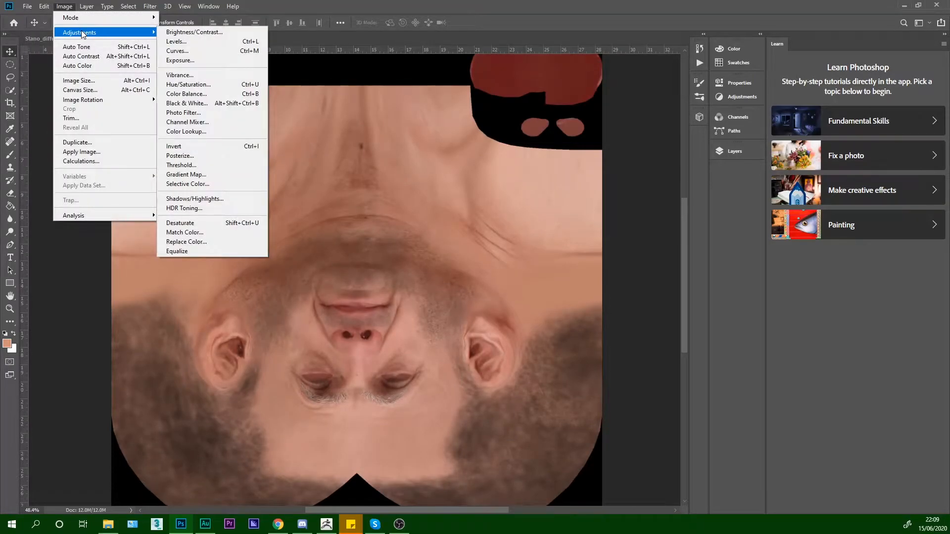
pyautogui.moveTo(45, 6)
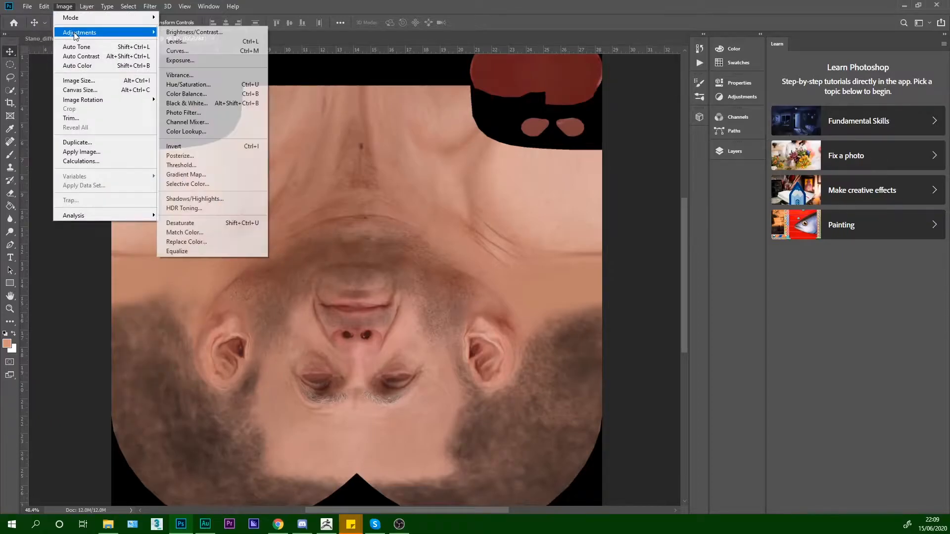
pyautogui.moveTo(119, 99)
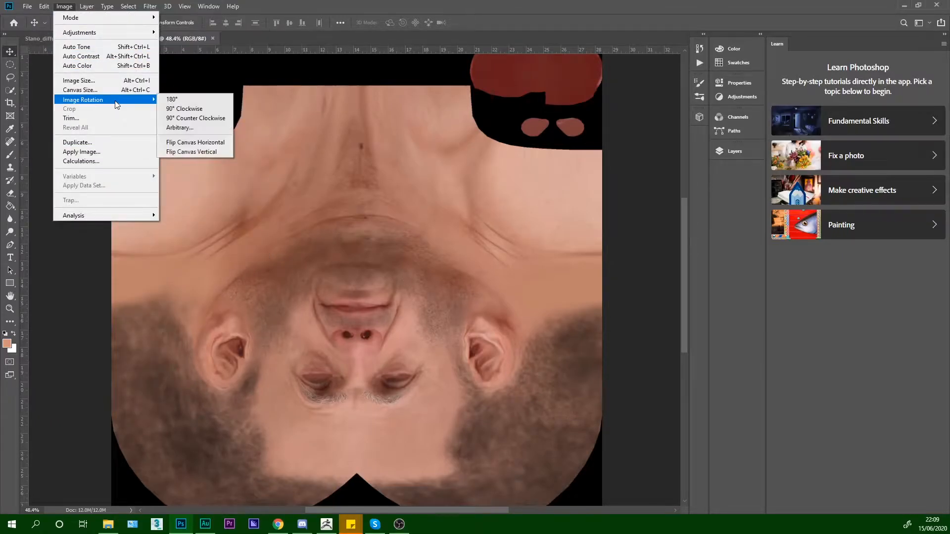
pyautogui.click(187, 152)
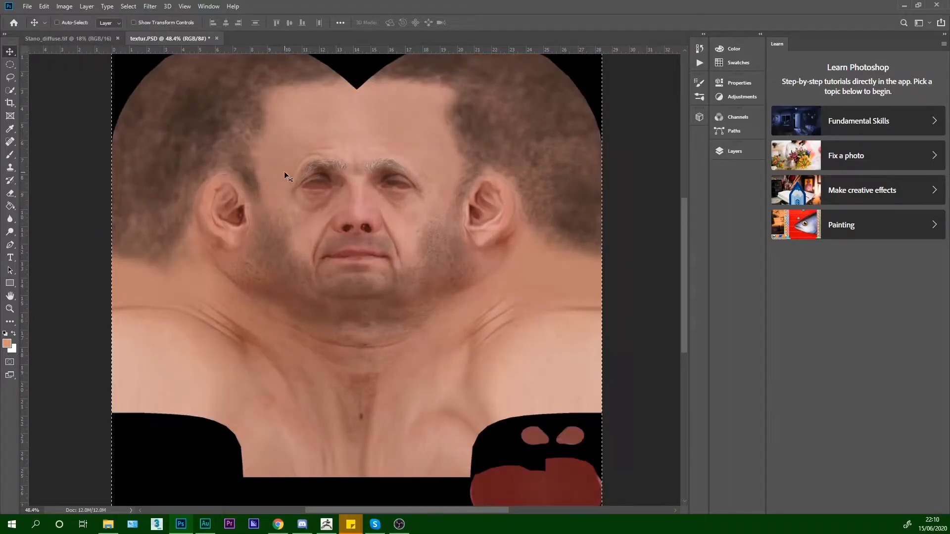
# - Compare textur.PSD with Stano_diffuse.tif and try pasting a copy of the flipped texture
pyautogui.click(79, 38)
pyautogui.scroll(-3, 364, 240)
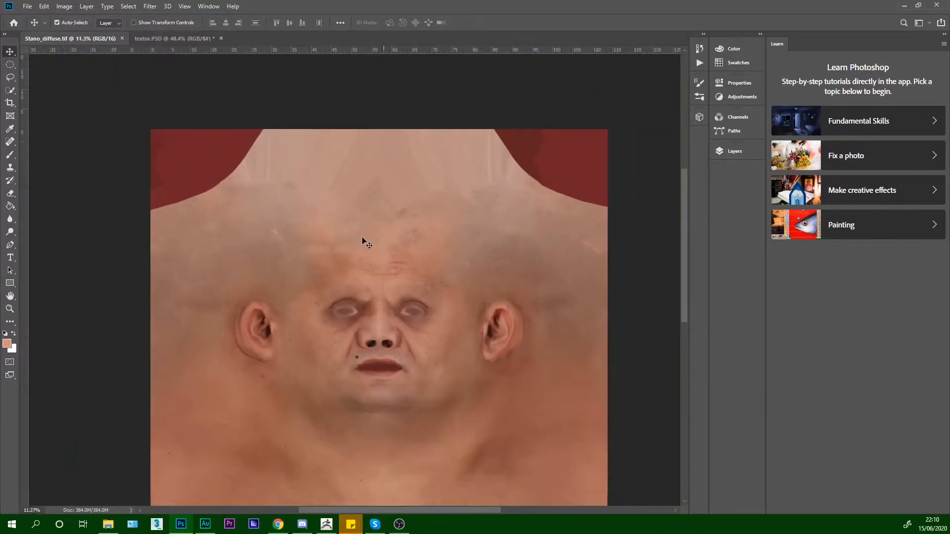
pyautogui.click(180, 39)
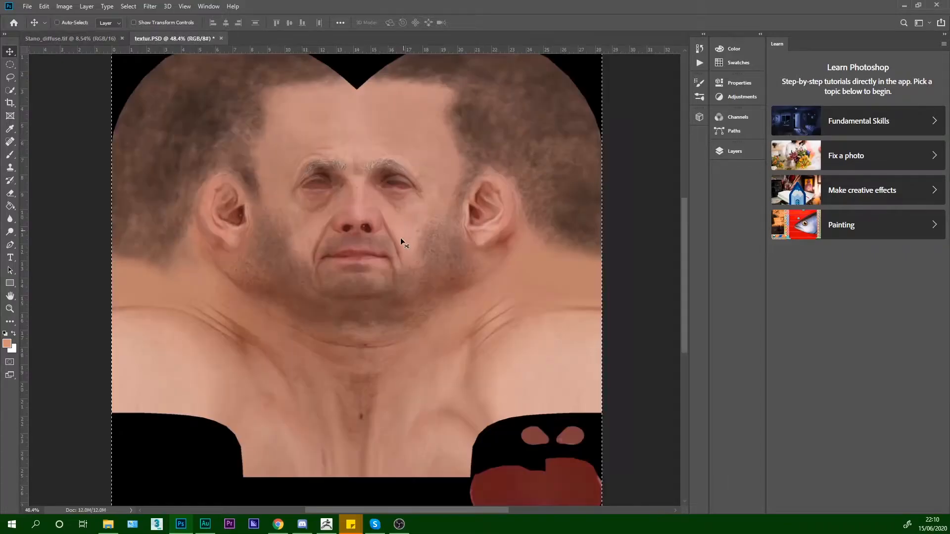
pyautogui.hotkey('ctrl', 'v')
pyautogui.scroll(-3, 392, 240)
pyautogui.hotkey('ctrl', 'z')
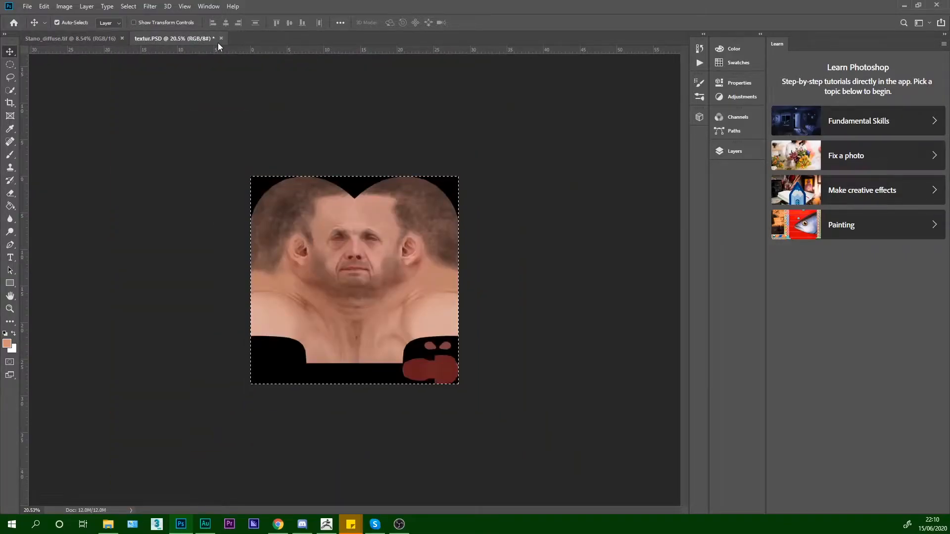
# - Switch back to ZBrush and set the head's UV map size to 4096
pyautogui.click(326, 524)
pyautogui.click(857, 252)
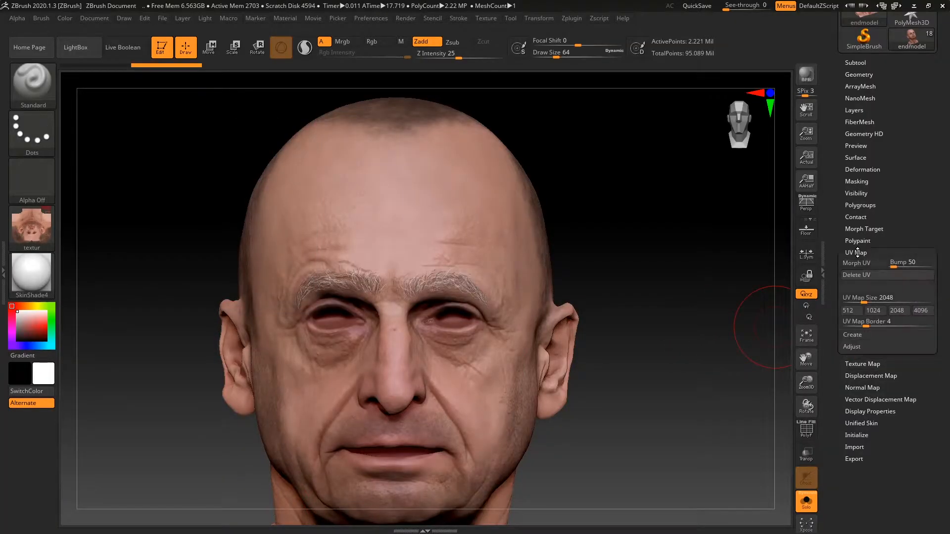
pyautogui.click(920, 310)
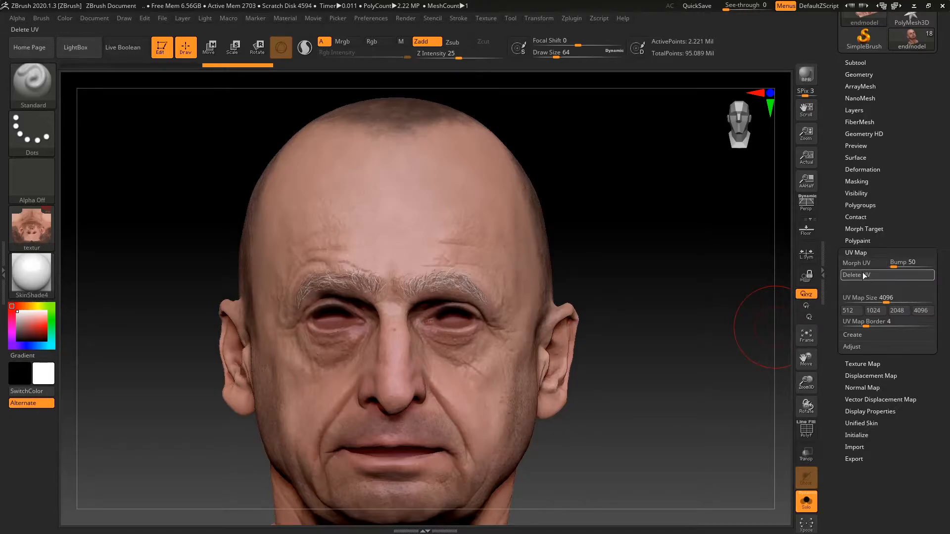
pyautogui.click(862, 251)
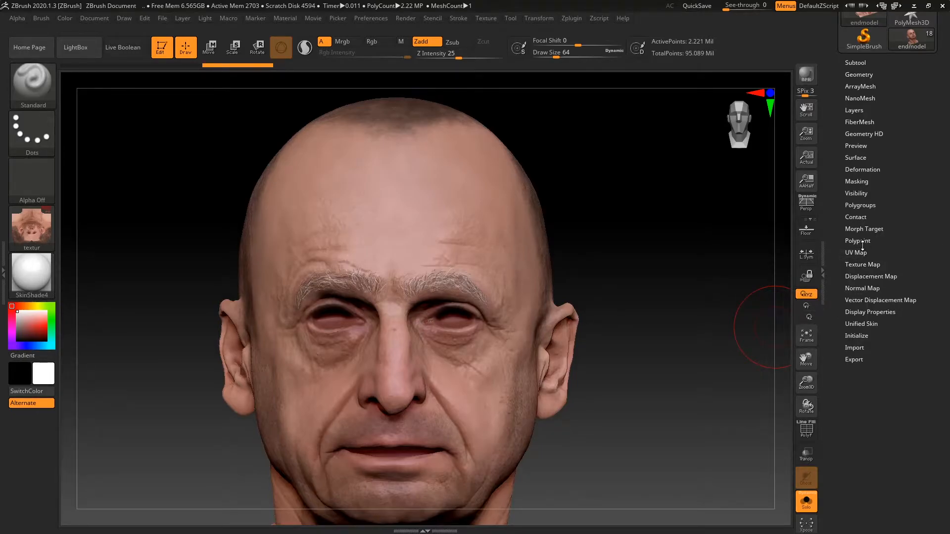
# - Generate a new texture map from the head's polypaint at the 4096 UV map size
pyautogui.click(862, 266)
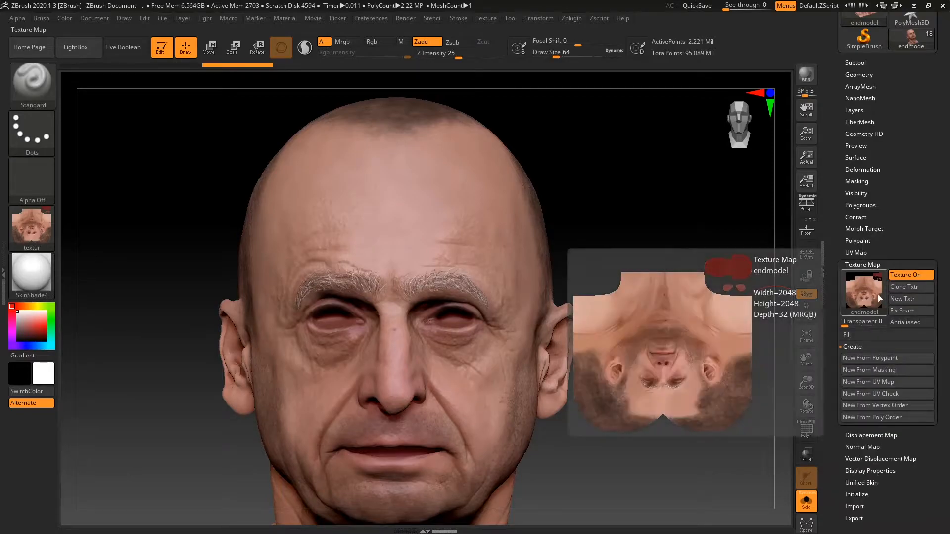
pyautogui.click(48, 238)
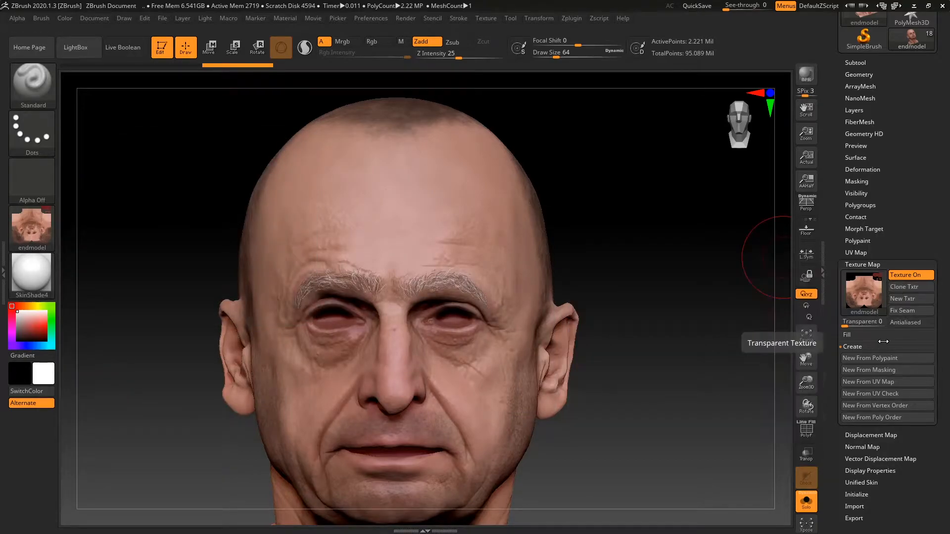
pyautogui.click(886, 358)
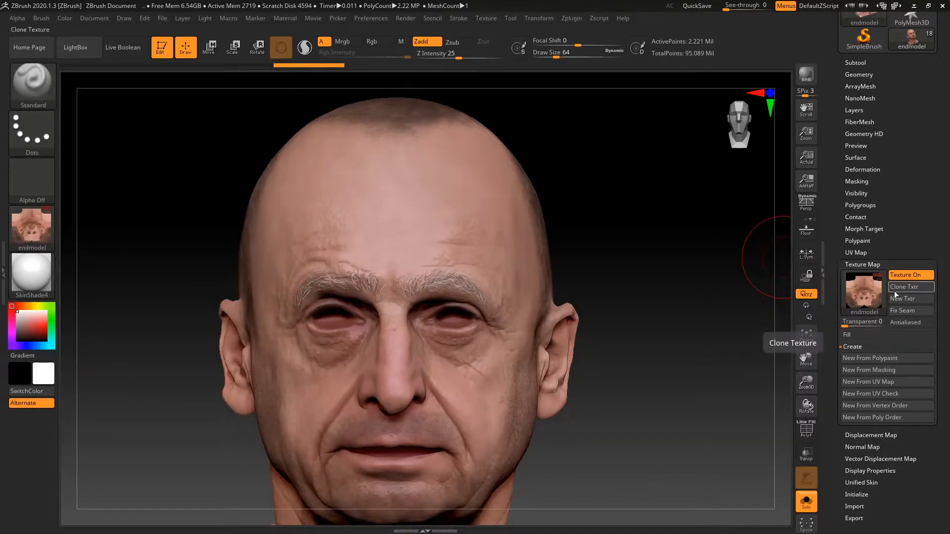
# - Clone the new texture map and export the clone over the existing textur.PSD file
pyautogui.click(22, 234)
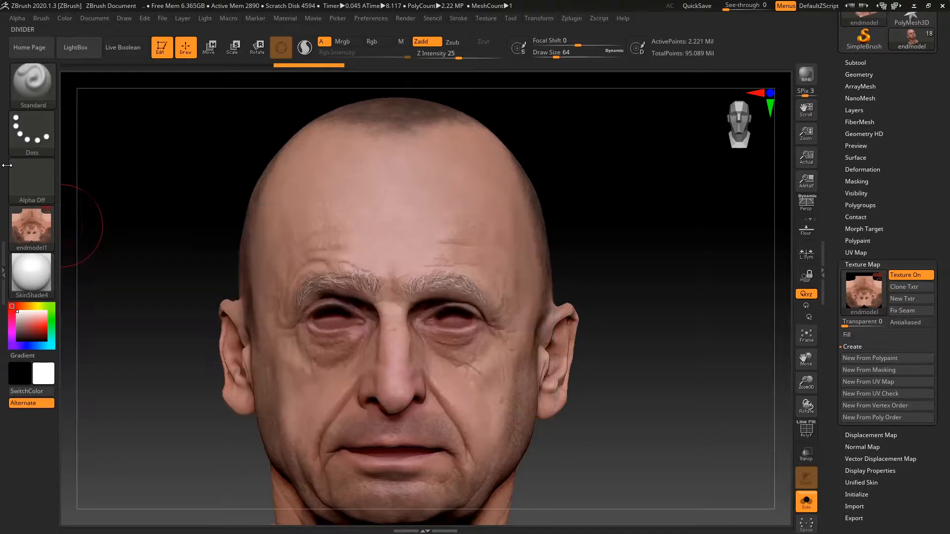
pyautogui.moveTo(31, 228)
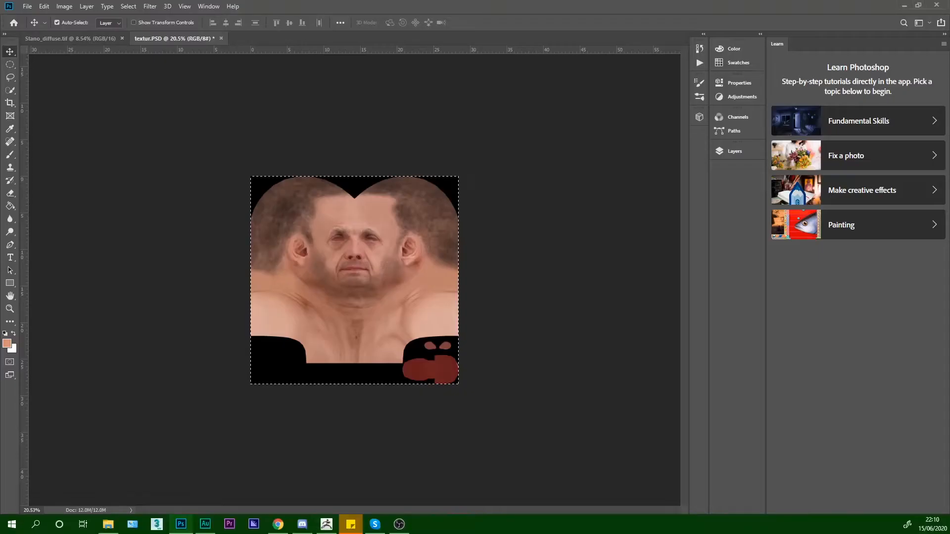
# - In Photoshop, close the old textur.PSD without saving and open the newly exported textur.PSD
pyautogui.click(222, 39)
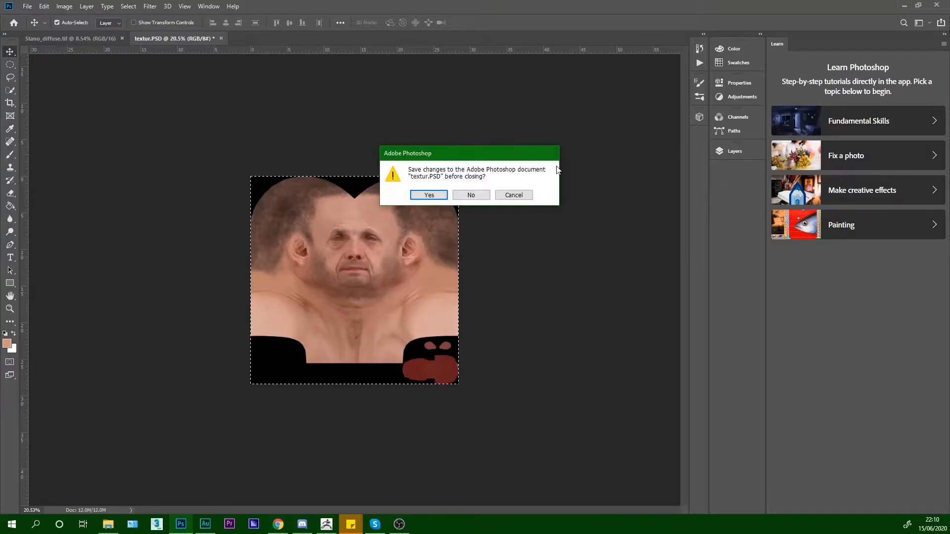
pyautogui.click(469, 192)
pyautogui.click(27, 6)
pyautogui.click(30, 26)
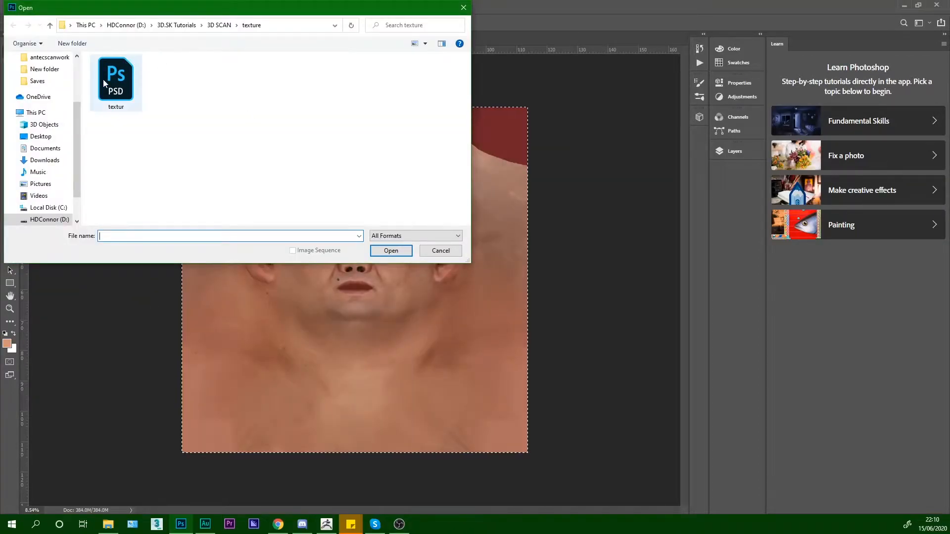
pyautogui.click(101, 92)
pyautogui.doubleClick(102, 92)
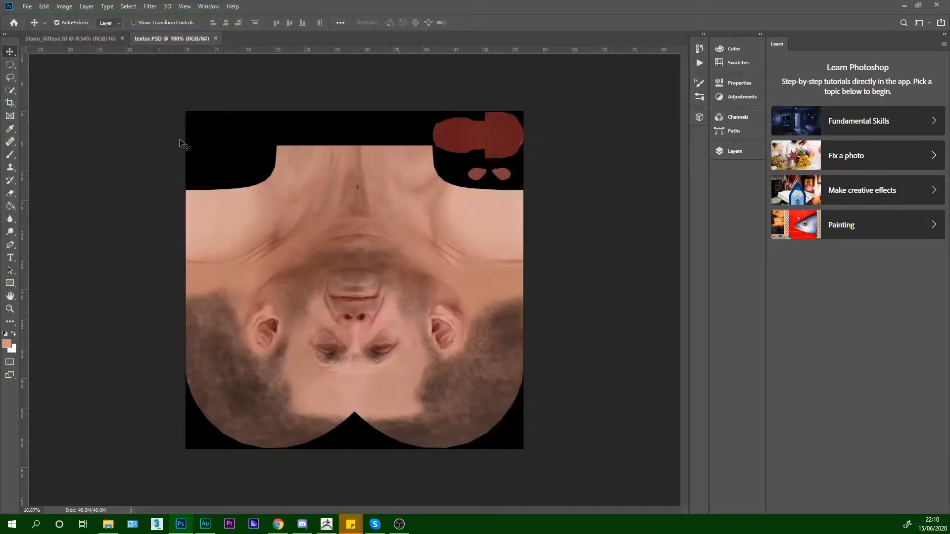
# - Flip the canvas of the reopened textur.PSD vertically
pyautogui.scroll(2, 419, 343)
pyautogui.click(64, 6)
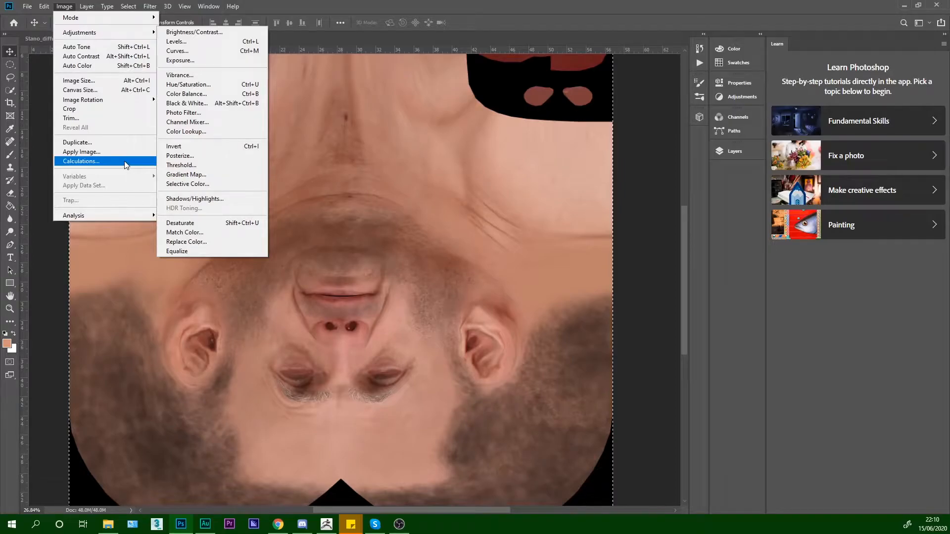
pyautogui.moveTo(124, 101)
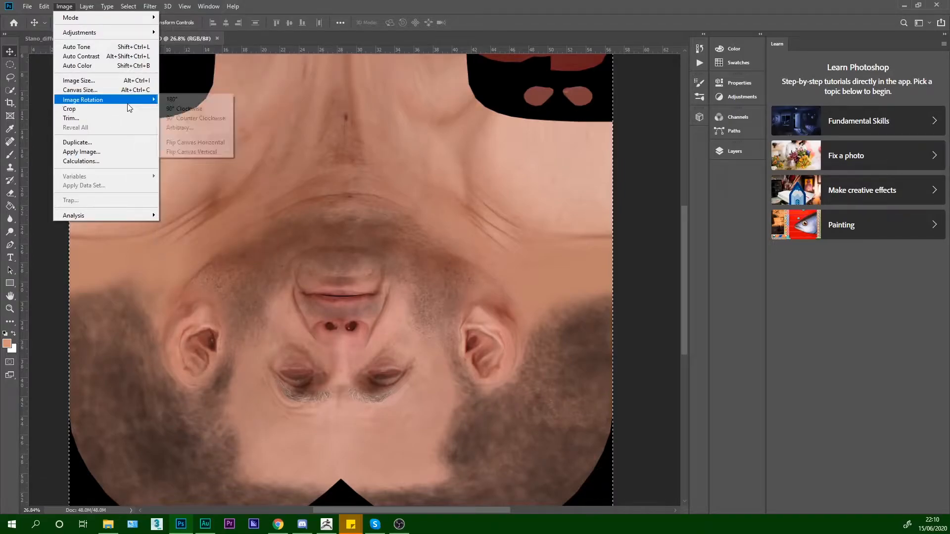
pyautogui.click(210, 153)
pyautogui.hotkey('ctrl', '0')
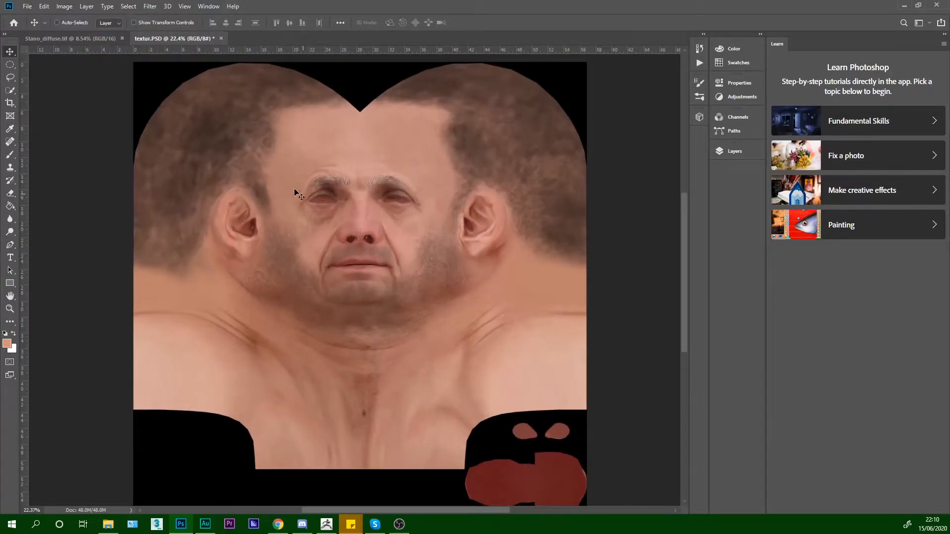
# - Resize the Stano_diffuse.tif image to 4096 × 4096 pixels
pyautogui.click(103, 42)
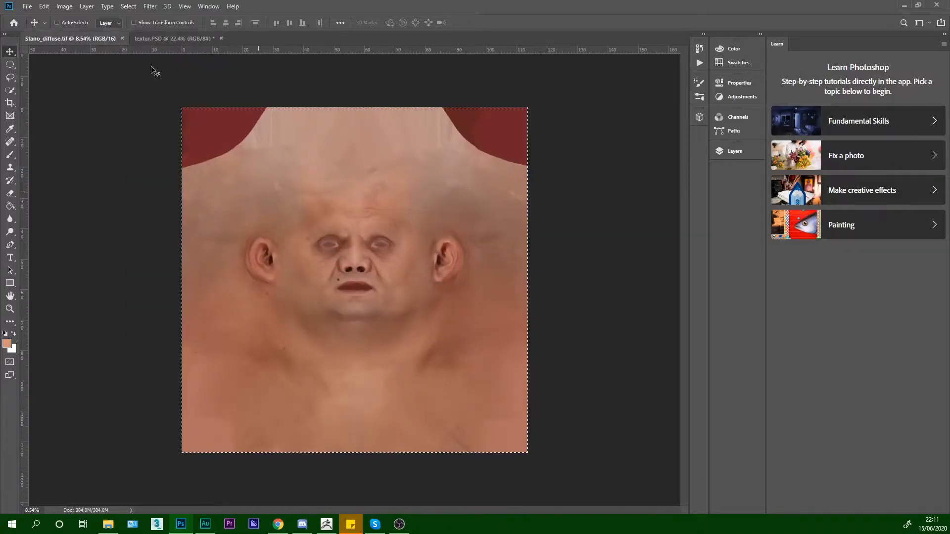
pyautogui.click(167, 38)
pyautogui.click(74, 39)
pyautogui.click(64, 6)
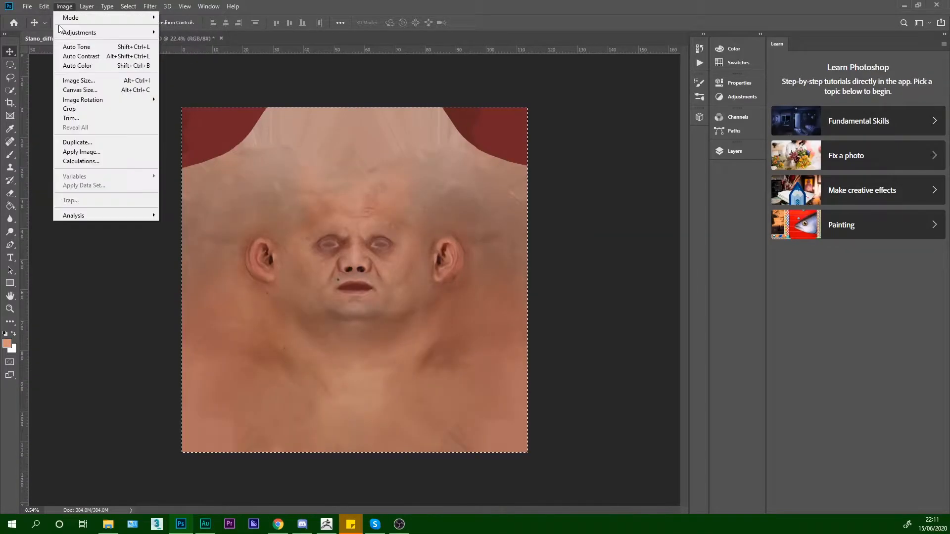
pyautogui.click(82, 80)
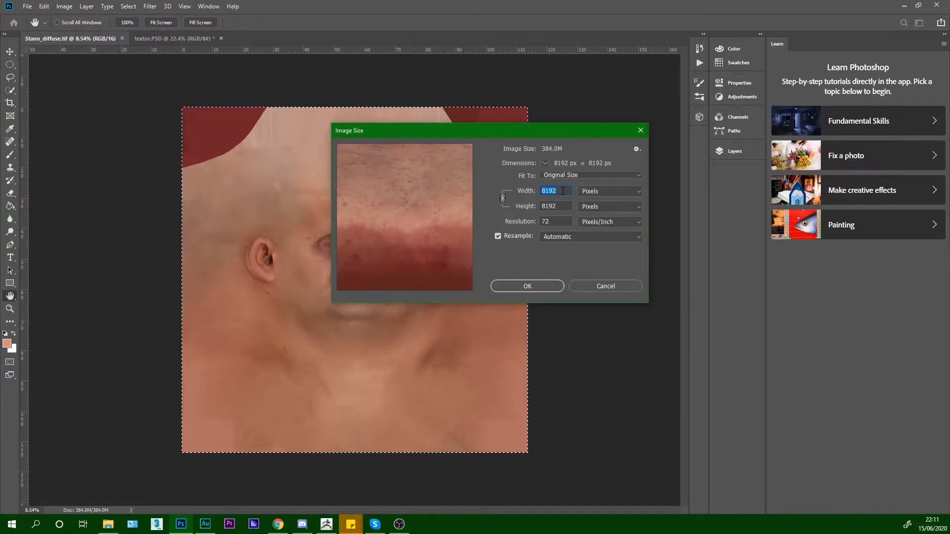
pyautogui.write('4096')
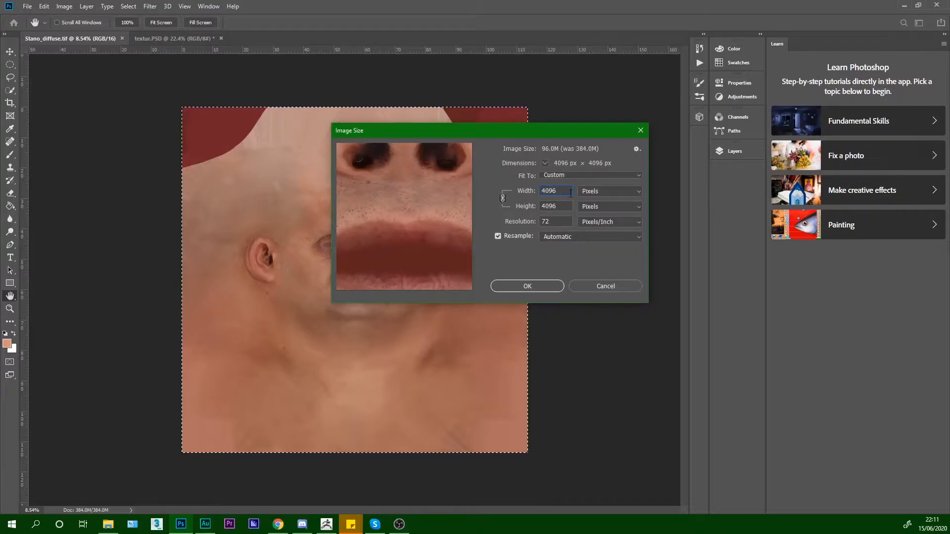
pyautogui.click(534, 288)
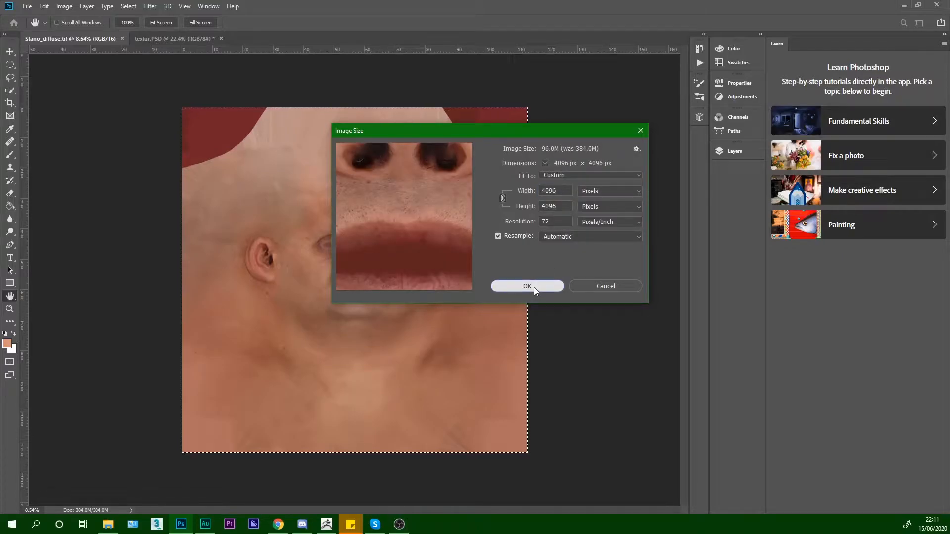
# - Bring the resized Stano_diffuse image into textur.PSD as a new layer and lower that layer's opacity to 53%
pyautogui.press('v')
pyautogui.moveTo(331, 236); pyautogui.dragTo(428, 268)
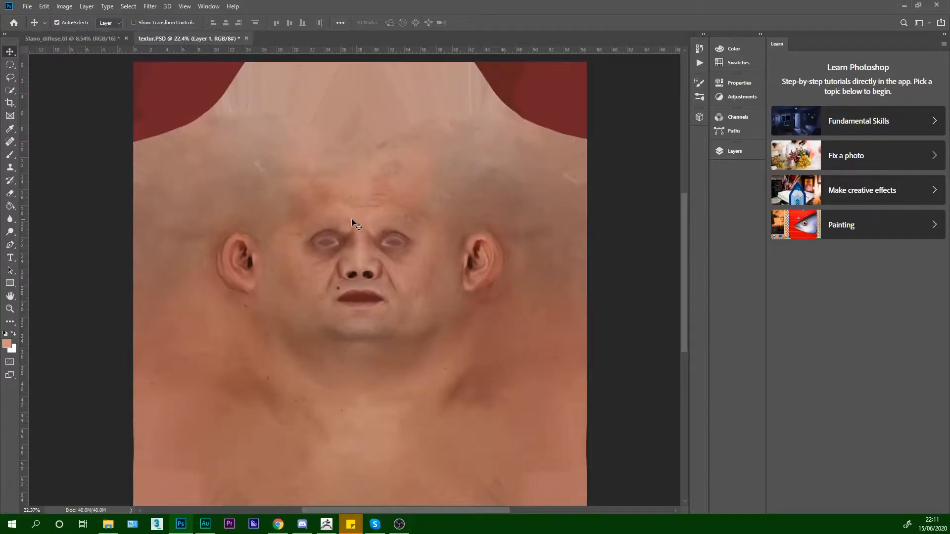
pyautogui.click(734, 150)
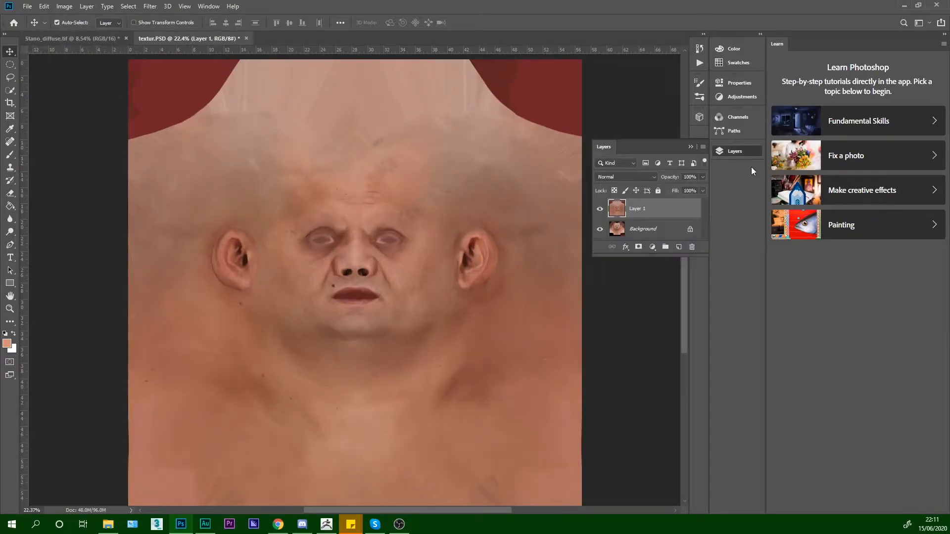
pyautogui.moveTo(686, 188); pyautogui.dragTo(681, 188)
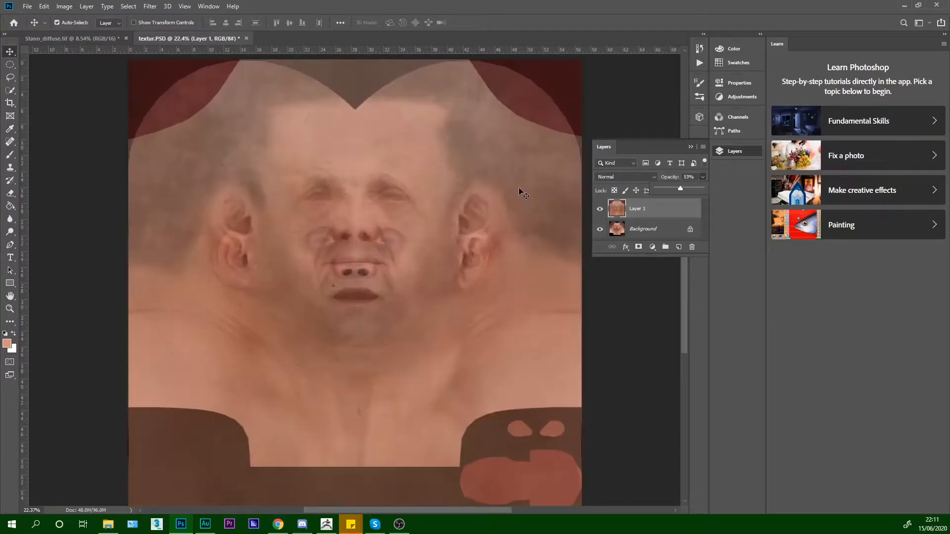
# - Move the semi-transparent skin layer up so its eyes, nose and ears line up with the face on the Background layer
pyautogui.moveTo(387, 259); pyautogui.dragTo(389, 210)
pyautogui.moveTo(375, 157); pyautogui.dragTo(395, 254)
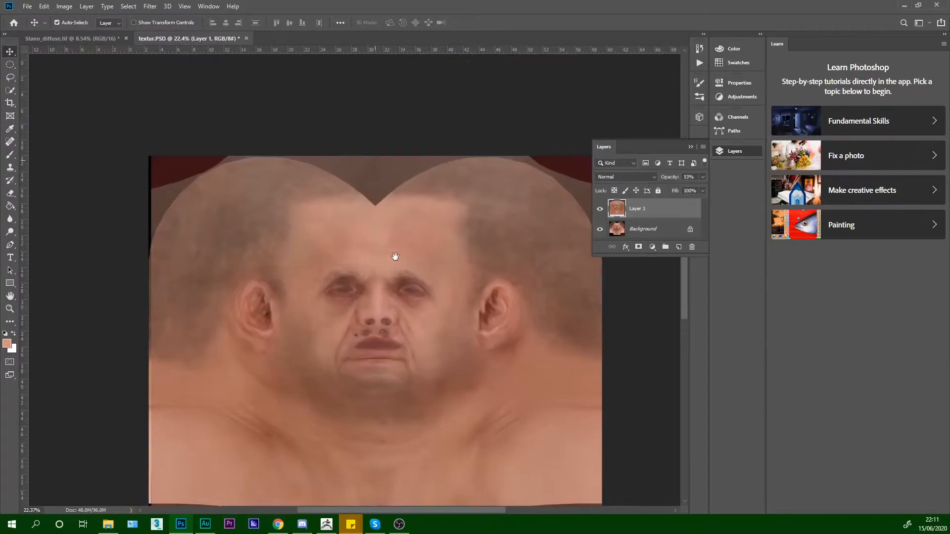
pyautogui.moveTo(402, 359); pyautogui.dragTo(379, 255)
pyautogui.scroll(4, 356, 192)
pyautogui.moveTo(354, 191); pyautogui.dragTo(399, 283)
pyautogui.scroll(-3, 400, 281)
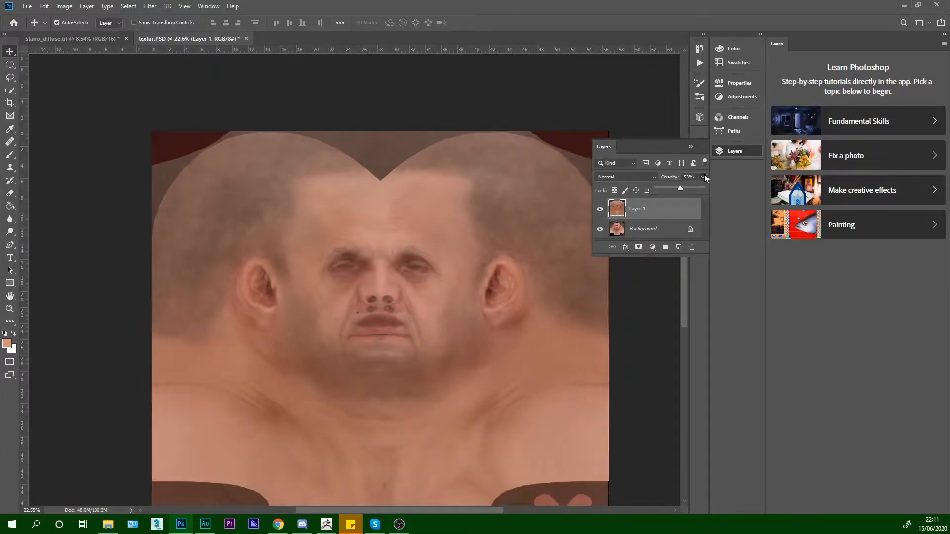
# - Raise Layer 1's opacity to 84% and nudge the layer slightly to refine its alignment with the face underneath
pyautogui.moveTo(685, 193)
pyautogui.mouseDown()
pyautogui.moveTo(699, 190)
pyautogui.moveTo(690, 188)
pyautogui.mouseUp()
pyautogui.scroll(2, 430, 246)
pyautogui.moveTo(530, 221); pyautogui.dragTo(520, 244)
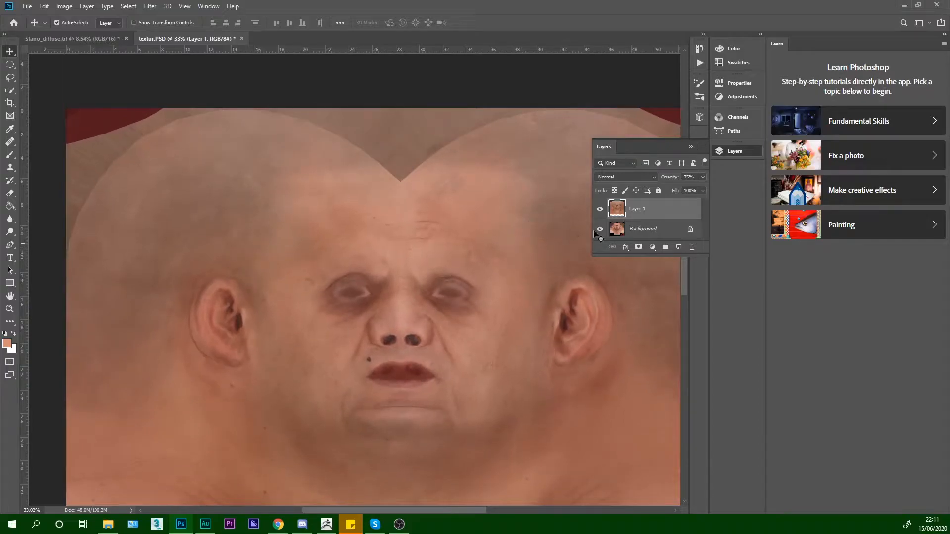
pyautogui.moveTo(689, 187); pyautogui.dragTo(693, 187)
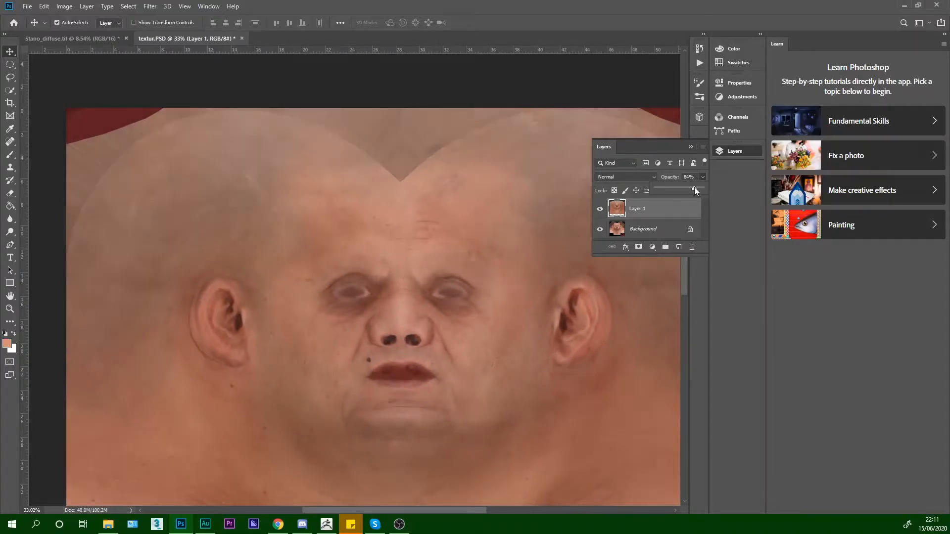
pyautogui.moveTo(394, 208)
pyautogui.mouseDown()
pyautogui.moveTo(395, 191)
pyautogui.moveTo(393, 203)
pyautogui.mouseUp()
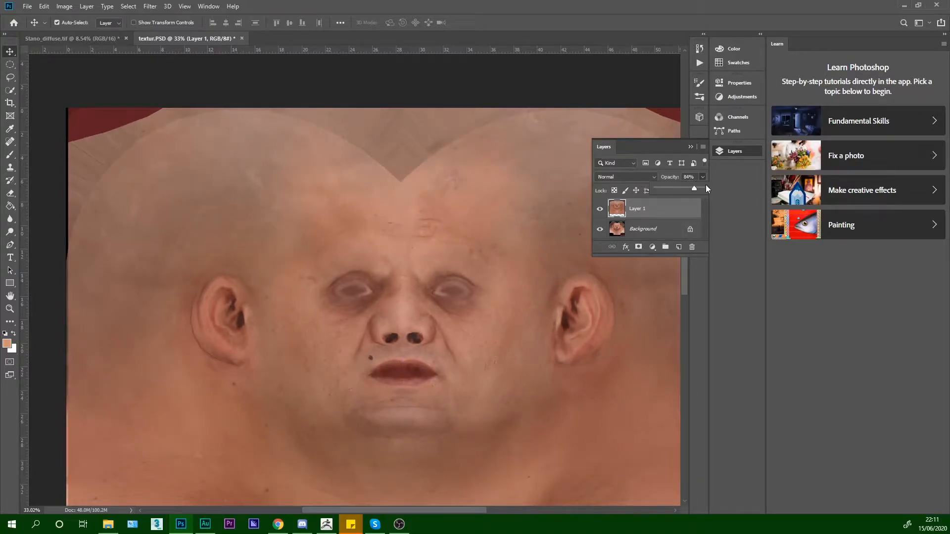
# - Restore Layer 1's opacity to 100% and add a layer mask to it
pyautogui.moveTo(694, 189); pyautogui.dragTo(712, 191)
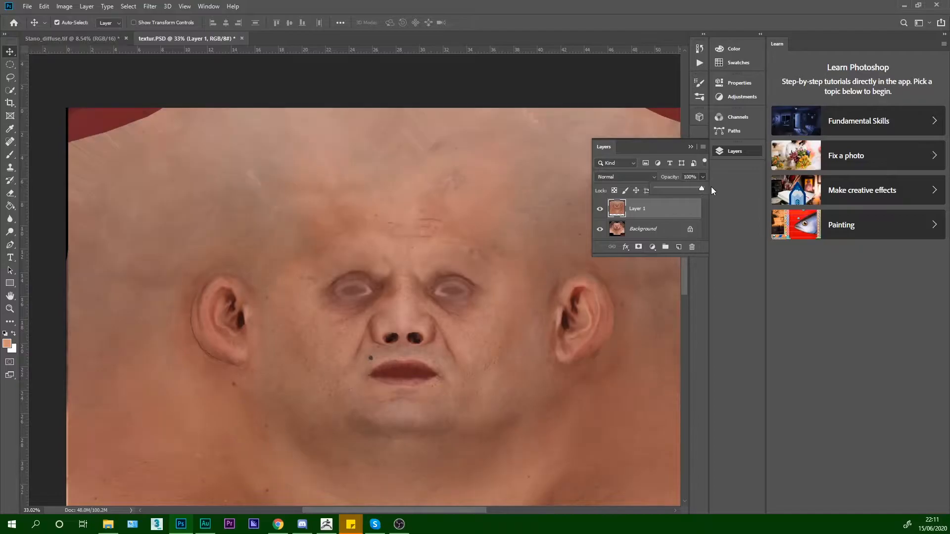
pyautogui.click(639, 246)
pyautogui.scroll(-2, 338, 254)
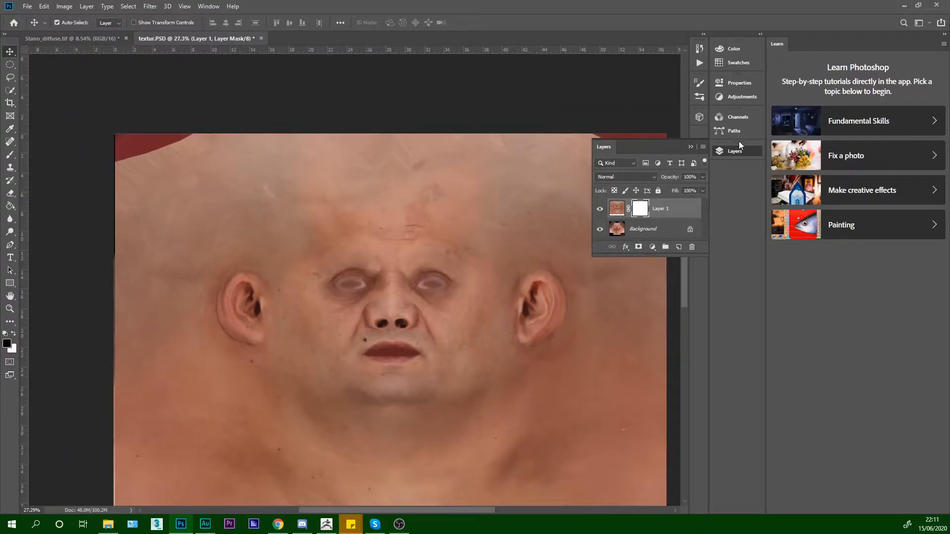
pyautogui.click(736, 147)
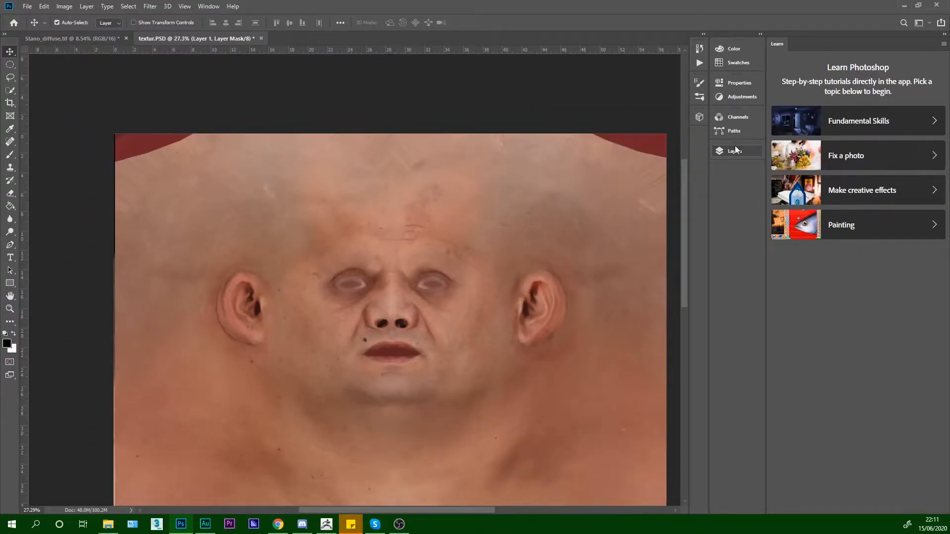
# - Paint black on Layer 1's mask with a soft 900 px brush to reveal the original eyes, nose and mouth
pyautogui.click(9, 156)
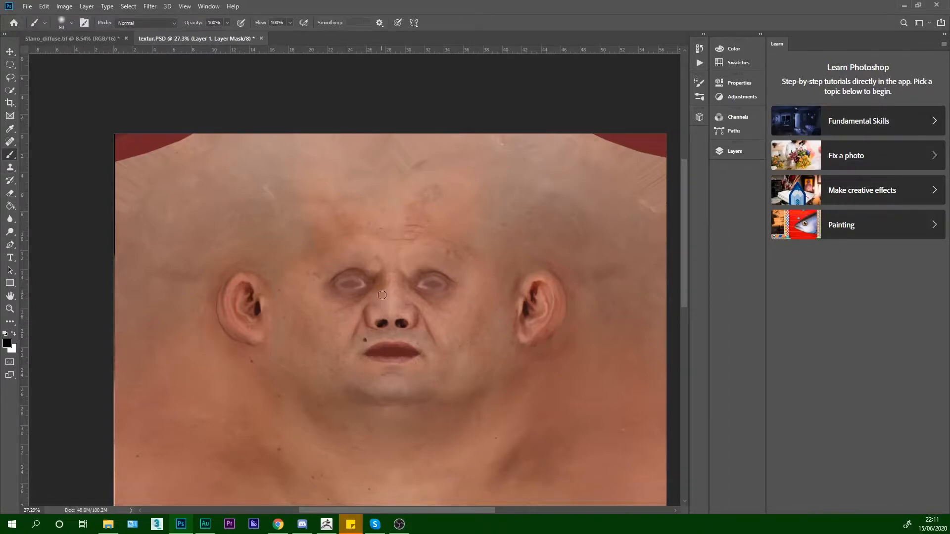
pyautogui.moveTo(378, 326)
pyautogui.mouseDown()
pyautogui.moveTo(387, 376)
pyautogui.moveTo(346, 352)
pyautogui.moveTo(312, 358)
pyautogui.moveTo(295, 450)
pyautogui.moveTo(278, 422)
pyautogui.moveTo(278, 349)
pyautogui.moveTo(264, 342)
pyautogui.moveTo(261, 385)
pyautogui.moveTo(254, 332)
pyautogui.moveTo(259, 373)
pyautogui.moveTo(261, 329)
pyautogui.moveTo(357, 374)
pyautogui.mouseUp()
pyautogui.moveTo(467, 403); pyautogui.dragTo(395, 297)
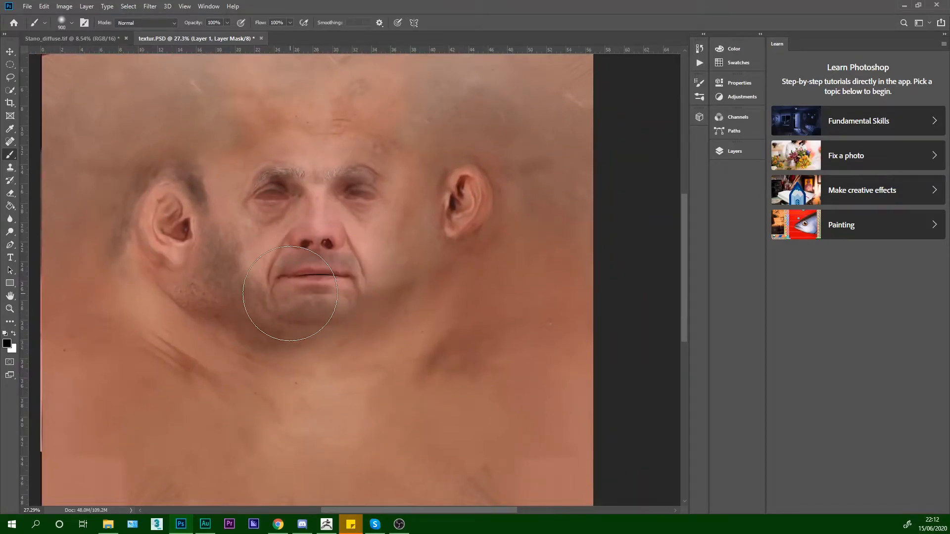
# - Continue masking Layer 1 in black around both ears, the jaw, the neck and the hair at the sides of the head
pyautogui.moveTo(201, 253)
pyautogui.mouseDown()
pyautogui.moveTo(155, 288)
pyautogui.moveTo(122, 356)
pyautogui.moveTo(112, 436)
pyautogui.moveTo(171, 383)
pyautogui.mouseUp()
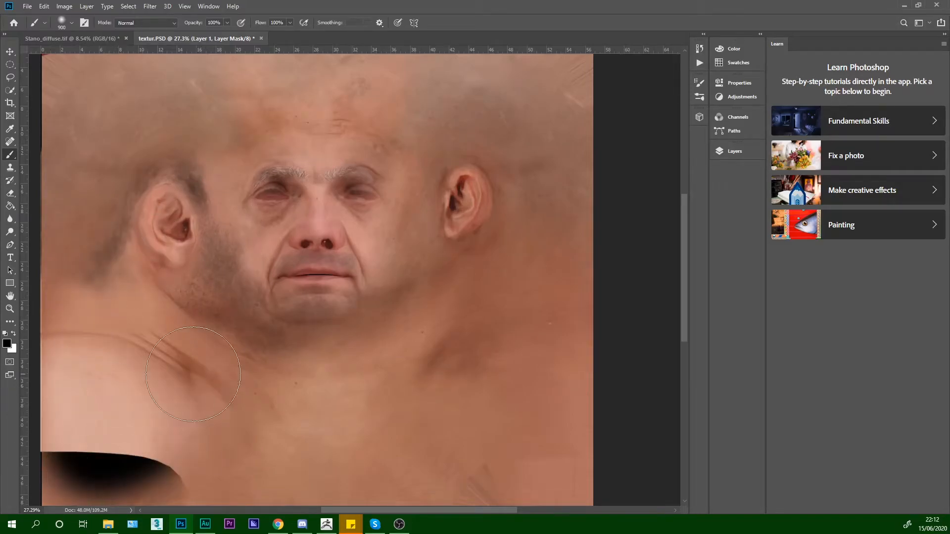
pyautogui.hotkey('ctrl', 'z')
pyautogui.moveTo(213, 350)
pyautogui.mouseDown()
pyautogui.moveTo(179, 320)
pyautogui.moveTo(335, 361)
pyautogui.moveTo(425, 297)
pyautogui.moveTo(475, 445)
pyautogui.moveTo(530, 404)
pyautogui.moveTo(509, 318)
pyautogui.moveTo(455, 307)
pyautogui.moveTo(444, 208)
pyautogui.moveTo(303, 146)
pyautogui.moveTo(131, 223)
pyautogui.moveTo(78, 298)
pyautogui.moveTo(92, 227)
pyautogui.mouseUp()
pyautogui.moveTo(421, 249); pyautogui.dragTo(419, 339)
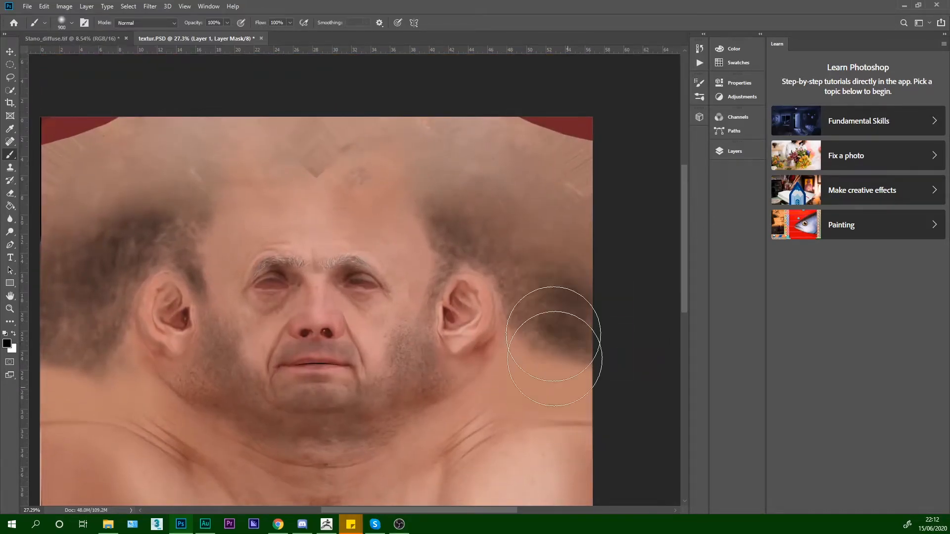
# - Mask Layer 1 over the shoulders, the chest and the mouth-interior pieces to reveal the original texture there
pyautogui.moveTo(293, 308); pyautogui.dragTo(266, 186)
pyautogui.moveTo(161, 431)
pyautogui.mouseDown()
pyautogui.moveTo(106, 497)
pyautogui.moveTo(77, 401)
pyautogui.mouseUp()
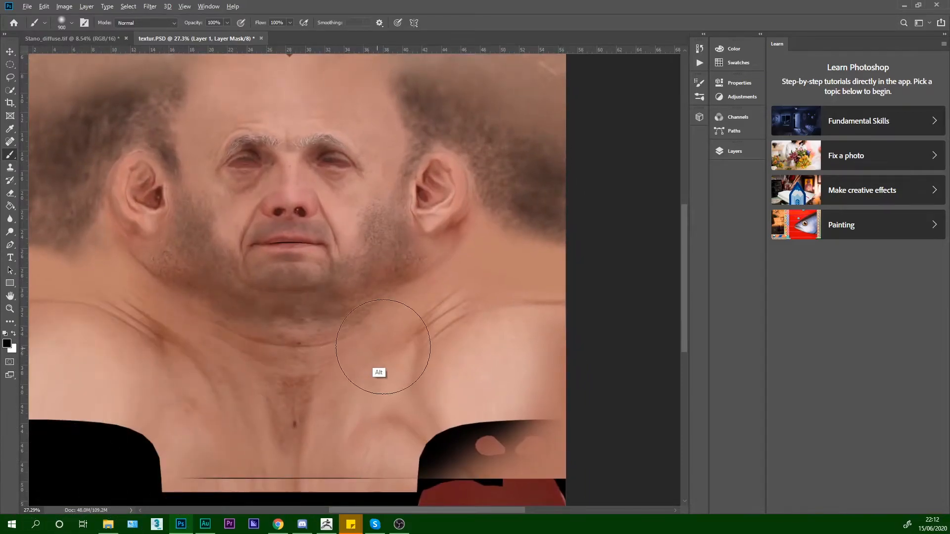
pyautogui.moveTo(511, 352); pyautogui.dragTo(451, 448)
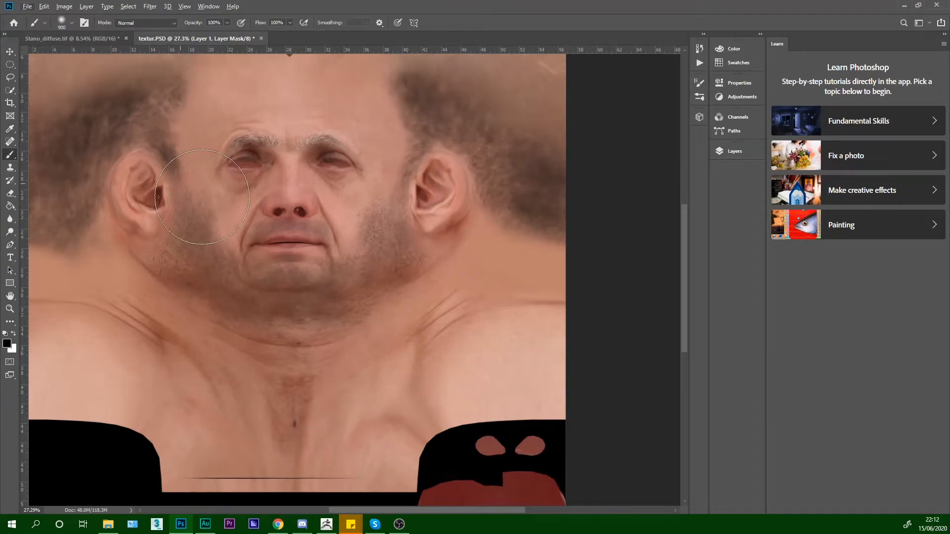
pyautogui.moveTo(364, 261); pyautogui.dragTo(498, 330)
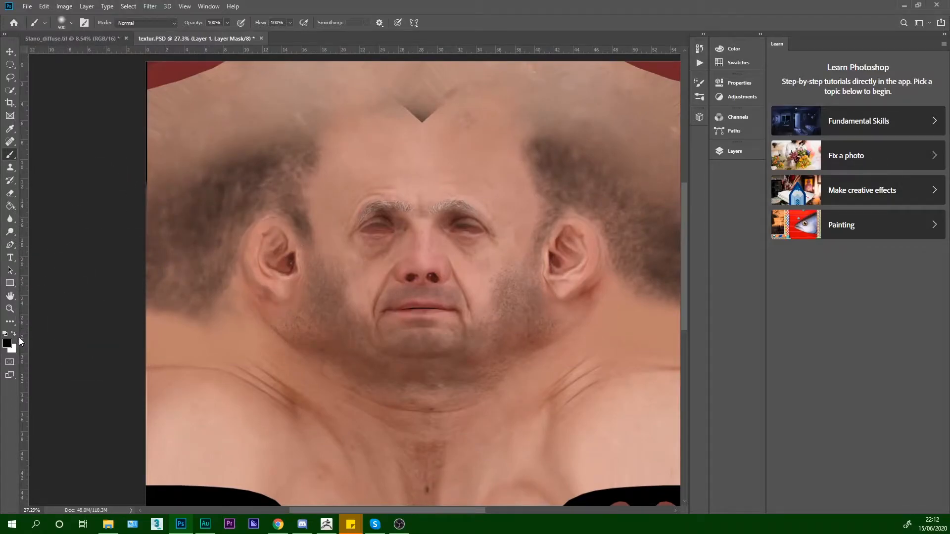
# - Paint white on Layer 1's mask with a 200 px brush to cover the dark hair beside the left-hand ear with skin
pyautogui.press('[')
pyautogui.press('[')
pyautogui.press('[')
pyautogui.press('[')
pyautogui.moveTo(322, 149)
pyautogui.mouseDown()
pyautogui.moveTo(302, 201)
pyautogui.moveTo(303, 152)
pyautogui.moveTo(291, 183)
pyautogui.moveTo(234, 154)
pyautogui.mouseUp()
pyautogui.hotkey('ctrl', 'z')
pyautogui.hotkey('ctrl', 'z')
pyautogui.press('[')
pyautogui.moveTo(300, 160); pyautogui.dragTo(317, 216)
pyautogui.moveTo(299, 168)
pyautogui.mouseDown()
pyautogui.moveTo(280, 151)
pyautogui.moveTo(253, 177)
pyautogui.moveTo(199, 170)
pyautogui.moveTo(171, 149)
pyautogui.moveTo(150, 161)
pyautogui.moveTo(158, 300)
pyautogui.moveTo(207, 207)
pyautogui.moveTo(211, 313)
pyautogui.moveTo(217, 238)
pyautogui.mouseUp()
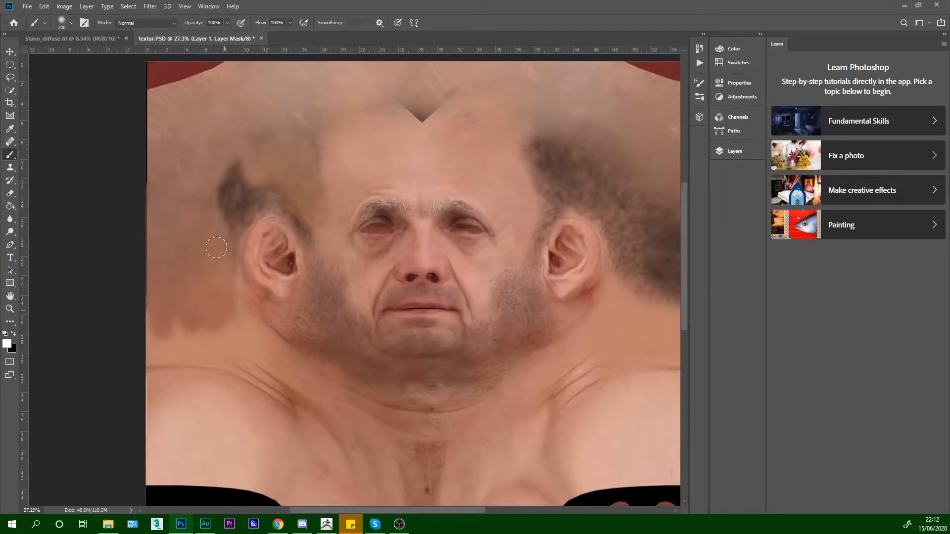
# - Touch up the mask over the remaining dark hair patch above the left-hand ear
pyautogui.moveTo(260, 155)
pyautogui.mouseDown()
pyautogui.moveTo(231, 156)
pyautogui.moveTo(219, 210)
pyautogui.moveTo(260, 182)
pyautogui.mouseUp()
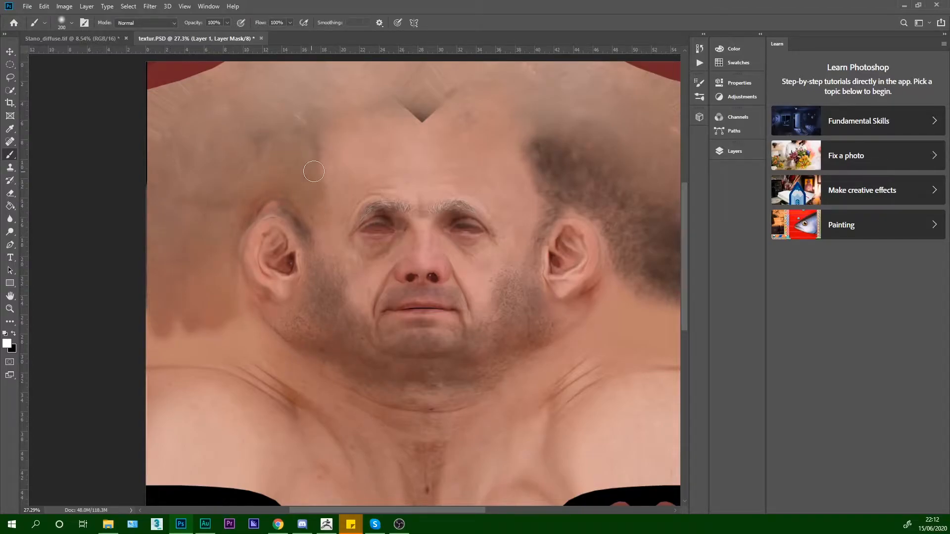
pyautogui.hotkey('ctrl', 'z')
pyautogui.moveTo(226, 198); pyautogui.dragTo(247, 185)
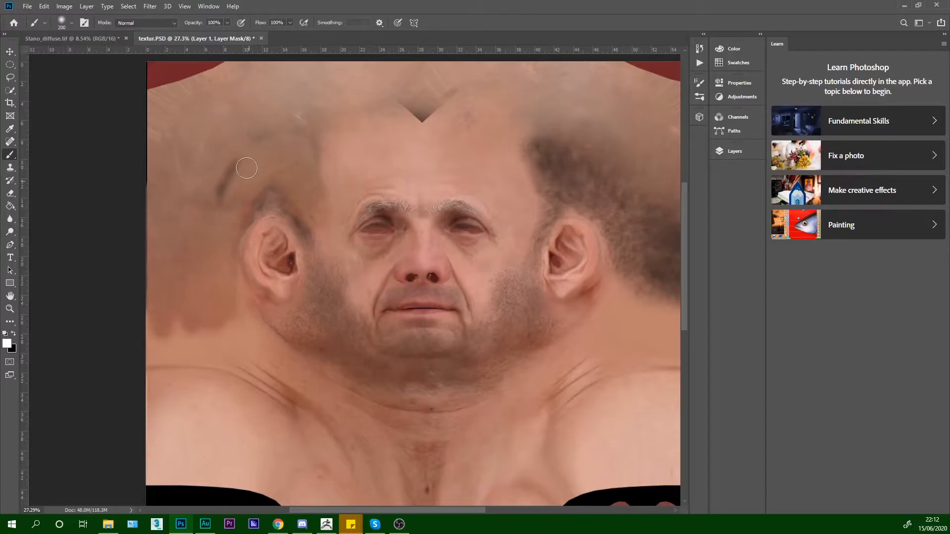
# - Enlarge the white brush to 800 px and restore Layer 1's skin over the forehead, scalp and right-hand hair patch
pyautogui.moveTo(582, 158)
pyautogui.mouseDown()
pyautogui.moveTo(550, 155)
pyautogui.moveTo(524, 101)
pyautogui.moveTo(435, 135)
pyautogui.moveTo(421, 81)
pyautogui.mouseUp()
pyautogui.press(']')
pyautogui.press(']')
pyautogui.press(']')
pyautogui.press(']')
pyautogui.press(']')
pyautogui.press(']')
pyautogui.press(']')
pyautogui.press(']')
pyautogui.press('[')
pyautogui.press('[')
pyautogui.moveTo(318, 131)
pyautogui.mouseDown()
pyautogui.moveTo(513, 99)
pyautogui.moveTo(418, 103)
pyautogui.moveTo(356, 124)
pyautogui.moveTo(562, 126)
pyautogui.moveTo(527, 109)
pyautogui.moveTo(445, 139)
pyautogui.moveTo(393, 139)
pyautogui.moveTo(386, 149)
pyautogui.moveTo(488, 132)
pyautogui.moveTo(397, 149)
pyautogui.moveTo(522, 138)
pyautogui.moveTo(462, 152)
pyautogui.moveTo(518, 158)
pyautogui.moveTo(528, 168)
pyautogui.moveTo(539, 158)
pyautogui.moveTo(502, 157)
pyautogui.moveTo(527, 376)
pyautogui.moveTo(513, 432)
pyautogui.mouseUp()
pyautogui.hotkey('ctrl', '+')
pyautogui.hotkey('ctrl', '+')
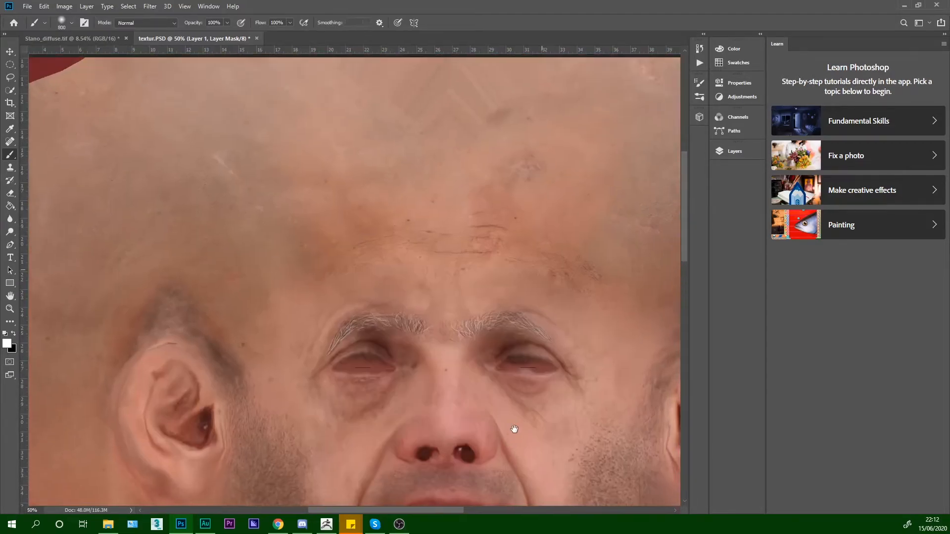
# - Paint black on Layer 1's mask with a 500 px brush over the eyebrows and lower forehead to reveal the original face
pyautogui.moveTo(525, 394)
pyautogui.mouseDown()
pyautogui.moveTo(395, 240)
pyautogui.moveTo(289, 255)
pyautogui.moveTo(444, 152)
pyautogui.moveTo(543, 181)
pyautogui.moveTo(504, 233)
pyautogui.moveTo(672, 291)
pyautogui.moveTo(506, 235)
pyautogui.moveTo(582, 251)
pyautogui.moveTo(594, 291)
pyautogui.mouseUp()
pyautogui.press('[')
pyautogui.press('[')
pyautogui.press('[')
pyautogui.click(12, 332)
pyautogui.click(744, 146)
pyautogui.click(744, 142)
pyautogui.click(703, 99)
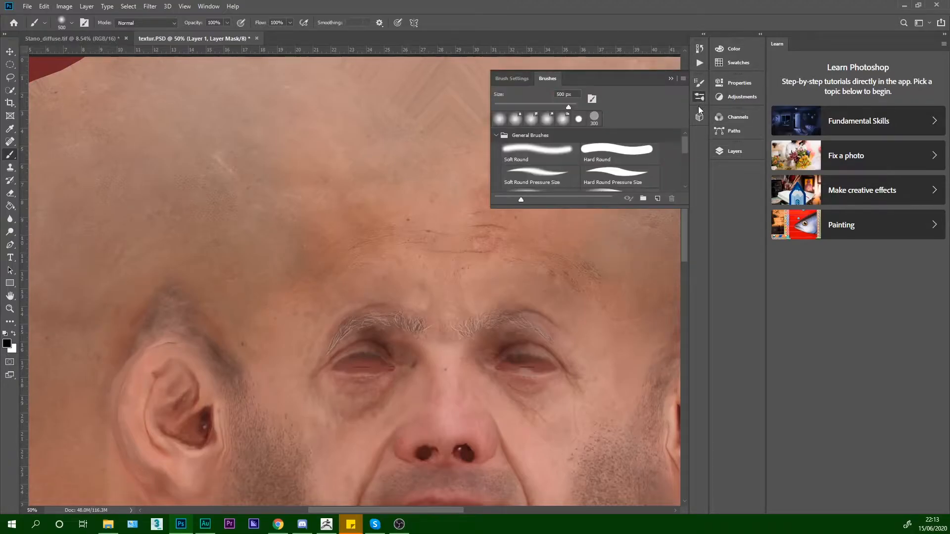
pyautogui.click(705, 102)
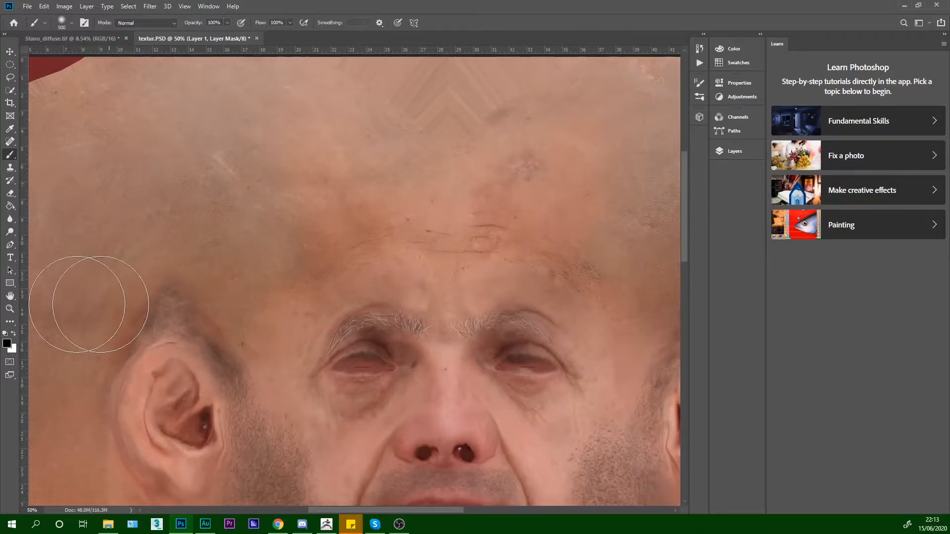
pyautogui.moveTo(381, 212); pyautogui.dragTo(354, 261)
pyautogui.hotkey('ctrl', 'z')
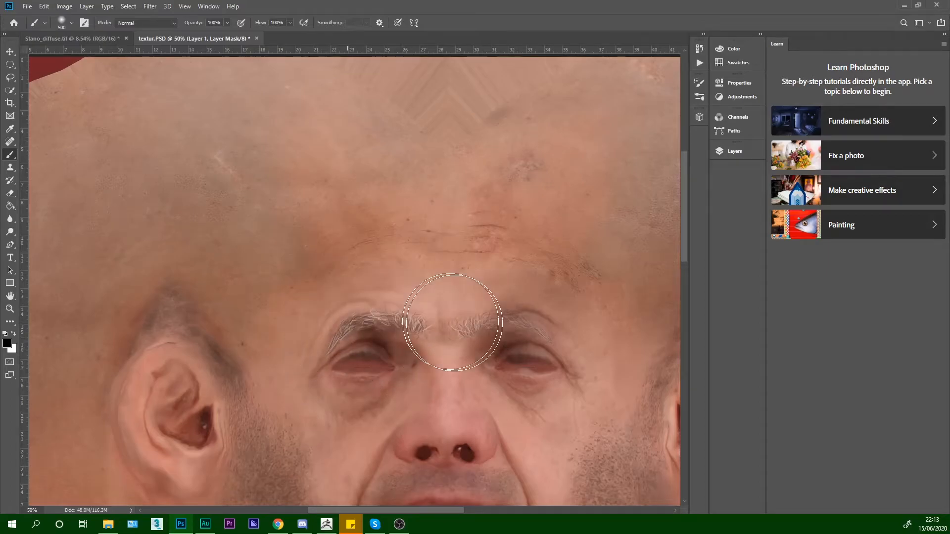
pyautogui.moveTo(557, 331)
pyautogui.mouseDown()
pyautogui.moveTo(533, 311)
pyautogui.moveTo(601, 374)
pyautogui.moveTo(520, 334)
pyautogui.mouseUp()
pyautogui.moveTo(416, 291)
pyautogui.mouseDown()
pyautogui.moveTo(530, 308)
pyautogui.moveTo(416, 287)
pyautogui.moveTo(344, 307)
pyautogui.moveTo(532, 269)
pyautogui.moveTo(613, 287)
pyautogui.moveTo(572, 296)
pyautogui.mouseUp()
pyautogui.hotkey('ctrl', 'z')
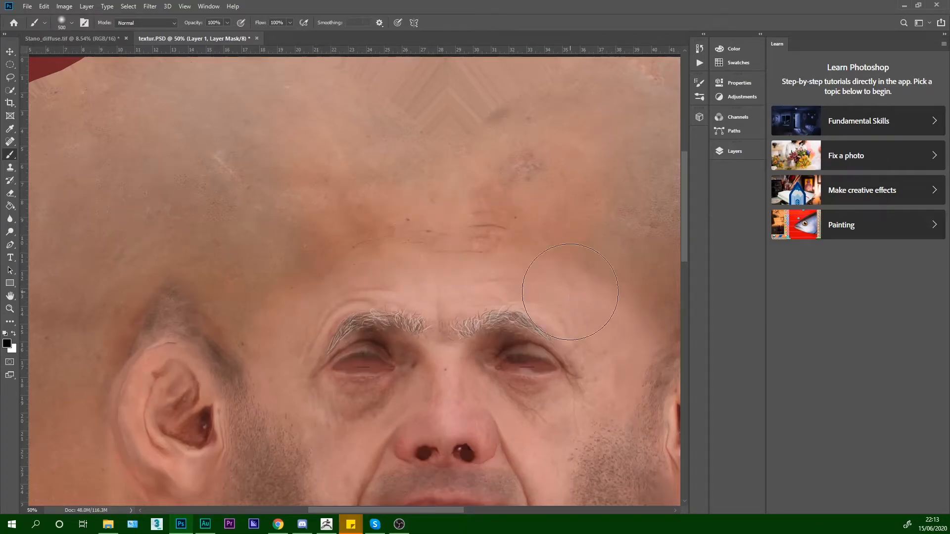
# - Paint white on Layer 1's mask over both ears and the surrounding hair to bring back Layer 1's skin
pyautogui.hotkey('ctrl', '-')
pyautogui.hotkey('ctrl', '-')
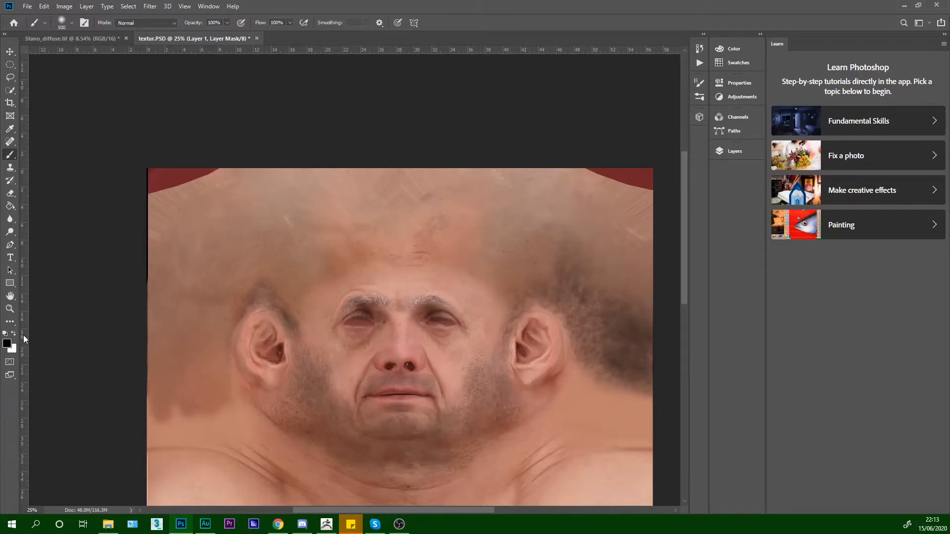
pyautogui.moveTo(551, 320)
pyautogui.mouseDown()
pyautogui.moveTo(547, 373)
pyautogui.moveTo(566, 377)
pyautogui.mouseUp()
pyautogui.hotkey('ctrl', 'z')
pyautogui.hotkey('ctrl', 'shift', 'z')
pyautogui.moveTo(564, 319)
pyautogui.mouseDown()
pyautogui.moveTo(531, 371)
pyautogui.moveTo(561, 351)
pyautogui.mouseUp()
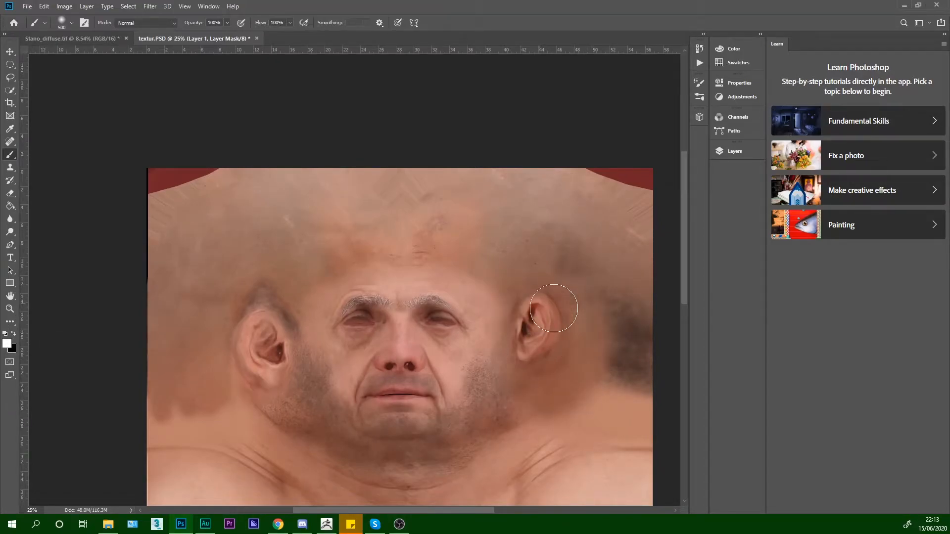
pyautogui.moveTo(270, 338); pyautogui.dragTo(275, 379)
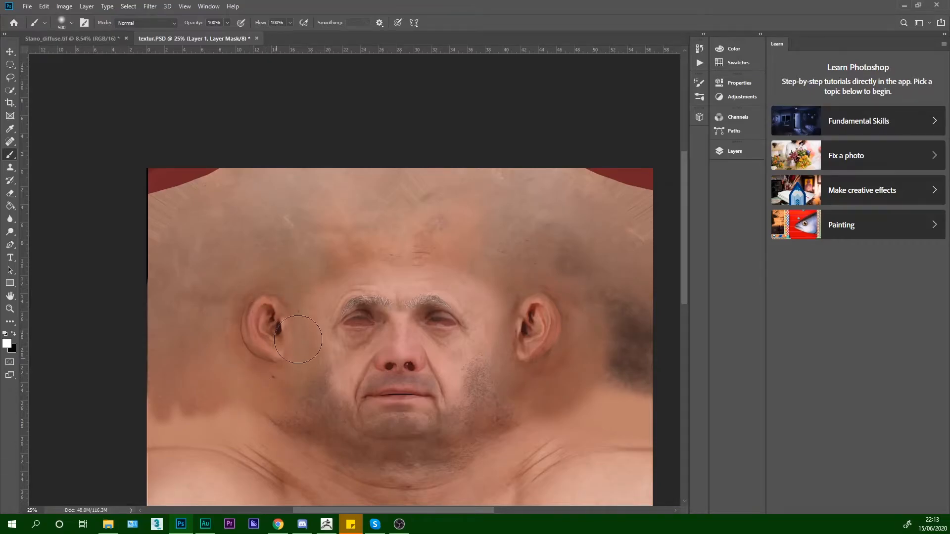
pyautogui.hotkey('ctrl', '+')
pyautogui.hotkey('ctrl', '+')
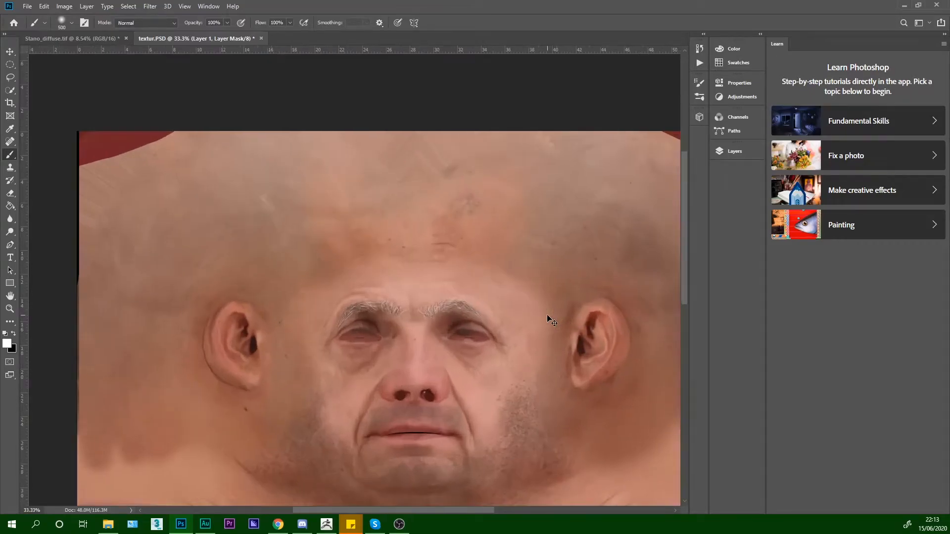
pyautogui.hotkey('ctrl', '-')
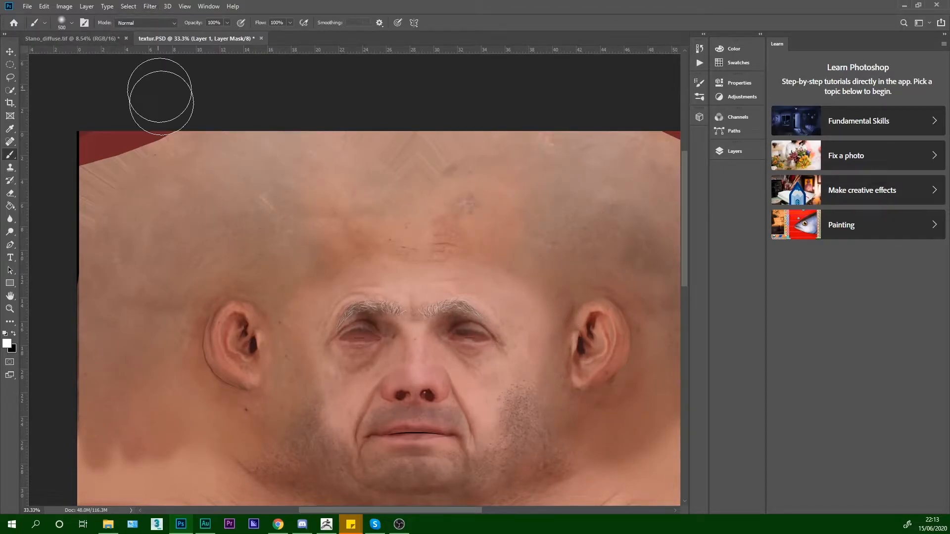
# - Lower Layer 1's opacity to 58% and try to warp the left-hand ear downward with the layer mask selected
pyautogui.click(44, 6)
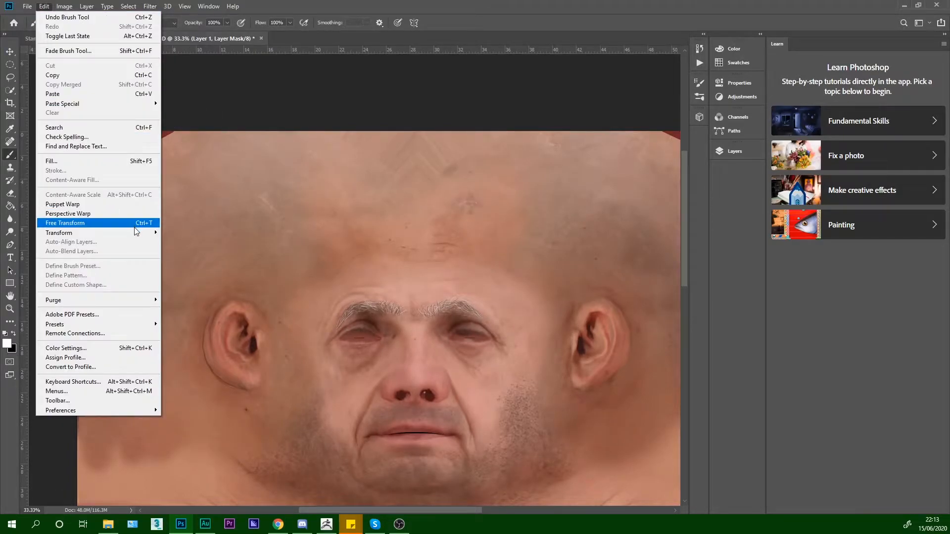
pyautogui.moveTo(148, 232)
pyautogui.click(220, 294)
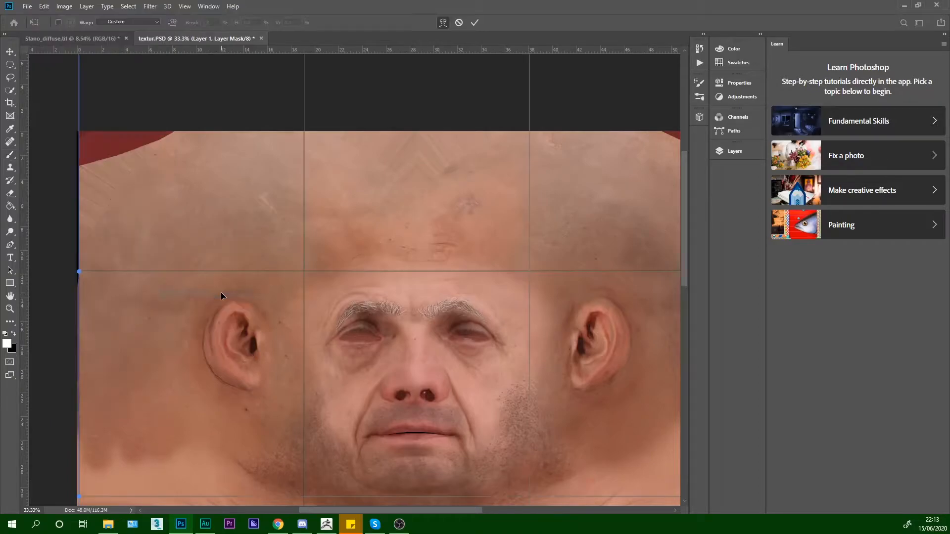
pyautogui.click(737, 151)
pyautogui.click(702, 177)
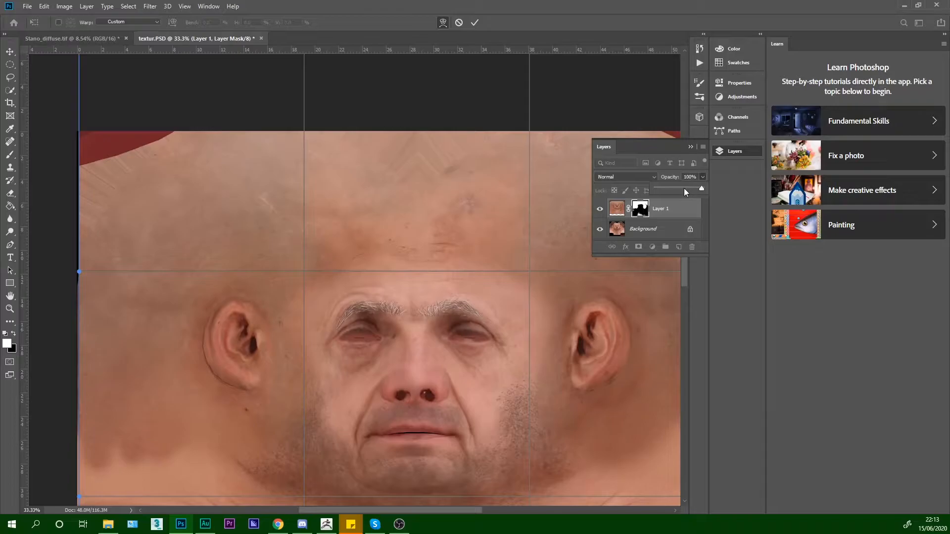
pyautogui.moveTo(702, 188); pyautogui.dragTo(682, 190)
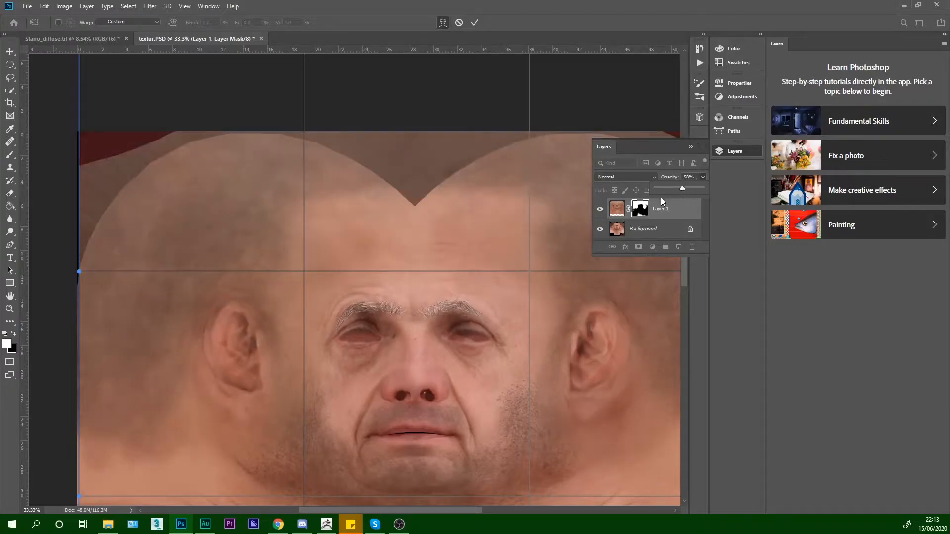
pyautogui.moveTo(245, 348); pyautogui.dragTo(240, 394)
pyautogui.hotkey('ctrl', 'z')
pyautogui.hotkey('ctrl', 'z')
# - Warp Layer 1's image so both ears line up with the original ears beneath, and apply the transform
pyautogui.click(618, 209)
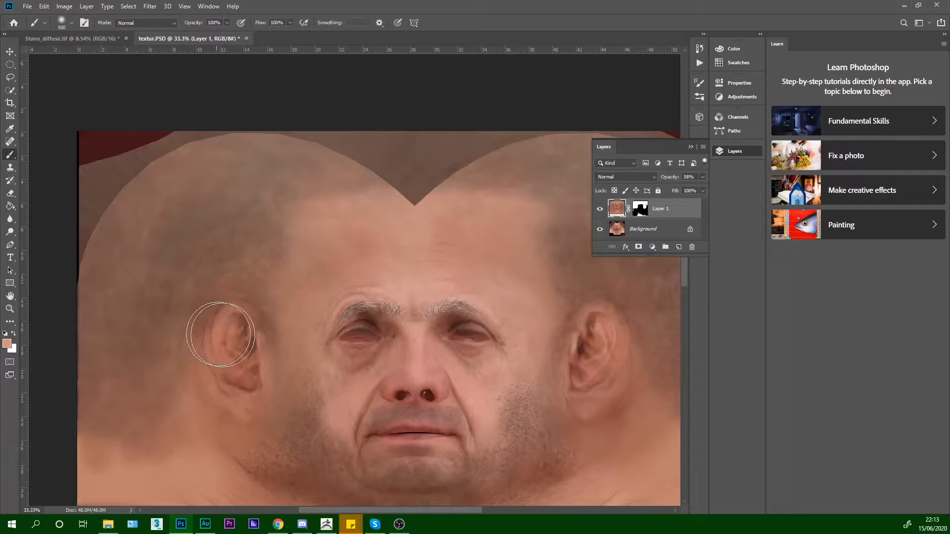
pyautogui.click(64, 6)
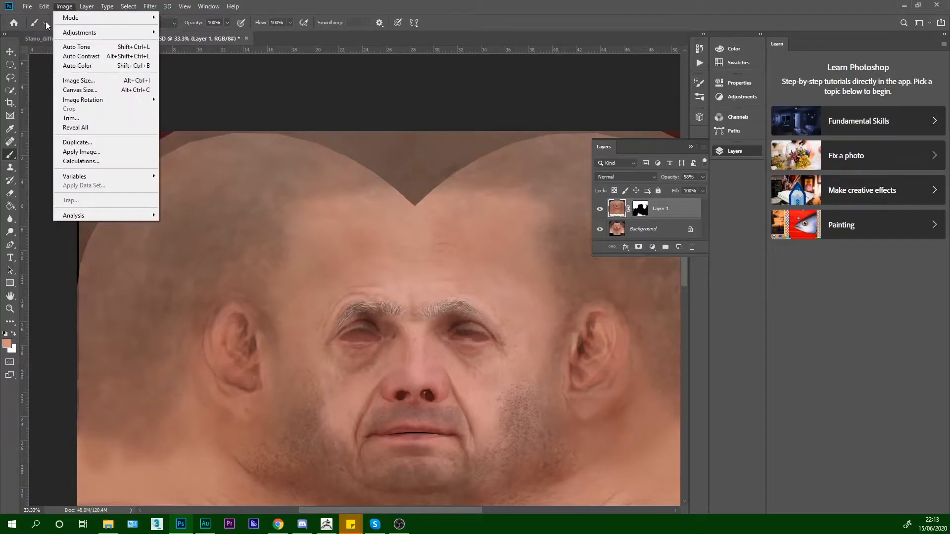
pyautogui.moveTo(44, 6)
pyautogui.moveTo(148, 233)
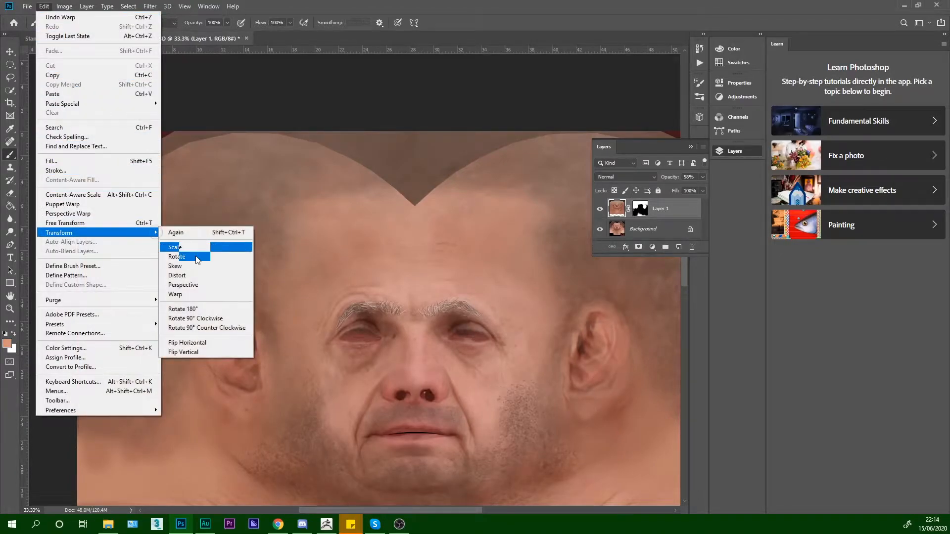
pyautogui.click(178, 295)
pyautogui.moveTo(244, 367); pyautogui.dragTo(242, 397)
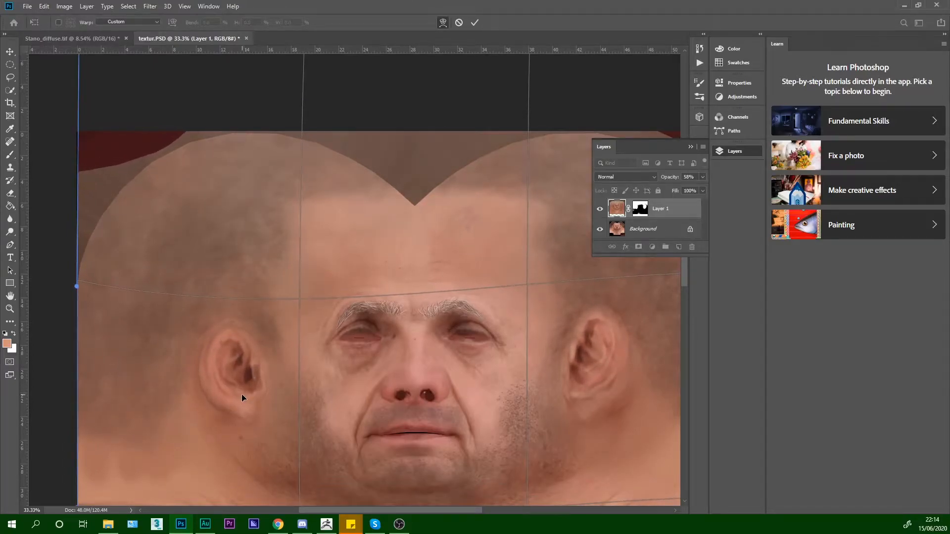
pyautogui.moveTo(610, 354); pyautogui.dragTo(605, 373)
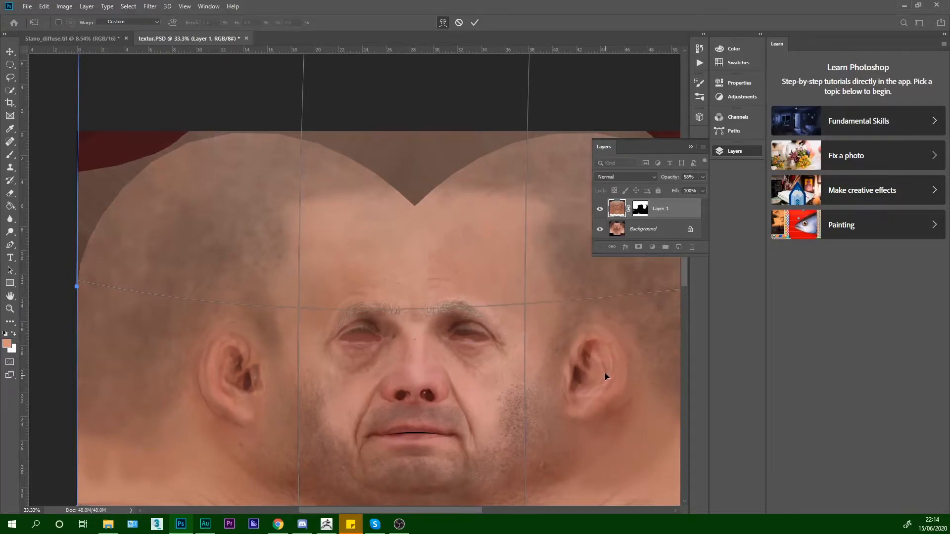
pyautogui.moveTo(429, 230); pyautogui.dragTo(429, 137)
pyautogui.moveTo(600, 436); pyautogui.dragTo(588, 451)
pyautogui.moveTo(239, 415); pyautogui.dragTo(239, 418)
pyautogui.press('Return')
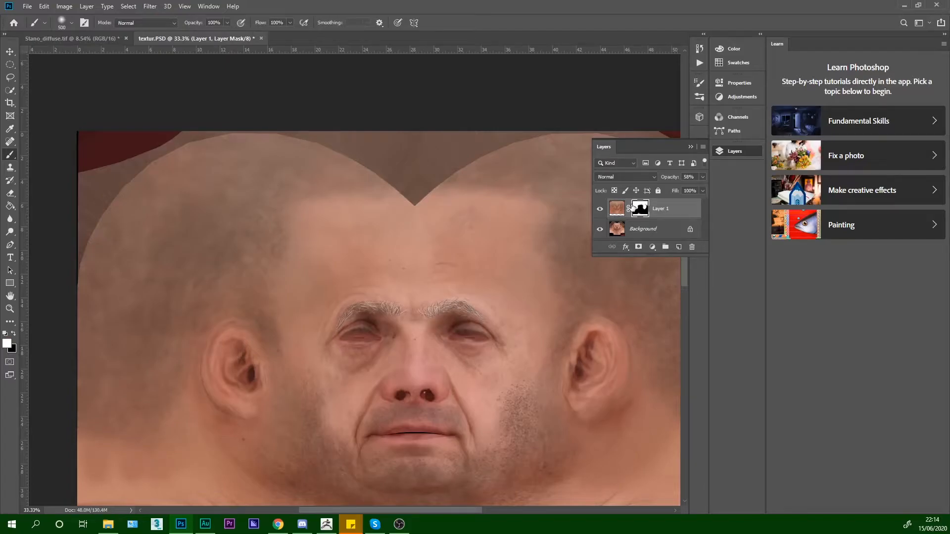
# - Restore Layer 1's opacity to 100% and mask out both ears and sideburns with a 200 px black brush
pyautogui.click(243, 353)
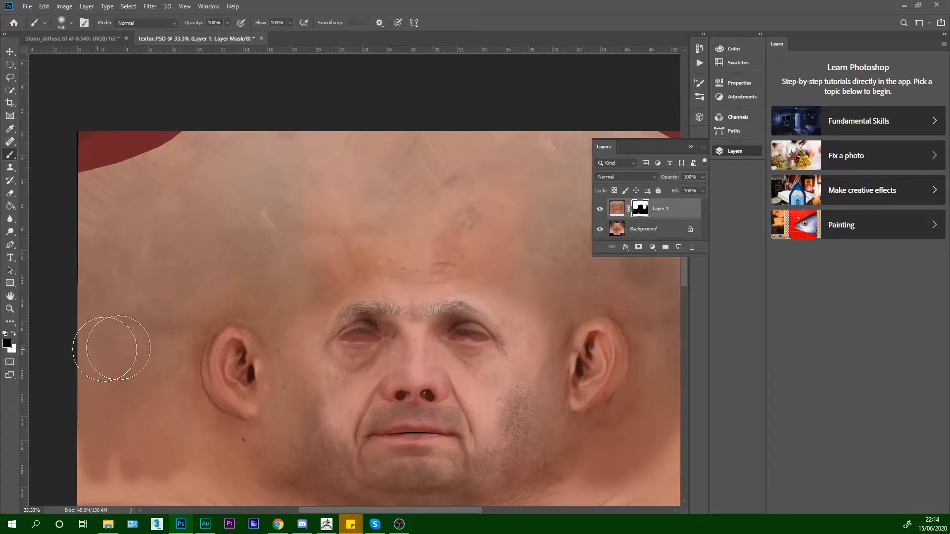
pyautogui.moveTo(244, 350)
pyautogui.mouseDown()
pyautogui.moveTo(251, 389)
pyautogui.moveTo(238, 342)
pyautogui.moveTo(243, 397)
pyautogui.moveTo(300, 360)
pyautogui.mouseUp()
pyautogui.moveTo(222, 376); pyautogui.dragTo(239, 394)
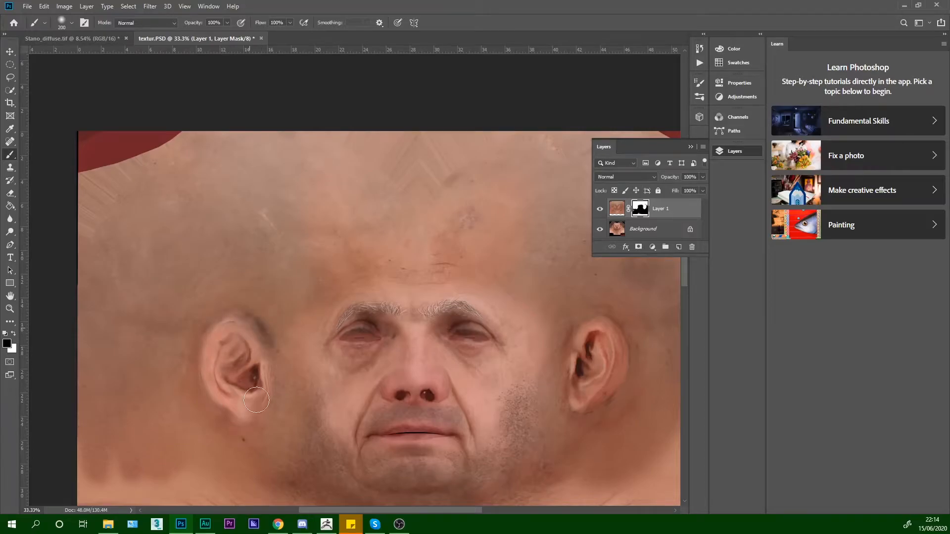
pyautogui.hotkey('ctrl', 'z')
pyautogui.moveTo(246, 354)
pyautogui.mouseDown()
pyautogui.moveTo(230, 338)
pyautogui.moveTo(218, 366)
pyautogui.moveTo(248, 380)
pyautogui.mouseUp()
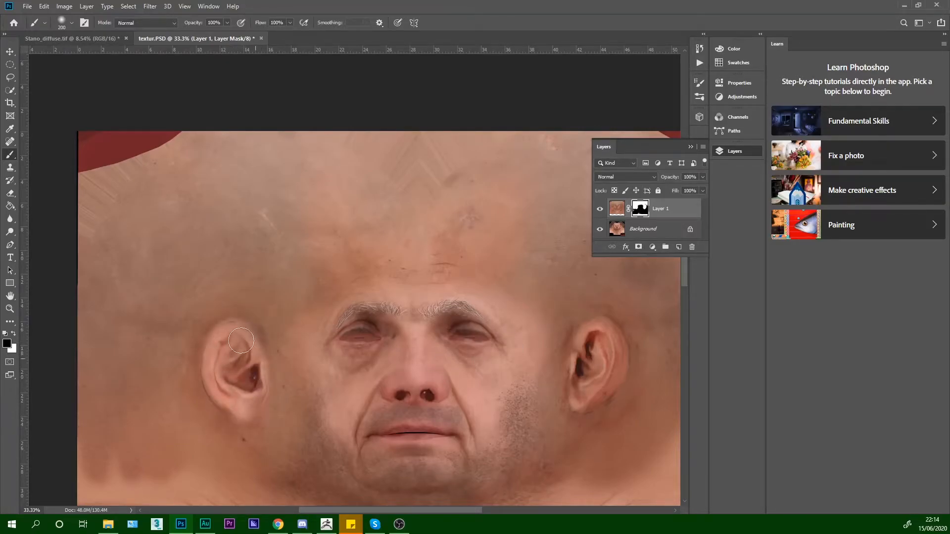
pyautogui.moveTo(593, 351)
pyautogui.mouseDown()
pyautogui.moveTo(577, 393)
pyautogui.moveTo(606, 370)
pyautogui.mouseUp()
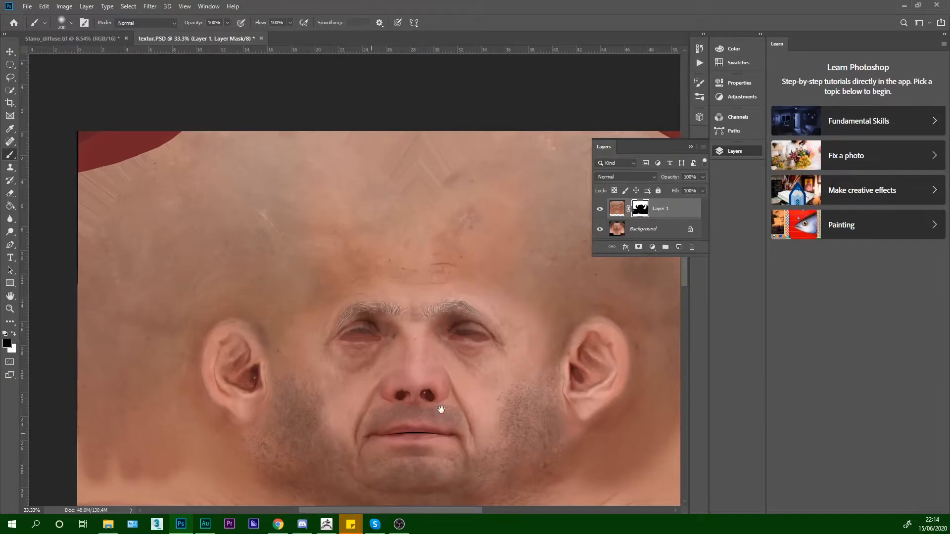
# - Try masking Layer 1 across the eyebrows, forehead and temples with black strokes
pyautogui.scroll(-3, 371, 434)
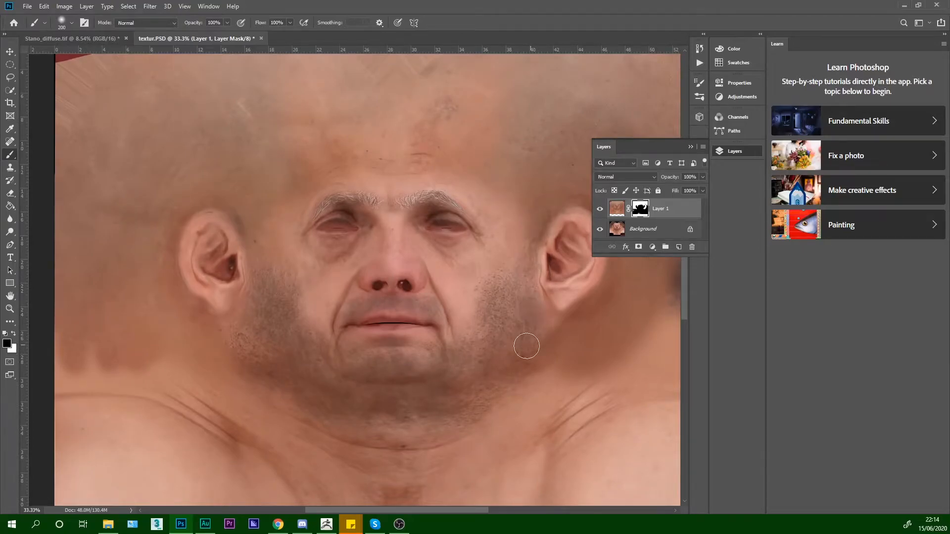
pyautogui.scroll(1, 588, 384)
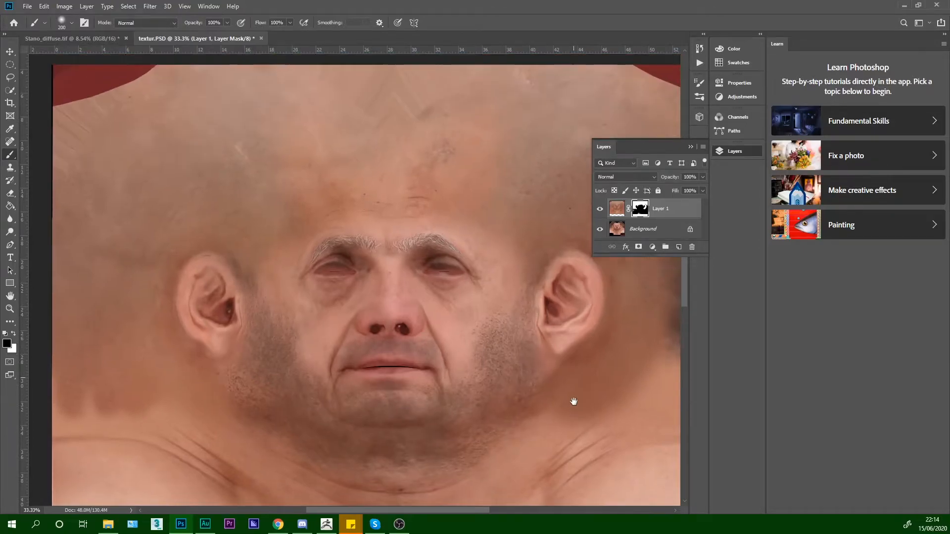
pyautogui.moveTo(280, 266)
pyautogui.mouseDown()
pyautogui.moveTo(308, 230)
pyautogui.moveTo(384, 229)
pyautogui.mouseUp()
pyautogui.hotkey('ctrl', 'z')
pyautogui.press(']')
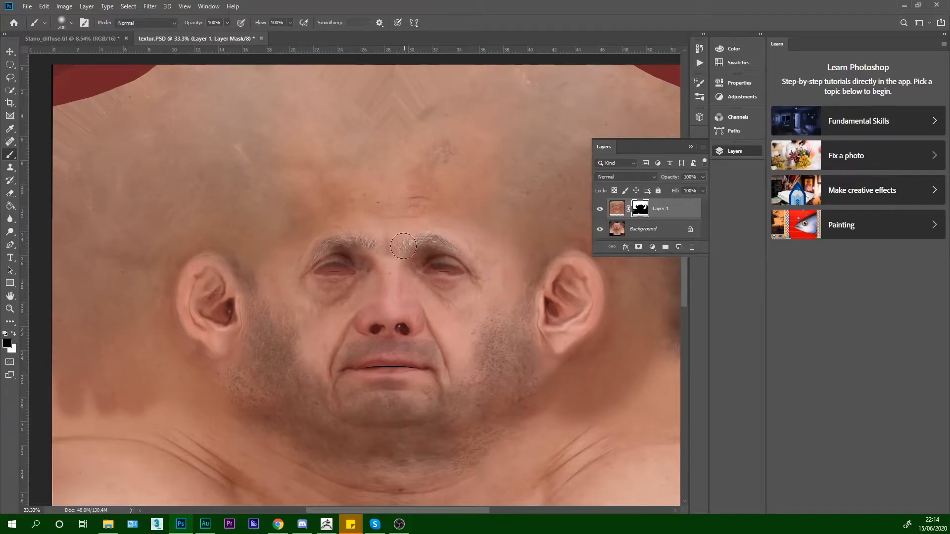
pyautogui.moveTo(280, 265)
pyautogui.mouseDown()
pyautogui.moveTo(370, 237)
pyautogui.moveTo(456, 275)
pyautogui.mouseUp()
pyautogui.hotkey('ctrl', 'z')
pyautogui.moveTo(283, 278); pyautogui.dragTo(480, 232)
pyautogui.hotkey('ctrl', 'z')
pyautogui.moveTo(512, 270)
pyautogui.mouseDown()
pyautogui.moveTo(292, 231)
pyautogui.moveTo(547, 233)
pyautogui.mouseUp()
pyautogui.hotkey('ctrl', 'z')
pyautogui.hotkey('ctrl', 'z')
# - Mask Layer 1 across the forehead and the left-hand side of the neck with a 500 px black brush
pyautogui.moveTo(265, 257); pyautogui.dragTo(513, 237)
pyautogui.moveTo(90, 400); pyautogui.dragTo(229, 438)
pyautogui.moveTo(432, 366); pyautogui.dragTo(436, 336)
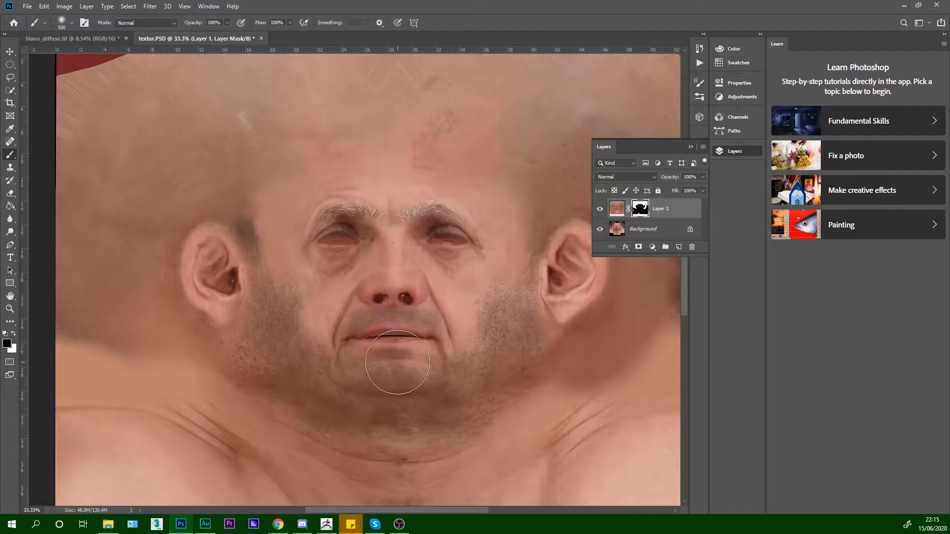
# - Try to restore Layer 1's skin over the left-hand neck and shoulder with a 500 px white brush at 100% opacity
pyautogui.moveTo(51, 317)
pyautogui.mouseDown()
pyautogui.moveTo(141, 362)
pyautogui.moveTo(146, 393)
pyautogui.moveTo(193, 431)
pyautogui.mouseUp()
pyautogui.hotkey('ctrl', 'z')
pyautogui.moveTo(178, 361)
pyautogui.mouseDown()
pyautogui.moveTo(122, 371)
pyautogui.moveTo(50, 318)
pyautogui.mouseUp()
pyautogui.moveTo(410, 375); pyautogui.dragTo(368, 233)
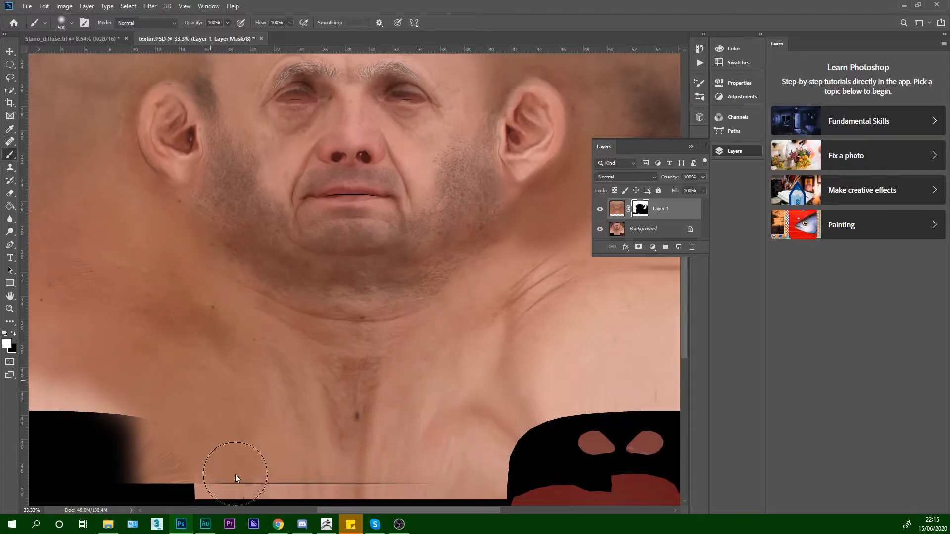
pyautogui.hotkey('ctrl', 'z')
pyautogui.moveTo(247, 380); pyautogui.dragTo(347, 423)
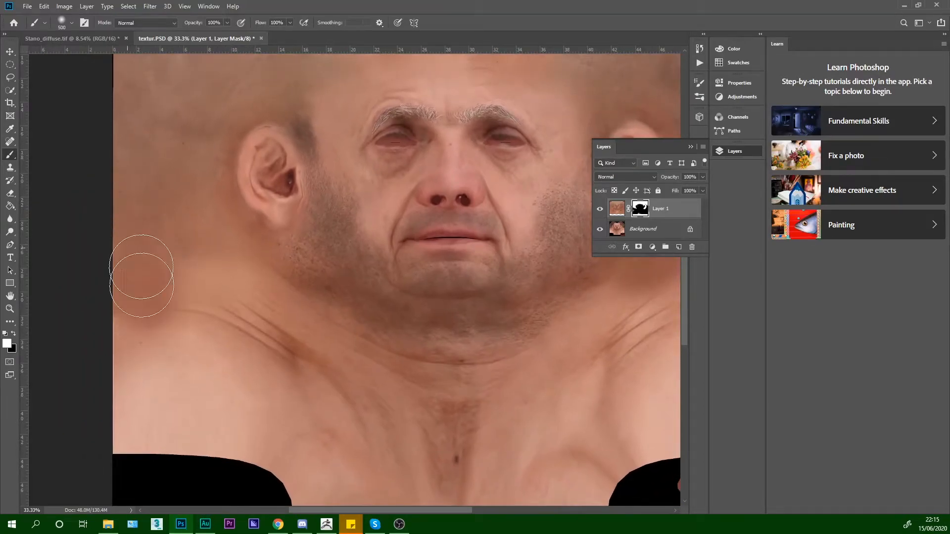
pyautogui.moveTo(132, 295)
pyautogui.mouseDown()
pyautogui.moveTo(140, 243)
pyautogui.moveTo(184, 275)
pyautogui.mouseUp()
pyautogui.hotkey('ctrl', 'z')
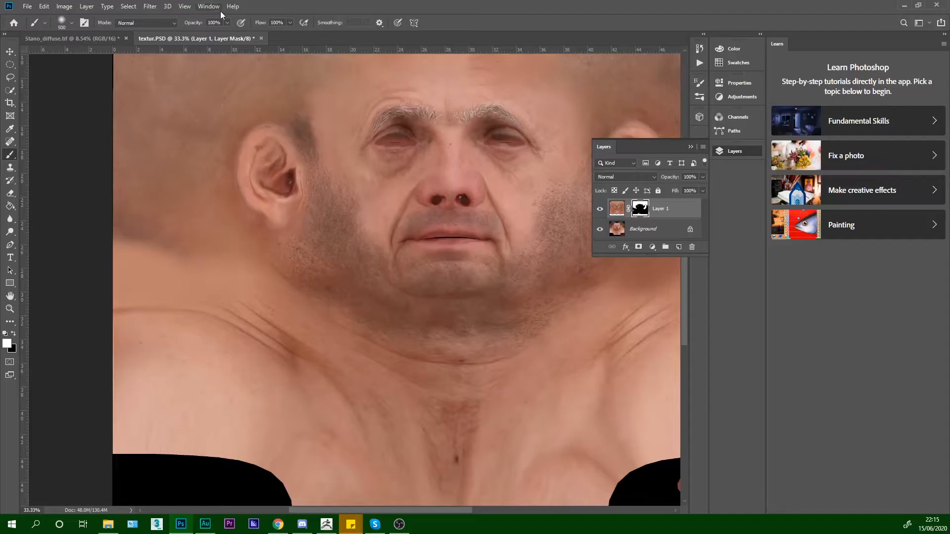
# - Reduce the brush opacity to 31% and softly blend Layer 1's skin over the left-hand neck and shoulder
pyautogui.click(227, 22)
pyautogui.moveTo(196, 32); pyautogui.dragTo(195, 32)
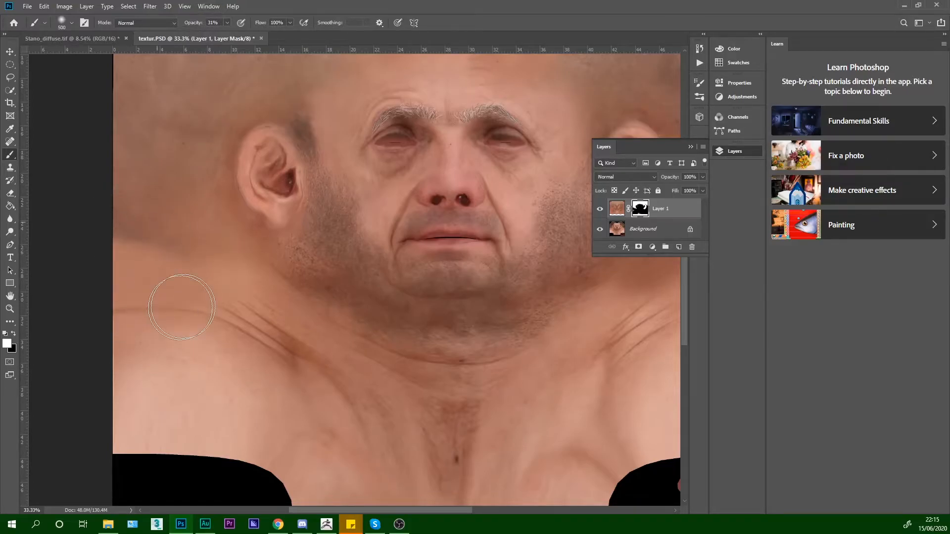
pyautogui.moveTo(222, 268)
pyautogui.mouseDown()
pyautogui.moveTo(202, 251)
pyautogui.moveTo(164, 250)
pyautogui.moveTo(157, 223)
pyautogui.moveTo(133, 235)
pyautogui.moveTo(215, 388)
pyautogui.moveTo(245, 376)
pyautogui.moveTo(275, 407)
pyautogui.moveTo(247, 279)
pyautogui.moveTo(250, 287)
pyautogui.moveTo(222, 279)
pyautogui.moveTo(172, 423)
pyautogui.moveTo(141, 347)
pyautogui.moveTo(123, 381)
pyautogui.moveTo(232, 347)
pyautogui.moveTo(240, 360)
pyautogui.moveTo(244, 349)
pyautogui.moveTo(157, 432)
pyautogui.moveTo(133, 497)
pyautogui.mouseUp()
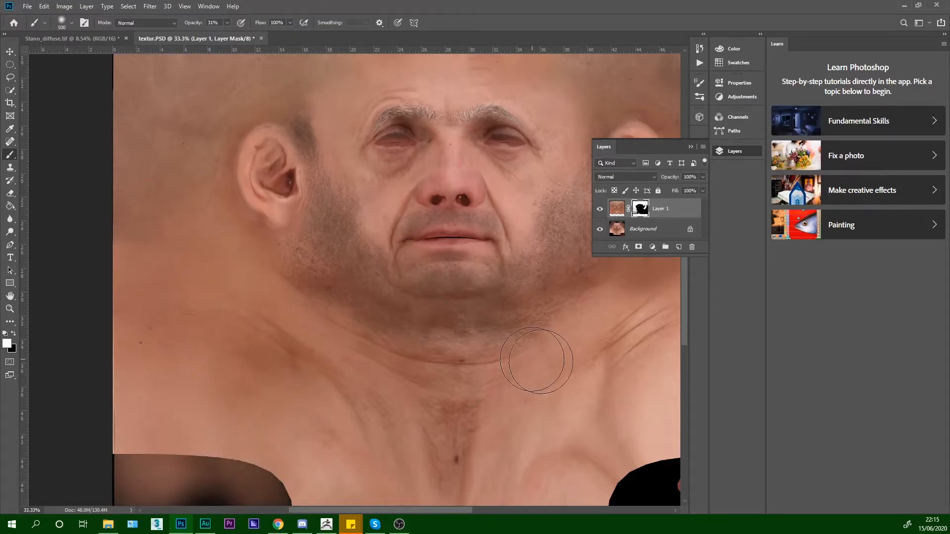
# - Blend Layer 1's skin with the 31% white brush over the right-hand dark hair patch, neck and shoulder
pyautogui.moveTo(548, 428); pyautogui.dragTo(464, 396)
pyautogui.moveTo(606, 427); pyautogui.dragTo(446, 417)
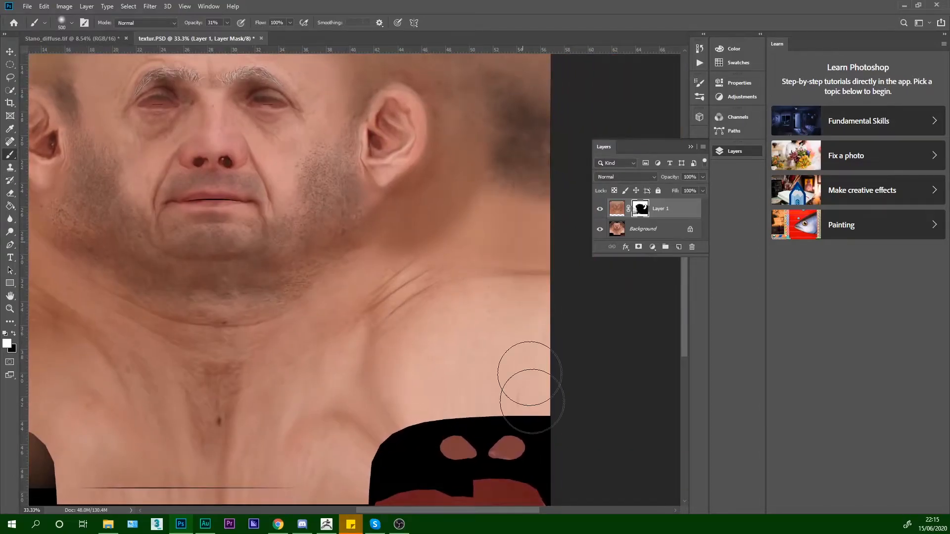
pyautogui.moveTo(516, 203)
pyautogui.mouseDown()
pyautogui.moveTo(515, 116)
pyautogui.moveTo(514, 136)
pyautogui.moveTo(507, 106)
pyautogui.moveTo(499, 176)
pyautogui.moveTo(497, 102)
pyautogui.moveTo(488, 147)
pyautogui.moveTo(497, 180)
pyautogui.moveTo(518, 87)
pyautogui.moveTo(521, 213)
pyautogui.moveTo(500, 194)
pyautogui.moveTo(475, 116)
pyautogui.moveTo(481, 151)
pyautogui.mouseUp()
pyautogui.moveTo(545, 249); pyautogui.dragTo(556, 341)
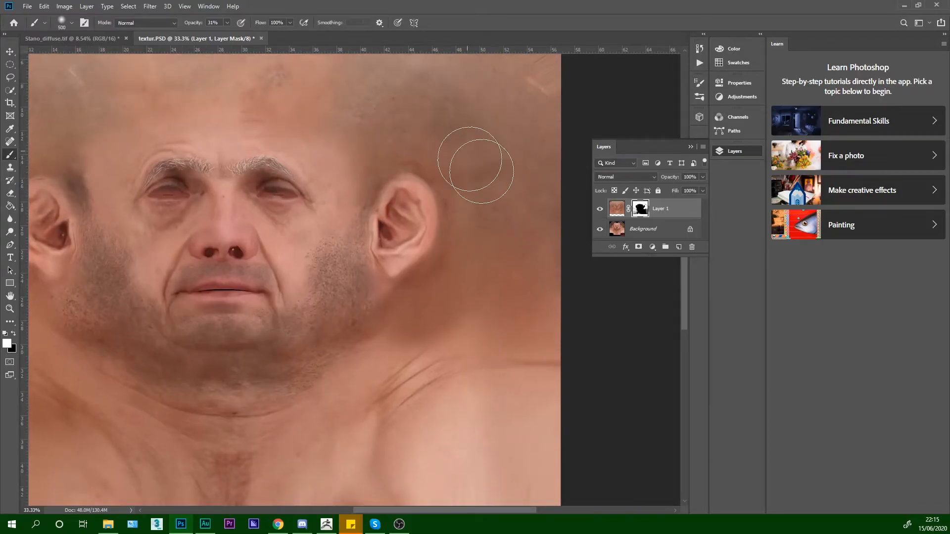
pyautogui.moveTo(513, 319)
pyautogui.mouseDown()
pyautogui.moveTo(488, 330)
pyautogui.moveTo(502, 316)
pyautogui.moveTo(449, 416)
pyautogui.moveTo(430, 365)
pyautogui.moveTo(430, 319)
pyautogui.moveTo(399, 361)
pyautogui.moveTo(353, 485)
pyautogui.mouseUp()
pyautogui.moveTo(604, 429); pyautogui.dragTo(603, 325)
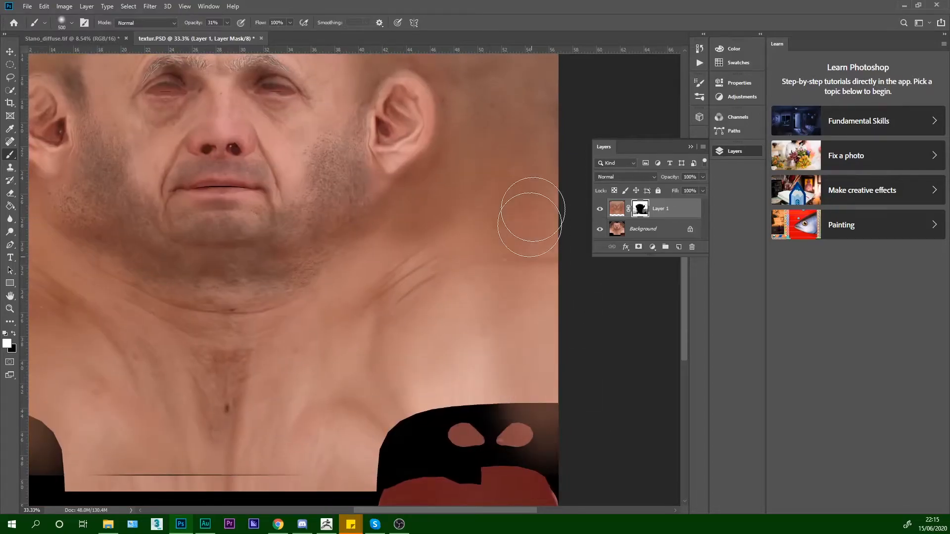
# - Even out Layer 1's mask across the neck and shoulders with the 500 px brush at 31% opacity, alternating white and black
pyautogui.moveTo(392, 255); pyautogui.dragTo(479, 250)
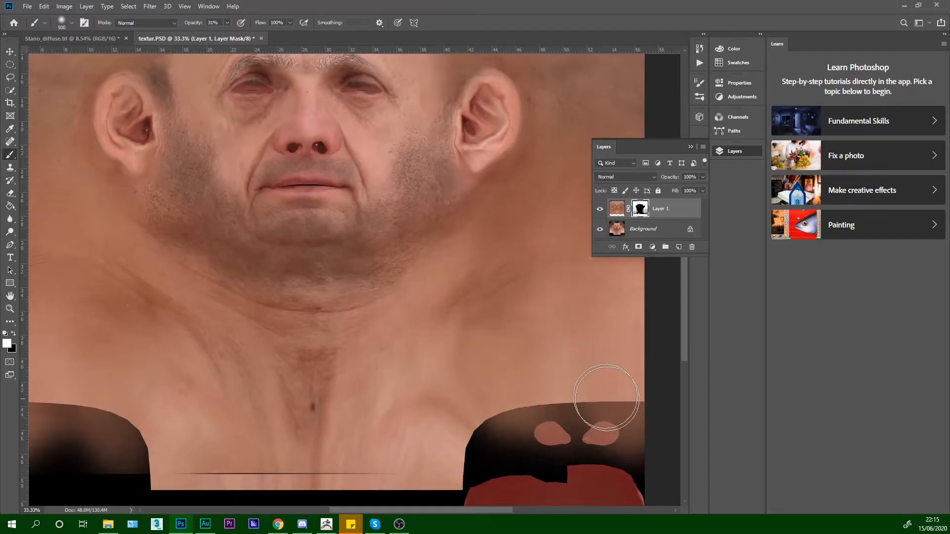
pyautogui.moveTo(268, 350); pyautogui.dragTo(350, 395)
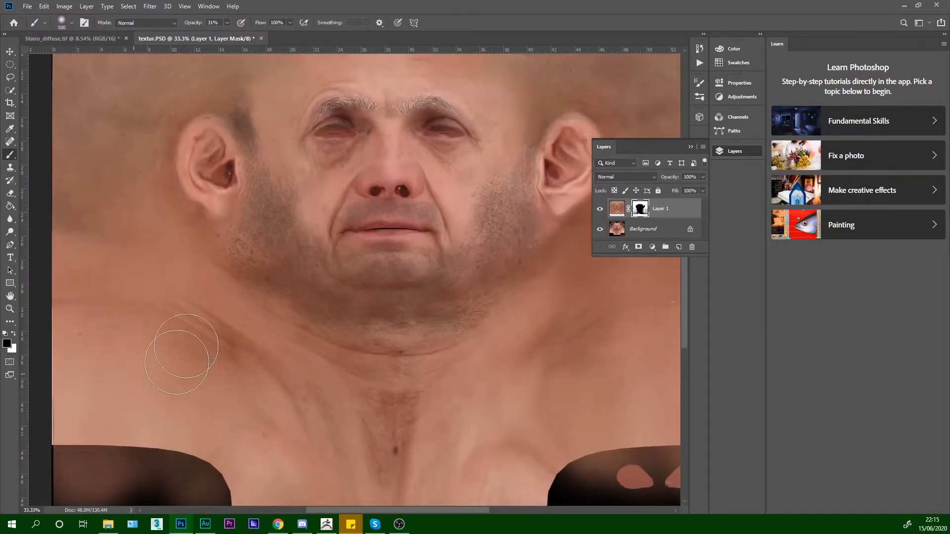
pyautogui.moveTo(517, 385)
pyautogui.mouseDown()
pyautogui.moveTo(467, 369)
pyautogui.moveTo(358, 387)
pyautogui.mouseUp()
pyautogui.moveTo(553, 256)
pyautogui.mouseDown()
pyautogui.moveTo(512, 245)
pyautogui.moveTo(447, 308)
pyautogui.moveTo(396, 453)
pyautogui.mouseUp()
pyautogui.moveTo(439, 355); pyautogui.dragTo(590, 340)
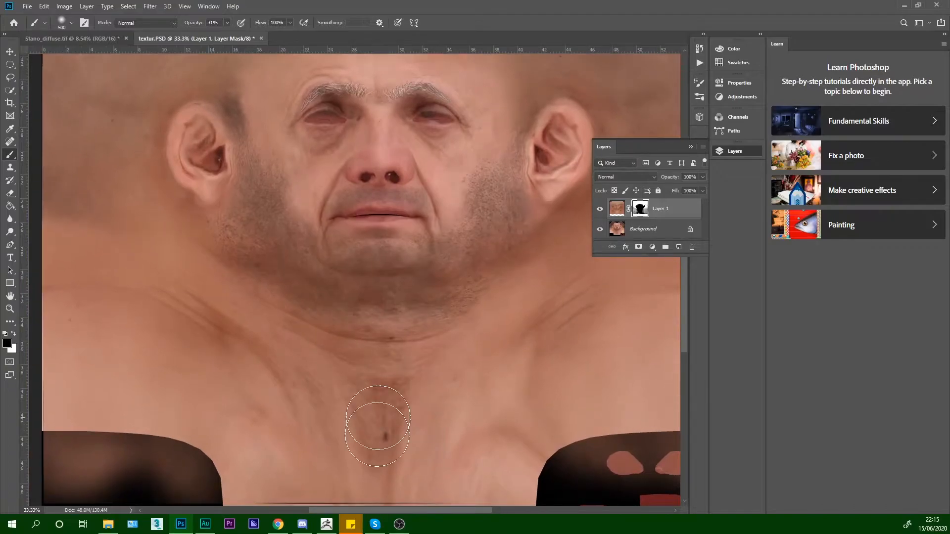
pyautogui.moveTo(256, 290); pyautogui.dragTo(394, 388)
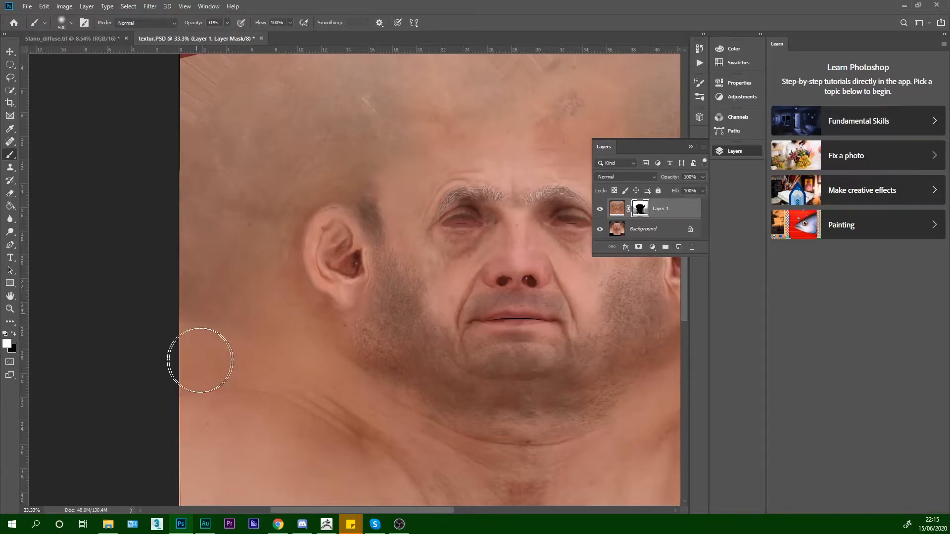
pyautogui.moveTo(577, 420); pyautogui.dragTo(498, 435)
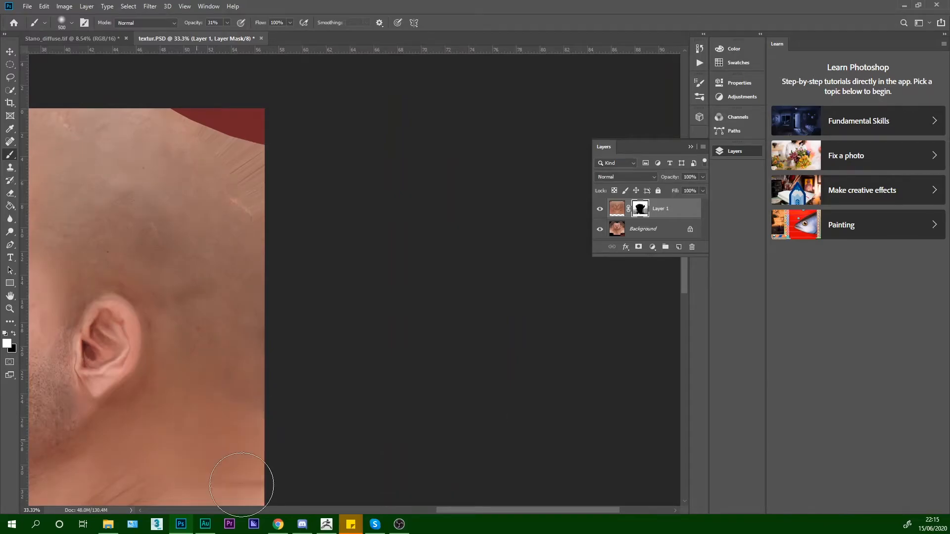
pyautogui.moveTo(250, 437)
pyautogui.mouseDown()
pyautogui.moveTo(459, 320)
pyautogui.moveTo(515, 258)
pyautogui.moveTo(492, 417)
pyautogui.moveTo(504, 353)
pyautogui.moveTo(502, 384)
pyautogui.moveTo(483, 352)
pyautogui.mouseUp()
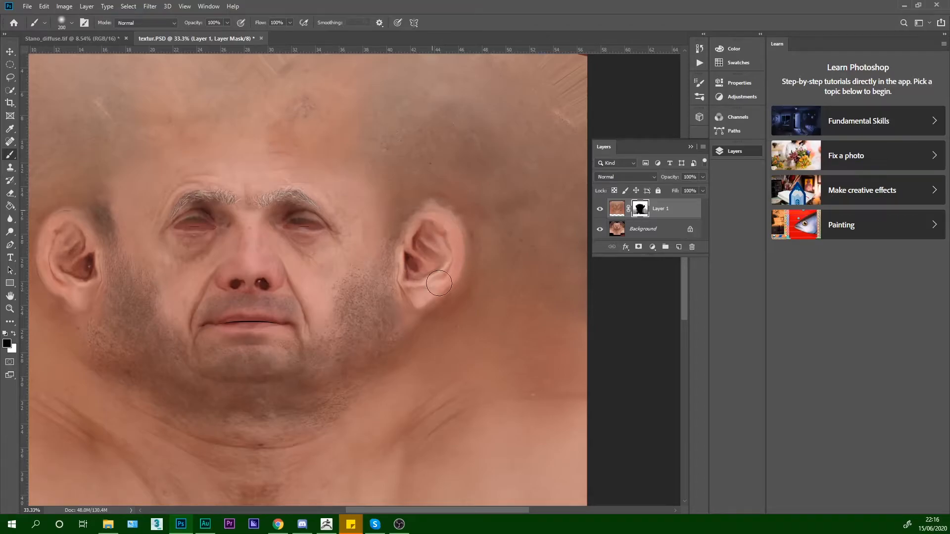
# - Mask Layer 1 over both ears with a 200 px black brush at 100% opacity
pyautogui.moveTo(435, 243); pyautogui.dragTo(434, 180)
pyautogui.hotkey('ctrl', '+')
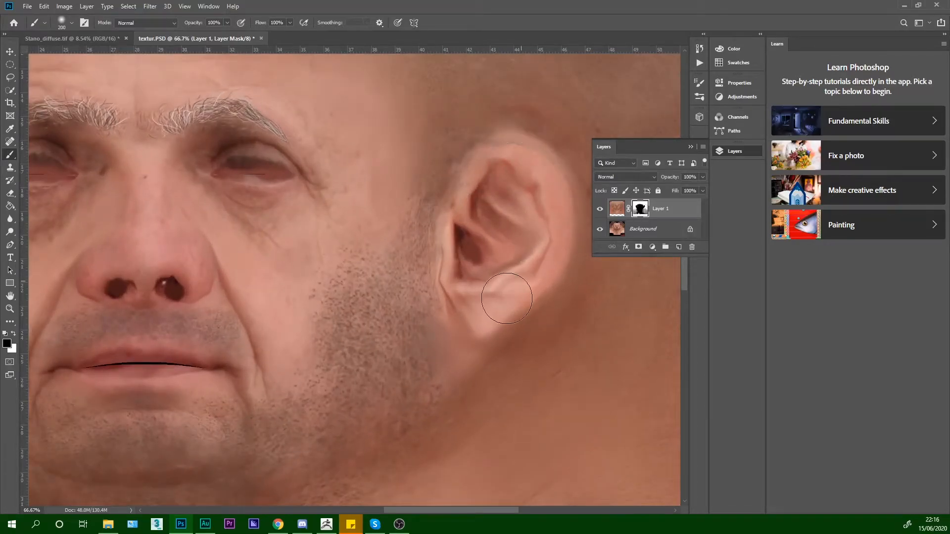
pyautogui.moveTo(549, 182); pyautogui.dragTo(527, 208)
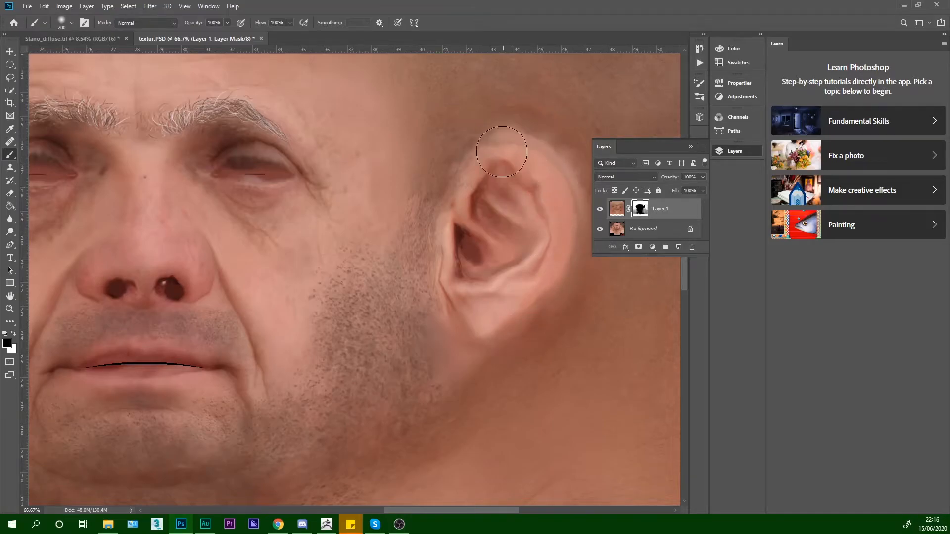
pyautogui.moveTo(513, 329); pyautogui.dragTo(530, 138)
pyautogui.hscroll(-10, 500, 318)
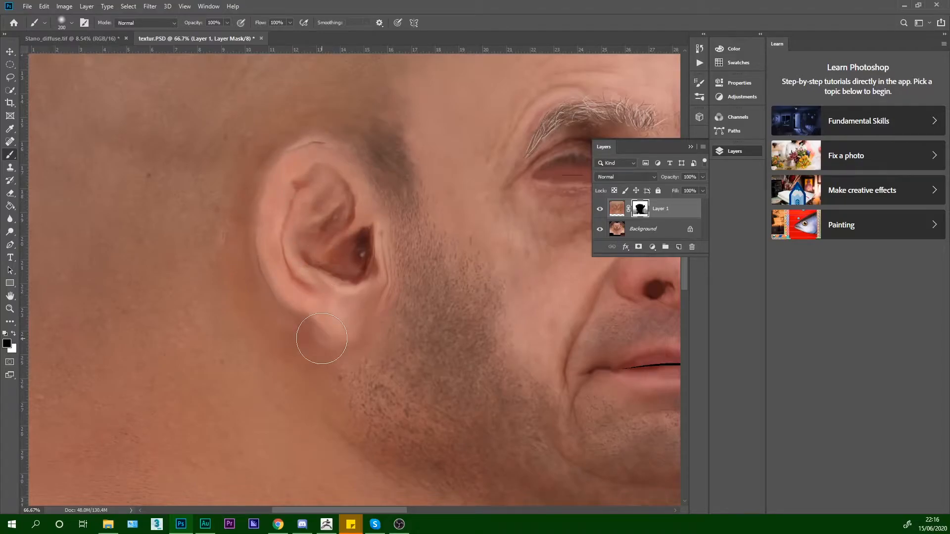
pyautogui.scroll(-5, 363, 297)
pyautogui.scroll(-3, 363, 244)
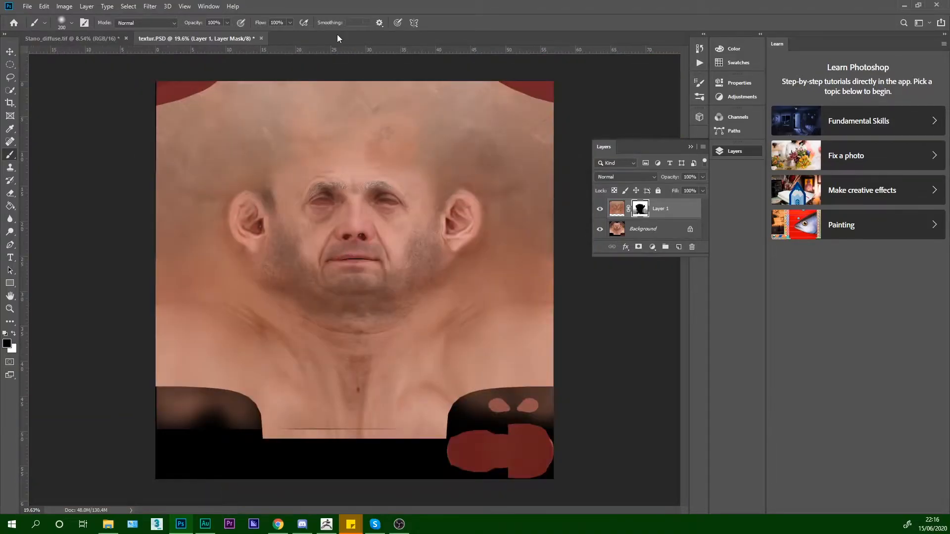
# - Try to restore Layer 1's skin over the left-hand side of the forehead with the 200 px white brush
pyautogui.scroll(2, 317, 147)
pyautogui.moveTo(134, 209); pyautogui.dragTo(299, 330)
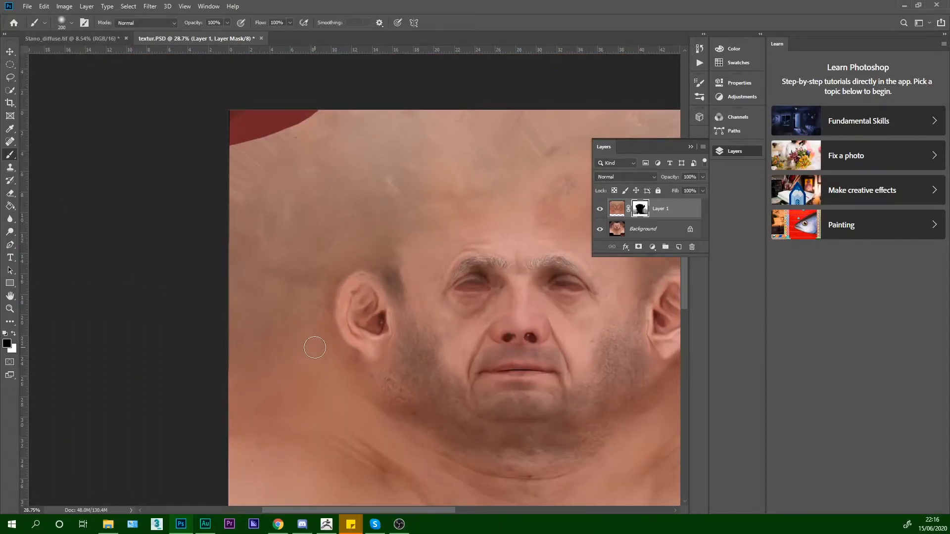
pyautogui.scroll(1, 315, 347)
pyautogui.scroll(3, 458, 282)
pyautogui.scroll(4, 465, 376)
pyautogui.scroll(-5, 380, 252)
pyautogui.scroll(-2, 376, 262)
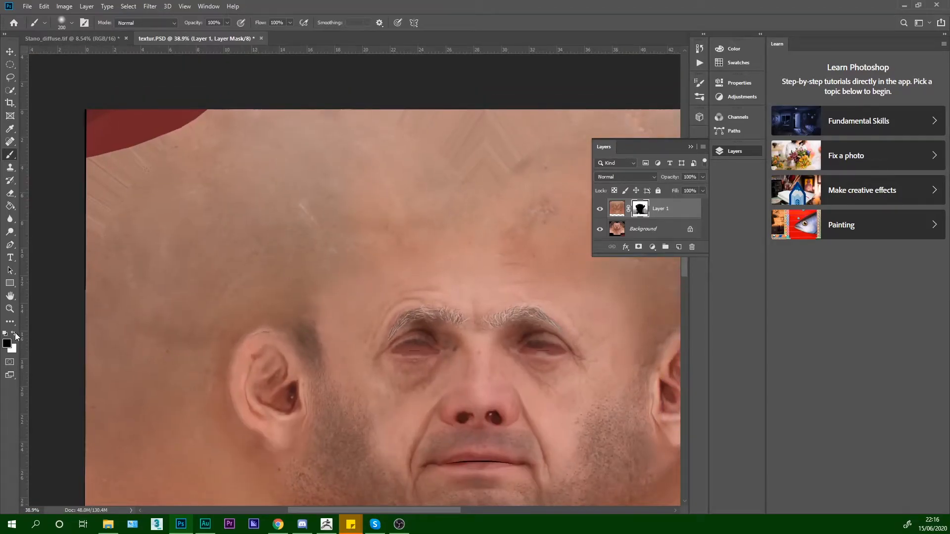
pyautogui.moveTo(382, 253)
pyautogui.mouseDown()
pyautogui.moveTo(352, 291)
pyautogui.moveTo(336, 249)
pyautogui.mouseUp()
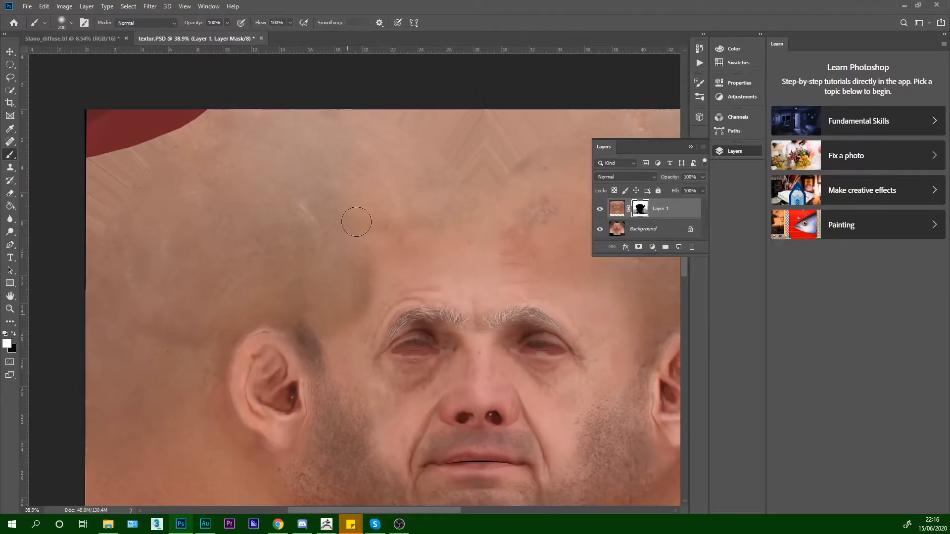
pyautogui.hotkey('ctrl', 'z')
# - Restore Layer 1's skin across the forehead with a 600 px white brush, and mask it off the eyebrows and eyes with black
pyautogui.press(']')
pyautogui.press(']')
pyautogui.press(']')
pyautogui.press(']')
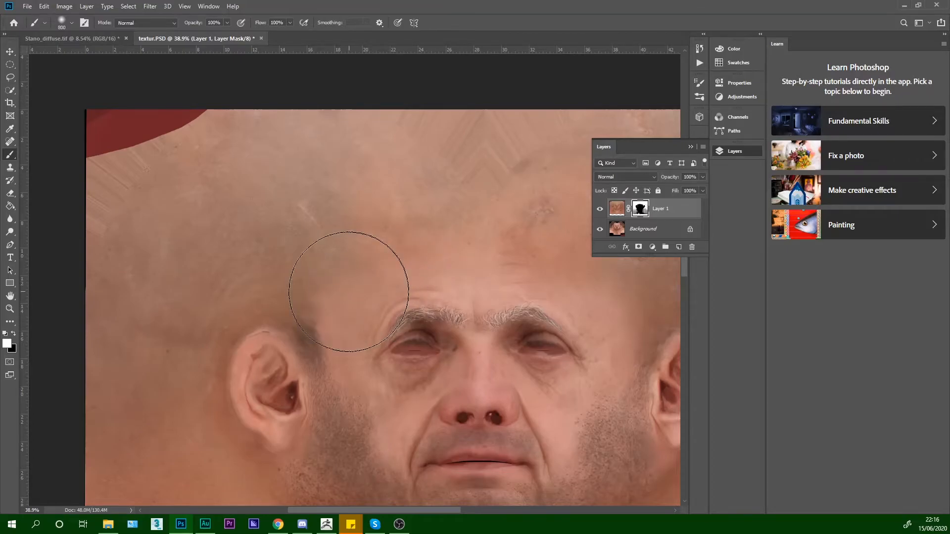
pyautogui.moveTo(346, 280)
pyautogui.mouseDown()
pyautogui.moveTo(484, 270)
pyautogui.moveTo(574, 297)
pyautogui.mouseUp()
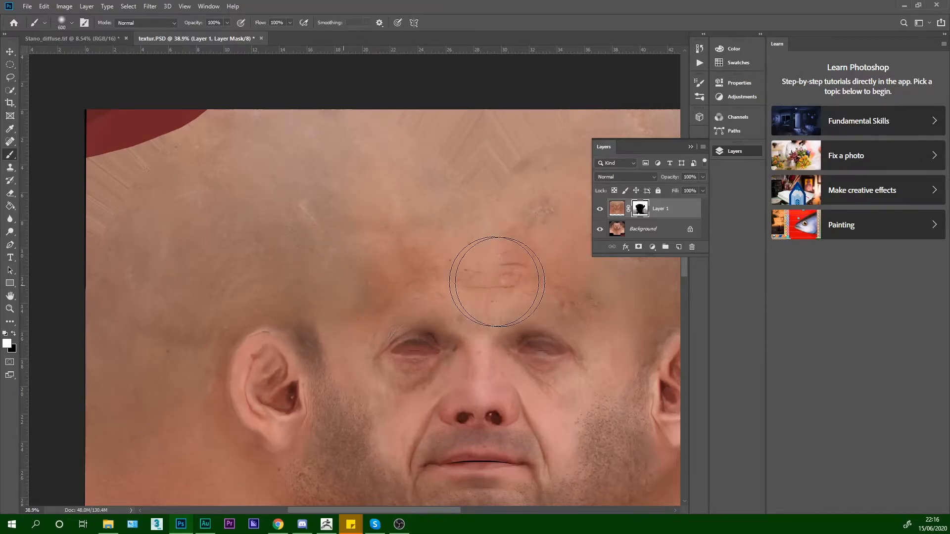
pyautogui.hotkey('ctrl', 'z')
pyautogui.moveTo(325, 276)
pyautogui.mouseDown()
pyautogui.moveTo(483, 271)
pyautogui.moveTo(628, 314)
pyautogui.moveTo(537, 335)
pyautogui.moveTo(447, 304)
pyautogui.moveTo(231, 333)
pyautogui.mouseUp()
pyautogui.hotkey('ctrl', 'z')
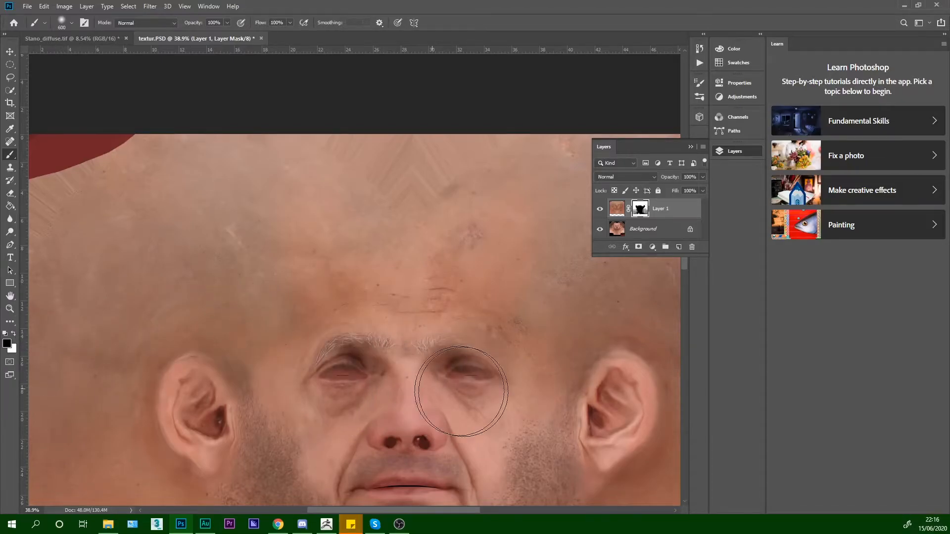
pyautogui.hotkey('ctrl', 'z')
pyautogui.moveTo(493, 374)
pyautogui.mouseDown()
pyautogui.moveTo(321, 378)
pyautogui.moveTo(502, 402)
pyautogui.moveTo(332, 385)
pyautogui.moveTo(497, 403)
pyautogui.moveTo(420, 392)
pyautogui.moveTo(378, 345)
pyautogui.mouseUp()
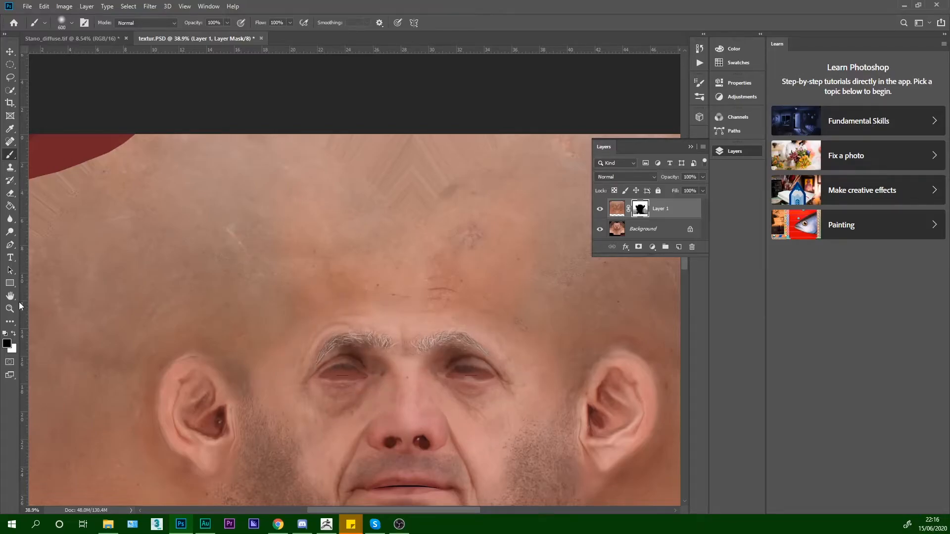
# - Restore Layer 1's skin over the temples between the eyes and both ears with a 300 px white brush
pyautogui.click(13, 334)
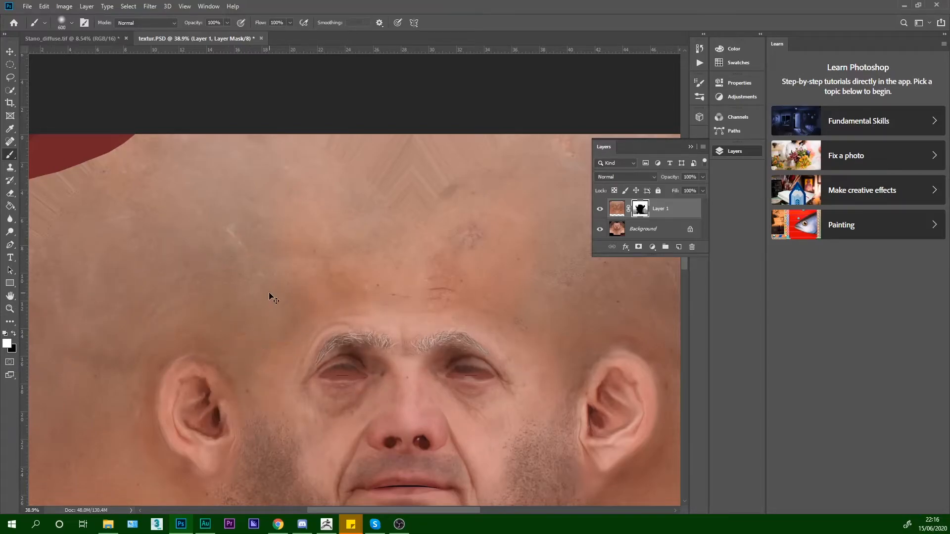
pyautogui.moveTo(247, 359); pyautogui.dragTo(252, 372)
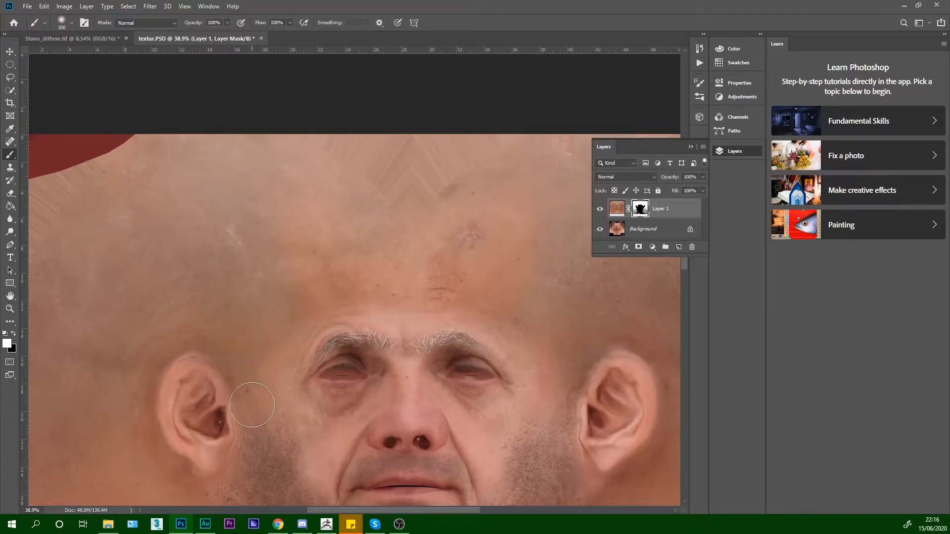
pyautogui.moveTo(560, 373); pyautogui.dragTo(526, 288)
pyautogui.moveTo(568, 389); pyautogui.dragTo(554, 366)
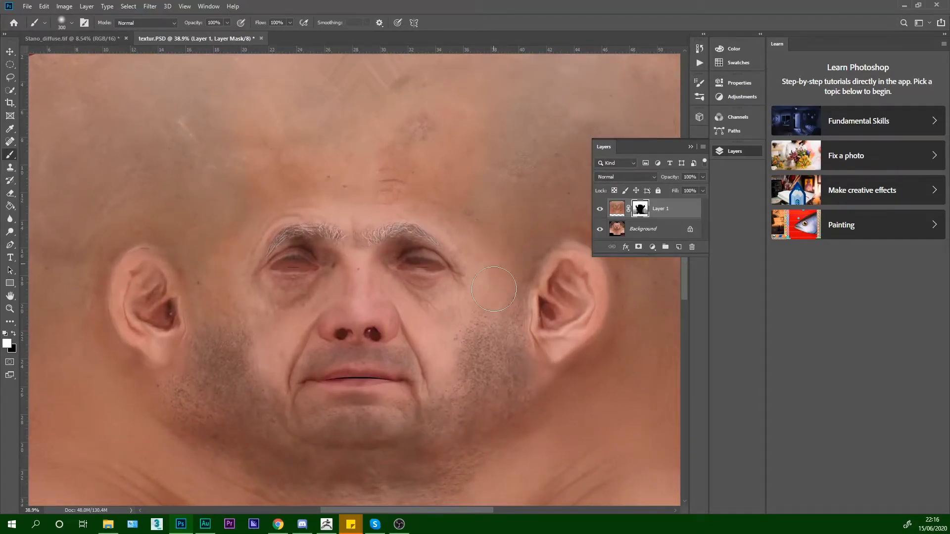
pyautogui.moveTo(495, 259); pyautogui.dragTo(497, 322)
# - Try to restore Layer 1's skin over the mouth and chin with the 300 px white brush
pyautogui.moveTo(373, 383)
pyautogui.mouseDown()
pyautogui.moveTo(371, 419)
pyautogui.moveTo(333, 347)
pyautogui.moveTo(364, 397)
pyautogui.moveTo(415, 382)
pyautogui.mouseUp()
pyautogui.moveTo(499, 348); pyautogui.dragTo(507, 375)
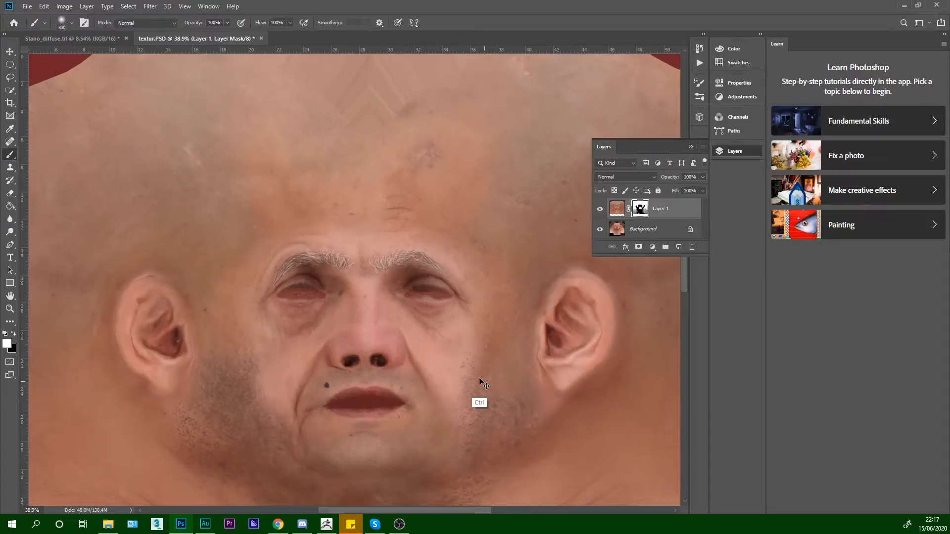
pyautogui.hotkey('ctrl', 'z')
pyautogui.moveTo(372, 391); pyautogui.dragTo(377, 409)
pyautogui.moveTo(390, 364)
pyautogui.mouseDown()
pyautogui.moveTo(363, 403)
pyautogui.moveTo(409, 401)
pyautogui.mouseUp()
pyautogui.hotkey('ctrl', 'z')
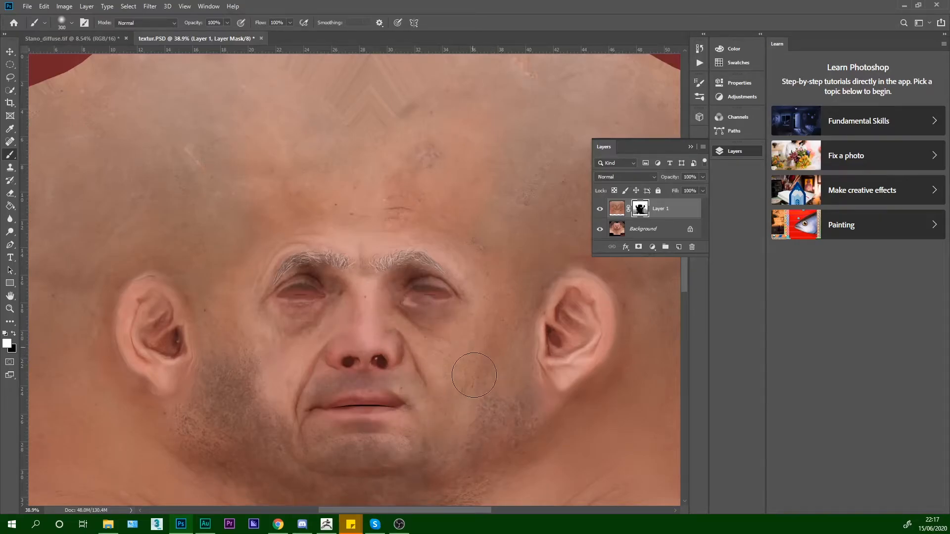
# - Restore Layer 1's skin over the stubbled cheeks and jaw on both sides with the 300 px white brush
pyautogui.hotkey('ctrl', 'z')
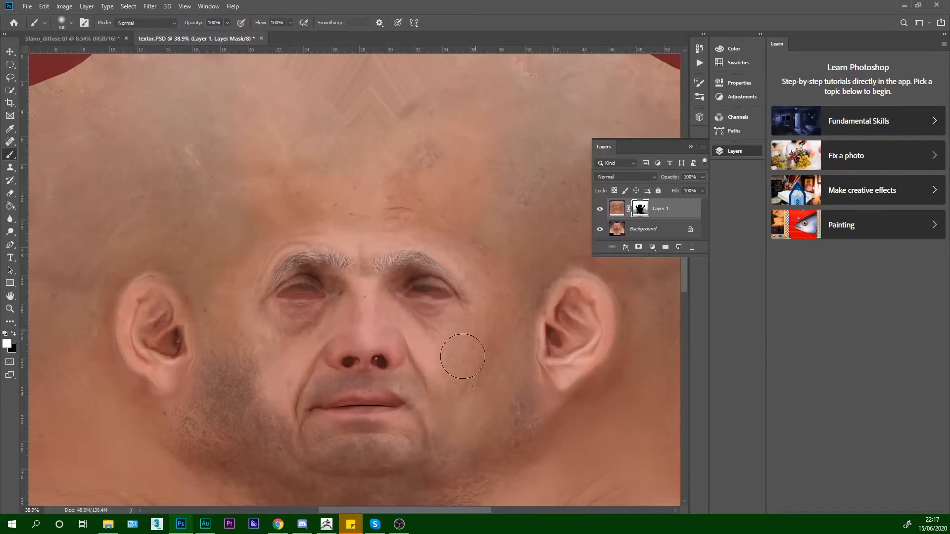
pyautogui.moveTo(319, 321)
pyautogui.mouseDown()
pyautogui.moveTo(338, 308)
pyautogui.moveTo(305, 371)
pyautogui.moveTo(297, 325)
pyautogui.moveTo(257, 401)
pyautogui.moveTo(276, 333)
pyautogui.moveTo(289, 374)
pyautogui.moveTo(309, 366)
pyautogui.moveTo(324, 328)
pyautogui.moveTo(304, 362)
pyautogui.moveTo(312, 338)
pyautogui.moveTo(312, 346)
pyautogui.moveTo(383, 298)
pyautogui.moveTo(370, 320)
pyautogui.moveTo(360, 311)
pyautogui.moveTo(366, 349)
pyautogui.moveTo(385, 322)
pyautogui.moveTo(365, 350)
pyautogui.moveTo(431, 325)
pyautogui.moveTo(372, 336)
pyautogui.moveTo(348, 370)
pyautogui.moveTo(370, 389)
pyautogui.mouseUp()
pyautogui.hotkey('ctrl', 'z')
pyautogui.hotkey('ctrl', 'z')
pyautogui.hotkey('ctrl', 'z')
pyautogui.hotkey('ctrl', 'z')
# - Blend Layer 1's skin over the nose and nose bridge with white, reducing the brush to 175 px
pyautogui.moveTo(359, 337); pyautogui.dragTo(363, 311)
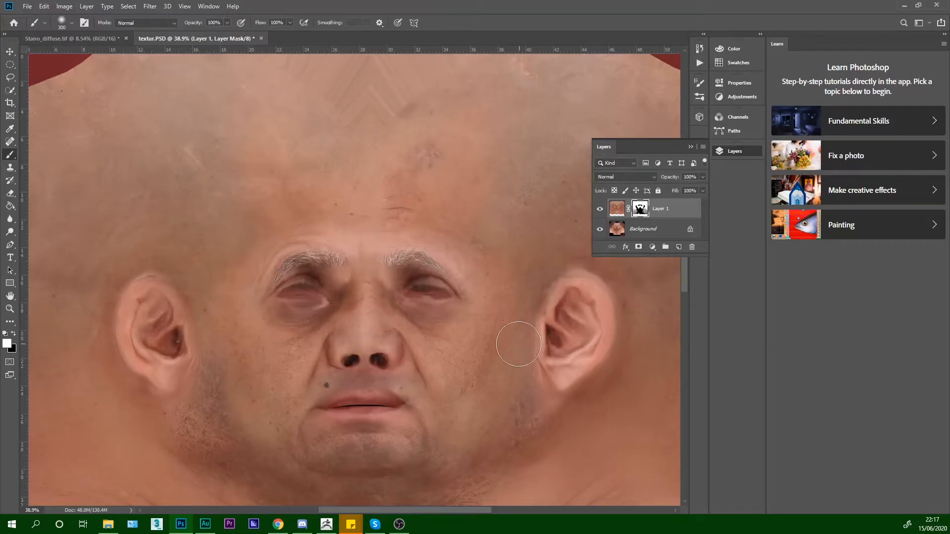
pyautogui.hotkey('ctrl', 'z')
pyautogui.moveTo(367, 300); pyautogui.dragTo(366, 321)
pyautogui.hotkey('ctrl', 'z')
pyautogui.moveTo(367, 275); pyautogui.dragTo(365, 353)
pyautogui.hotkey('ctrl', 'z')
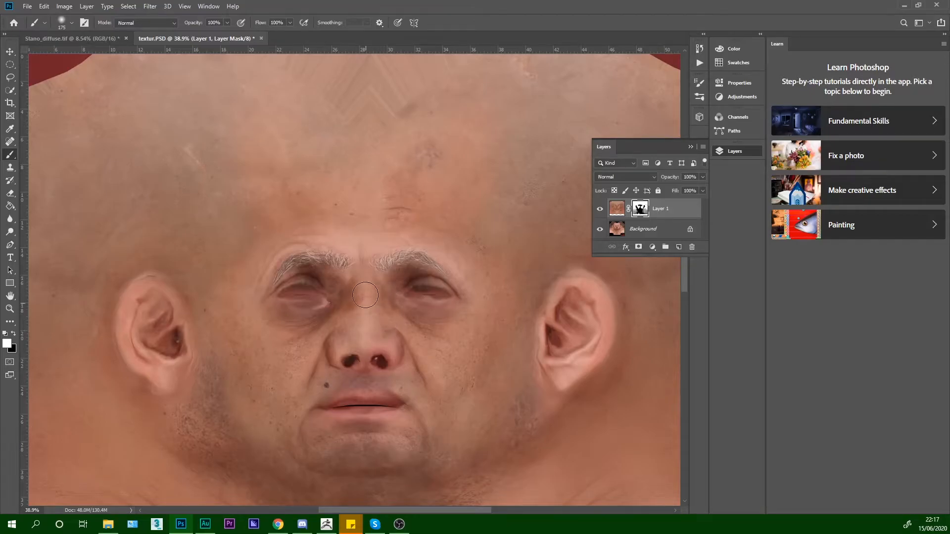
pyautogui.hotkey('ctrl', '+')
pyautogui.hotkey('ctrl', '+')
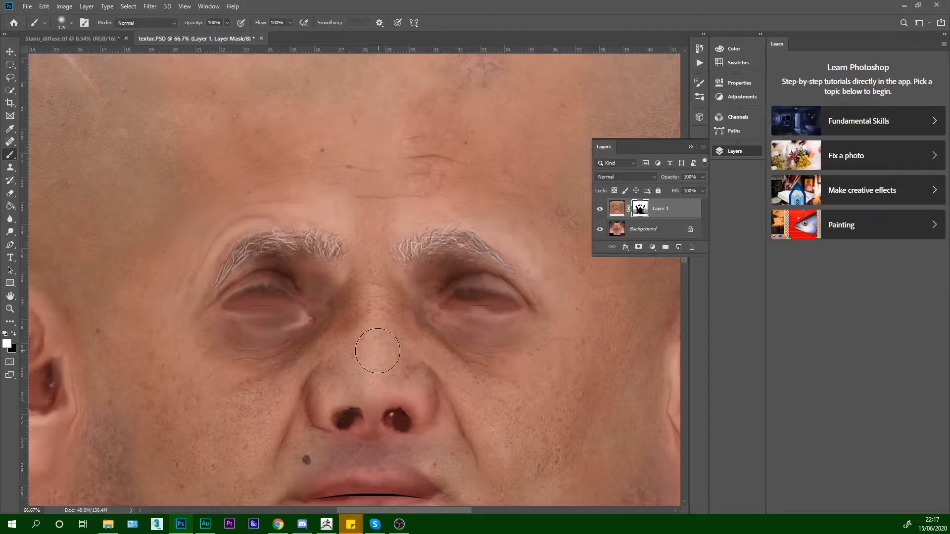
# - Try to restore Layer 1's skin over the upper lip below the nose with the 175 px white brush
pyautogui.moveTo(372, 439)
pyautogui.mouseDown()
pyautogui.moveTo(375, 405)
pyautogui.moveTo(399, 397)
pyautogui.moveTo(374, 431)
pyautogui.moveTo(372, 411)
pyautogui.mouseUp()
pyautogui.hotkey('ctrl', 'z')
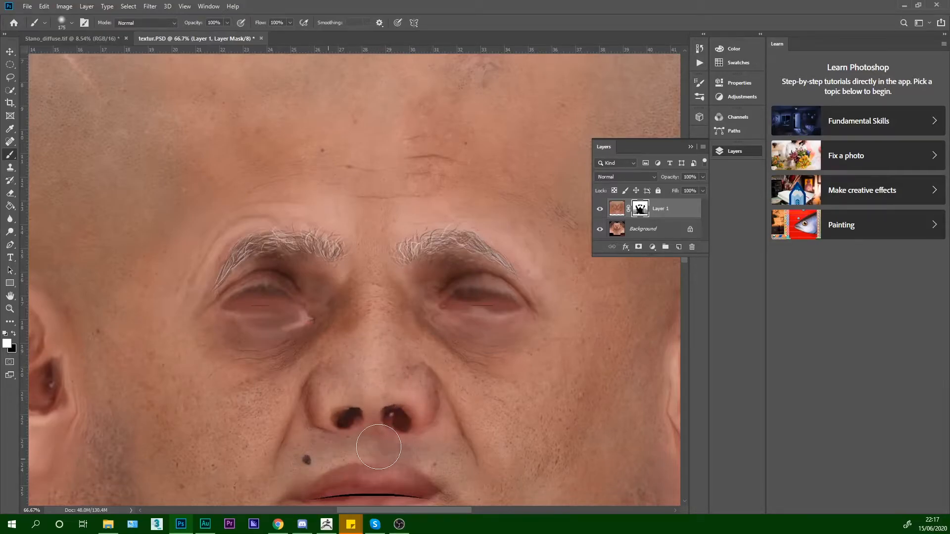
pyautogui.moveTo(473, 440); pyautogui.dragTo(476, 362)
pyautogui.moveTo(353, 364); pyautogui.dragTo(379, 366)
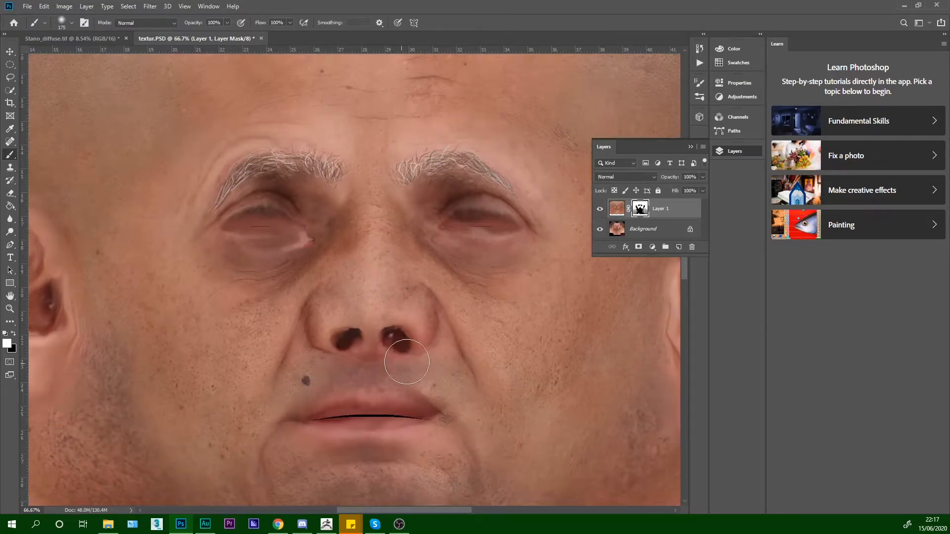
# - Restore Layer 1's skin over the chin with the 175 px white brush, undoing the stroke across the right-hand mouth crease
pyautogui.moveTo(523, 407); pyautogui.dragTo(522, 329)
pyautogui.moveTo(346, 407)
pyautogui.mouseDown()
pyautogui.moveTo(318, 467)
pyautogui.moveTo(385, 420)
pyautogui.moveTo(468, 428)
pyautogui.moveTo(409, 437)
pyautogui.moveTo(372, 394)
pyautogui.moveTo(285, 428)
pyautogui.mouseUp()
pyautogui.hotkey('ctrl', 'z')
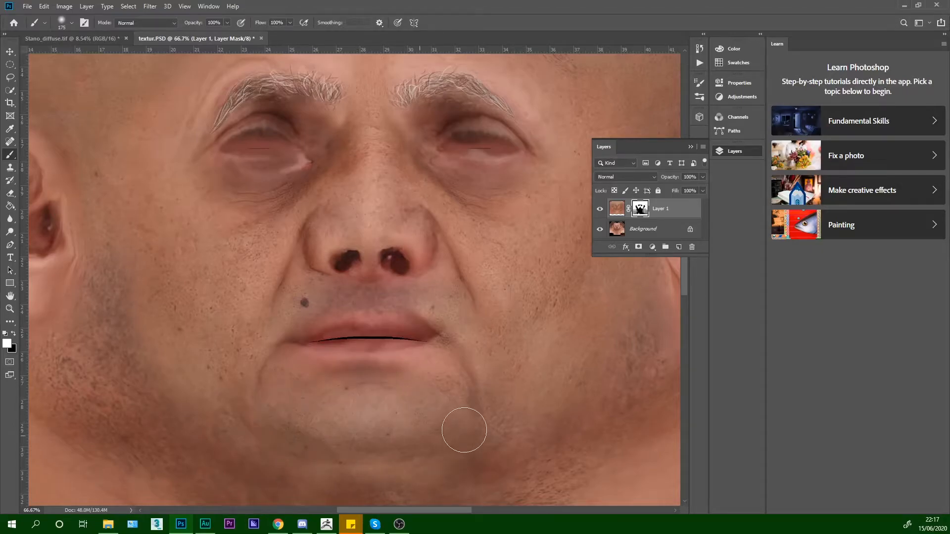
pyautogui.moveTo(474, 374); pyautogui.dragTo(490, 415)
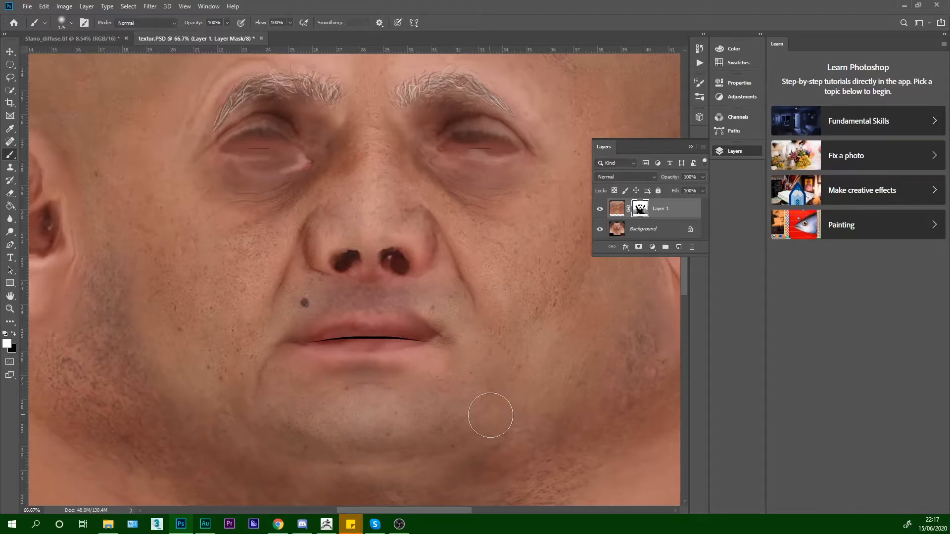
pyautogui.hotkey('ctrl', 'z')
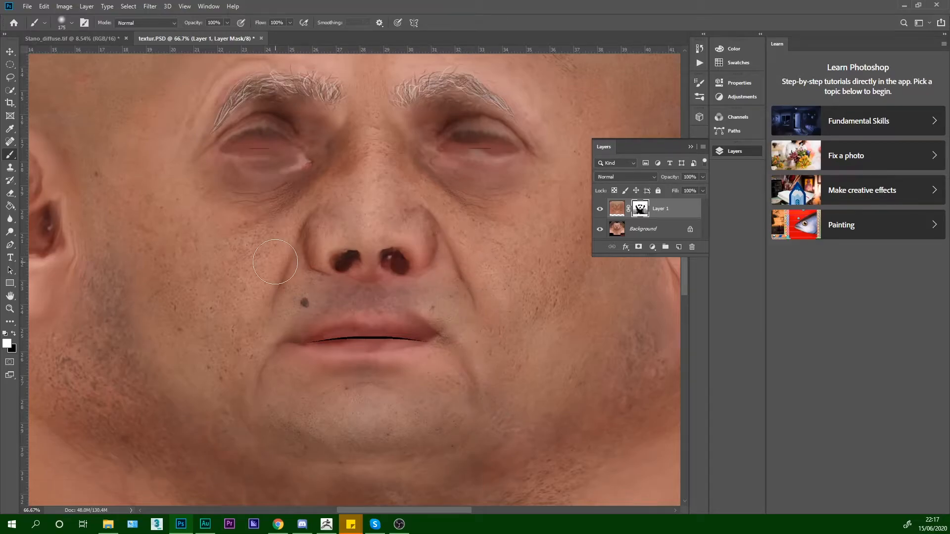
pyautogui.hotkey('ctrl', '-')
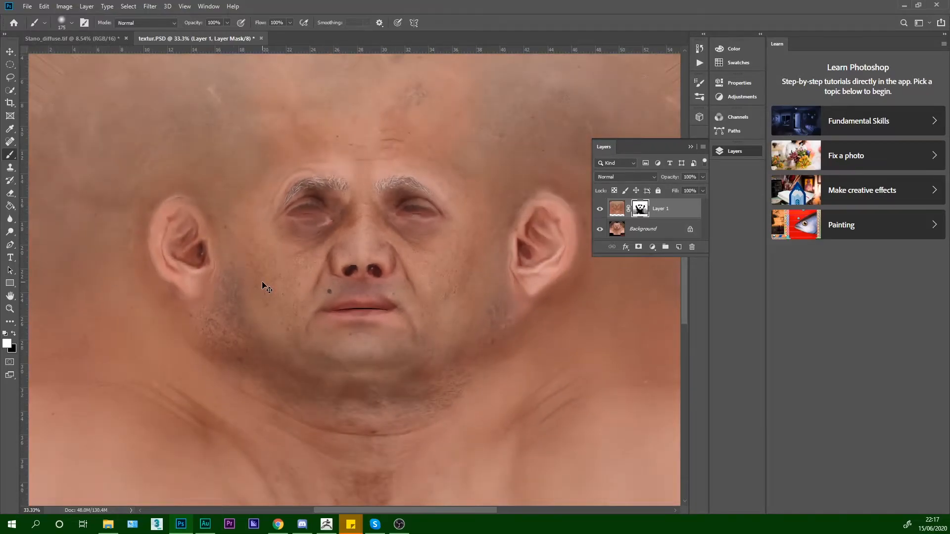
pyautogui.moveTo(481, 270)
pyautogui.mouseDown()
pyautogui.moveTo(504, 355)
pyautogui.moveTo(491, 322)
pyautogui.mouseUp()
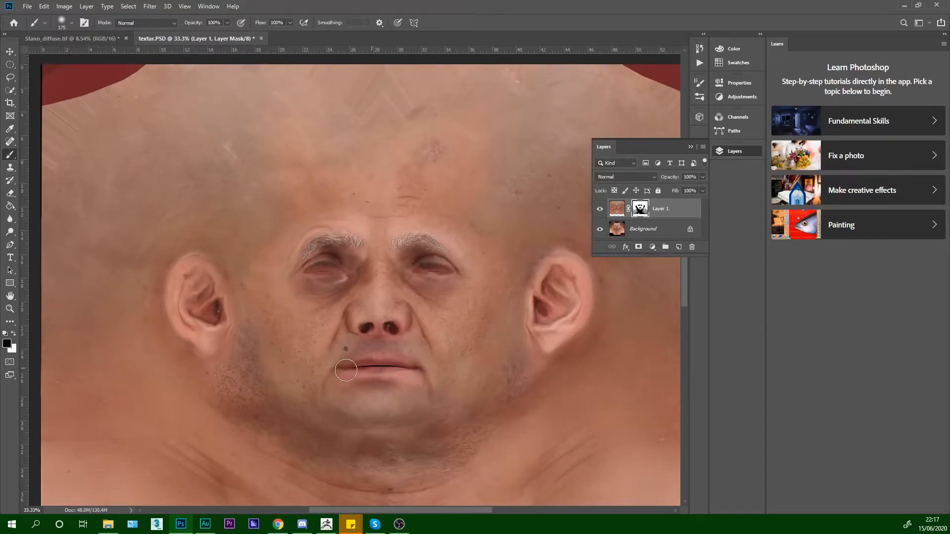
pyautogui.scroll(2, 169, 229)
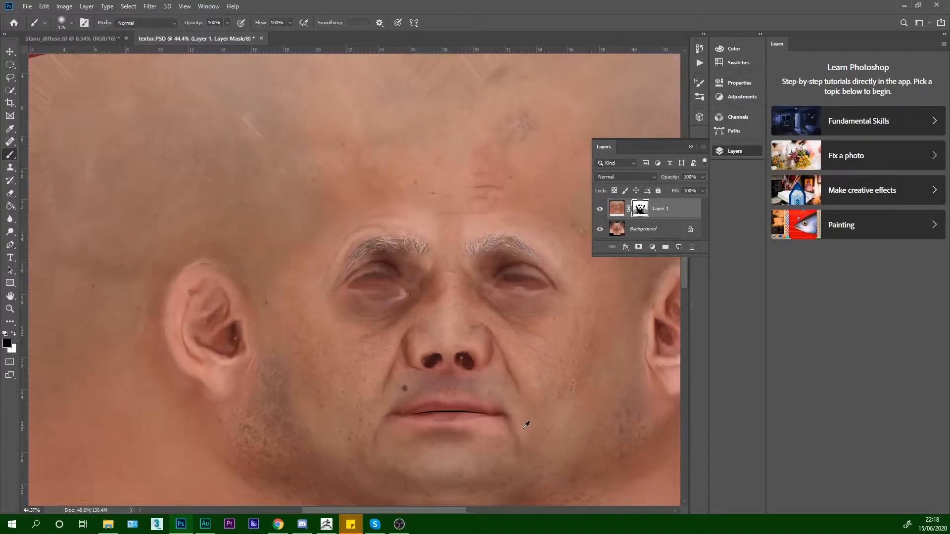
pyautogui.scroll(5, 500, 488)
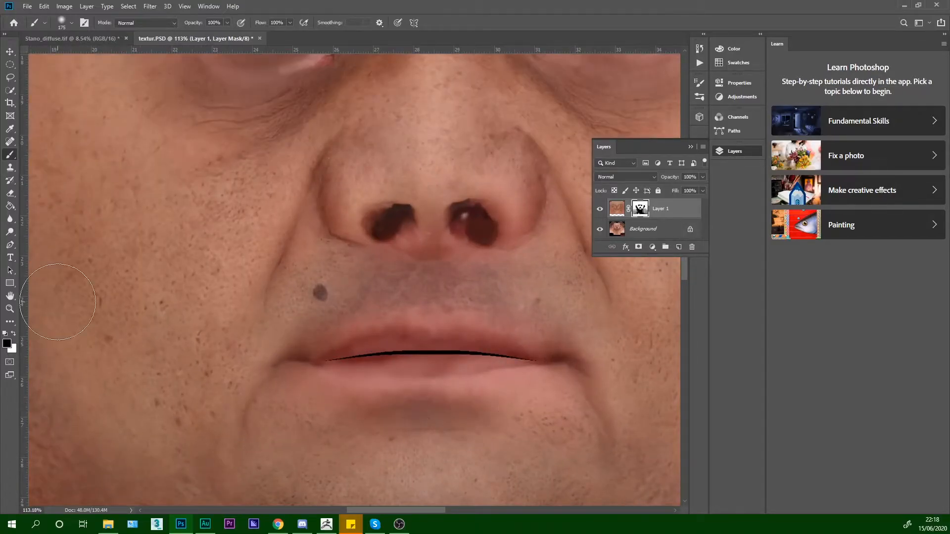
# - Restore Layer 1's skin over the lower lip in white, undoing the 100 px brush stroke across the upper lip
pyautogui.moveTo(355, 372); pyautogui.dragTo(543, 358)
pyautogui.hotkey('ctrl', 'z')
pyautogui.moveTo(323, 333)
pyautogui.mouseDown()
pyautogui.moveTo(384, 329)
pyautogui.moveTo(332, 335)
pyautogui.moveTo(376, 354)
pyautogui.moveTo(531, 362)
pyautogui.mouseUp()
pyautogui.hotkey('ctrl', 'z')
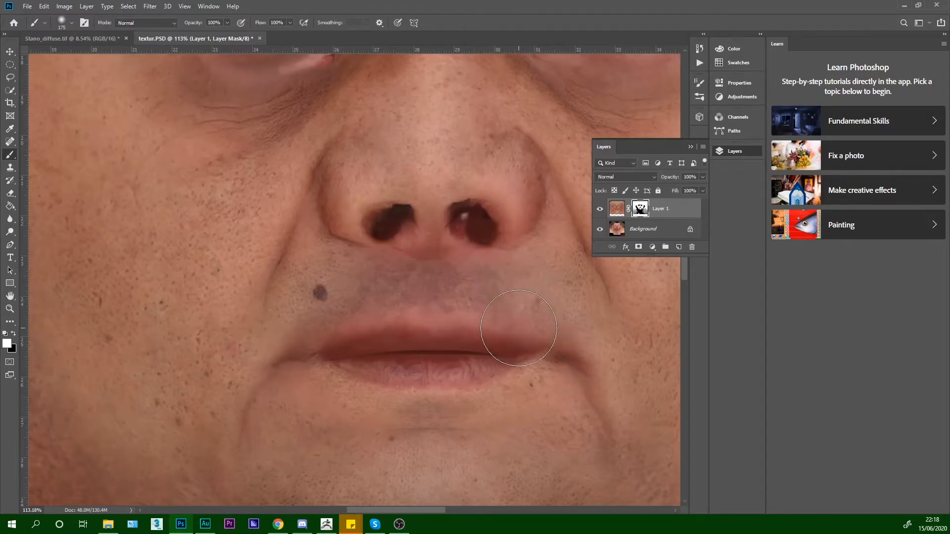
pyautogui.moveTo(381, 333)
pyautogui.mouseDown()
pyautogui.moveTo(363, 329)
pyautogui.moveTo(384, 314)
pyautogui.moveTo(561, 309)
pyautogui.mouseUp()
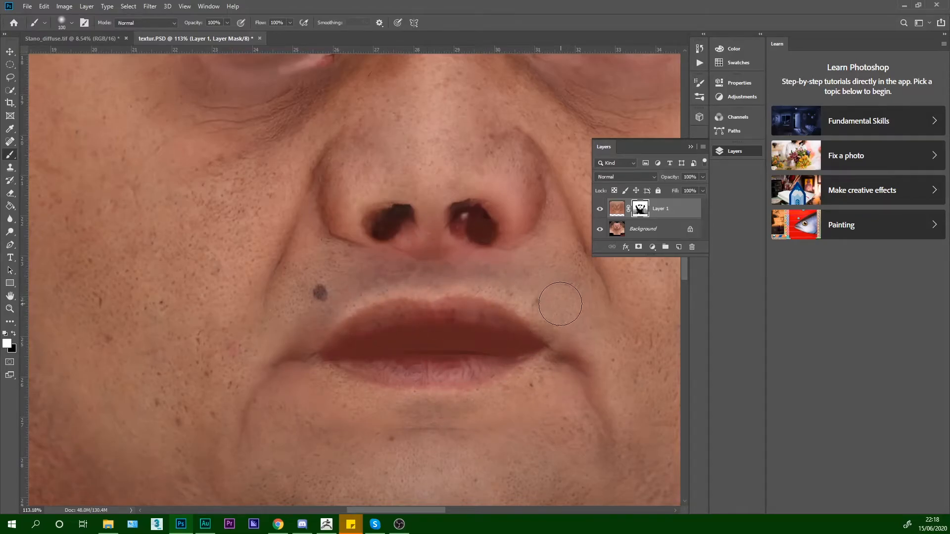
pyautogui.hotkey('ctrl', 'z')
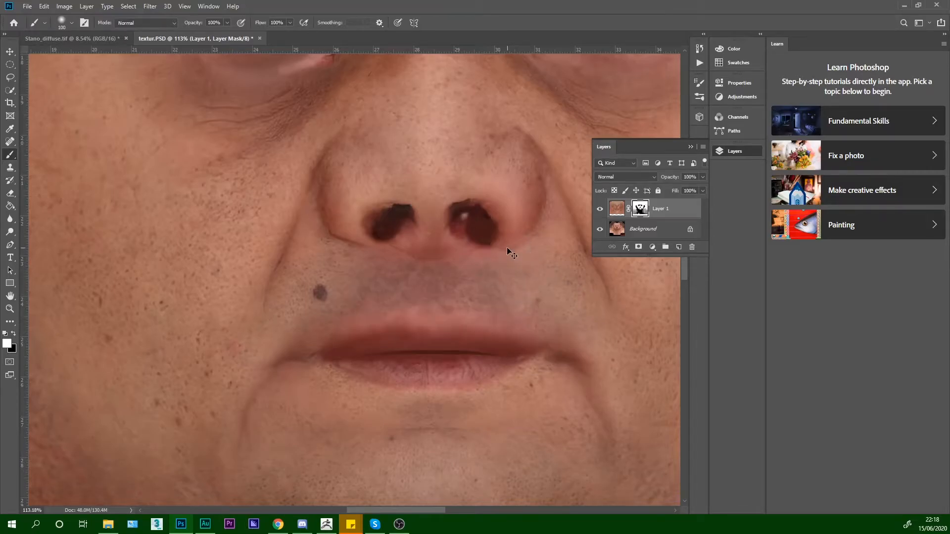
# - Try to hide Layer 1's skin under the left-hand eye with the 100 px black brush
pyautogui.hotkey('ctrl', '-')
pyautogui.hotkey('ctrl', '-')
pyautogui.hotkey('ctrl', '-')
pyautogui.hotkey('ctrl', '-')
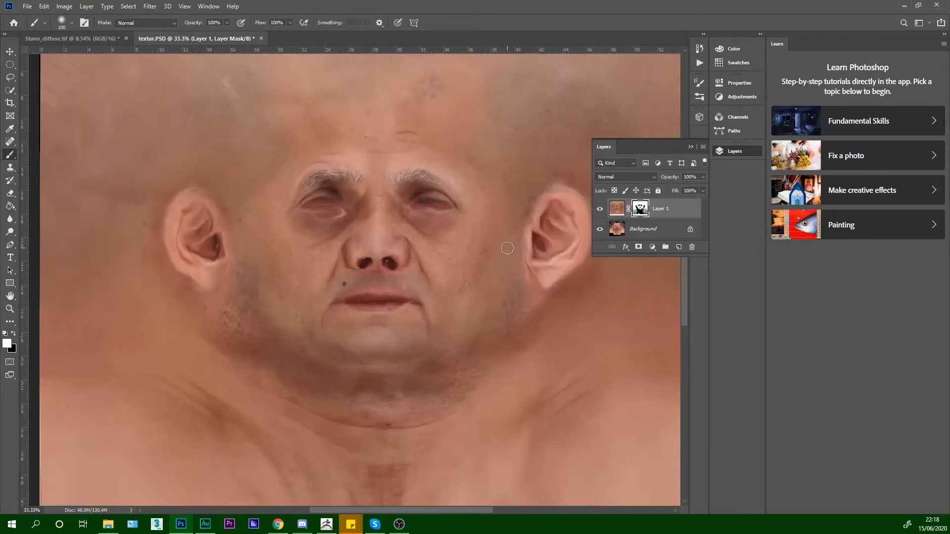
pyautogui.moveTo(507, 248); pyautogui.dragTo(525, 380)
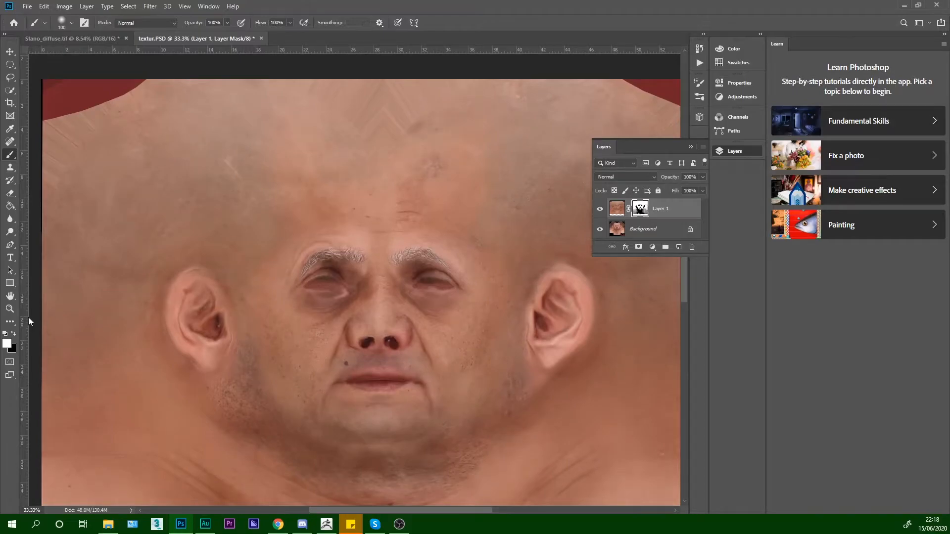
pyautogui.moveTo(316, 305)
pyautogui.mouseDown()
pyautogui.moveTo(302, 301)
pyautogui.moveTo(333, 308)
pyautogui.moveTo(318, 303)
pyautogui.moveTo(342, 293)
pyautogui.mouseUp()
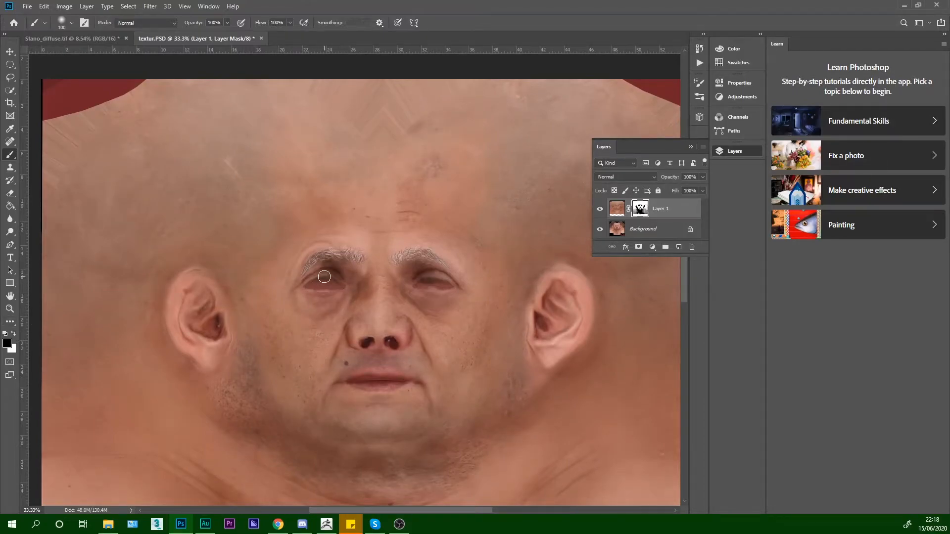
pyautogui.scroll(4, 339, 290)
pyautogui.hotkey('ctrl', 'z')
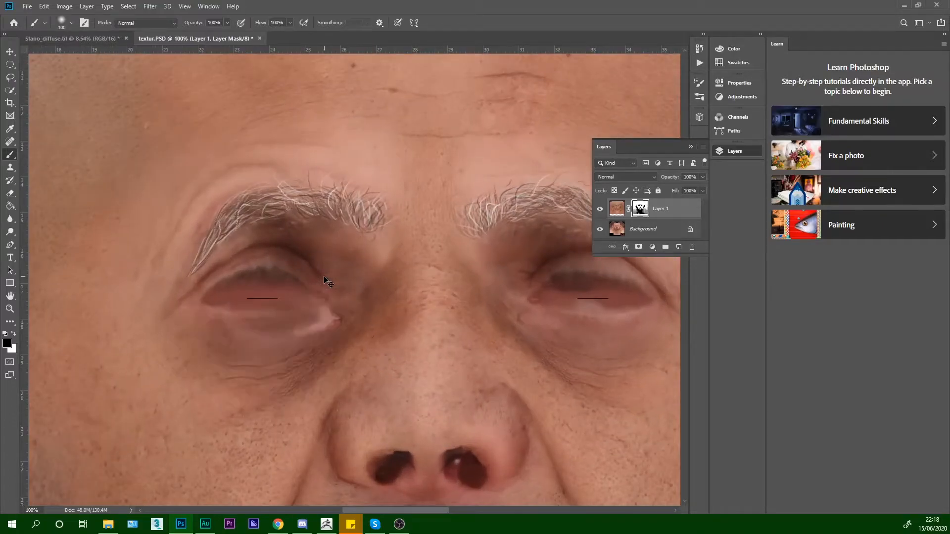
# - Touch up the mask under the left-hand eye with white, and mask out Layer 1's eye bag with the 100 px black brush
pyautogui.click(14, 334)
pyautogui.moveTo(295, 333)
pyautogui.mouseDown()
pyautogui.moveTo(304, 368)
pyautogui.moveTo(288, 321)
pyautogui.moveTo(263, 359)
pyautogui.moveTo(214, 299)
pyautogui.moveTo(220, 322)
pyautogui.mouseUp()
pyautogui.moveTo(533, 363); pyautogui.dragTo(469, 374)
pyautogui.moveTo(240, 317)
pyautogui.mouseDown()
pyautogui.moveTo(155, 371)
pyautogui.moveTo(246, 364)
pyautogui.mouseUp()
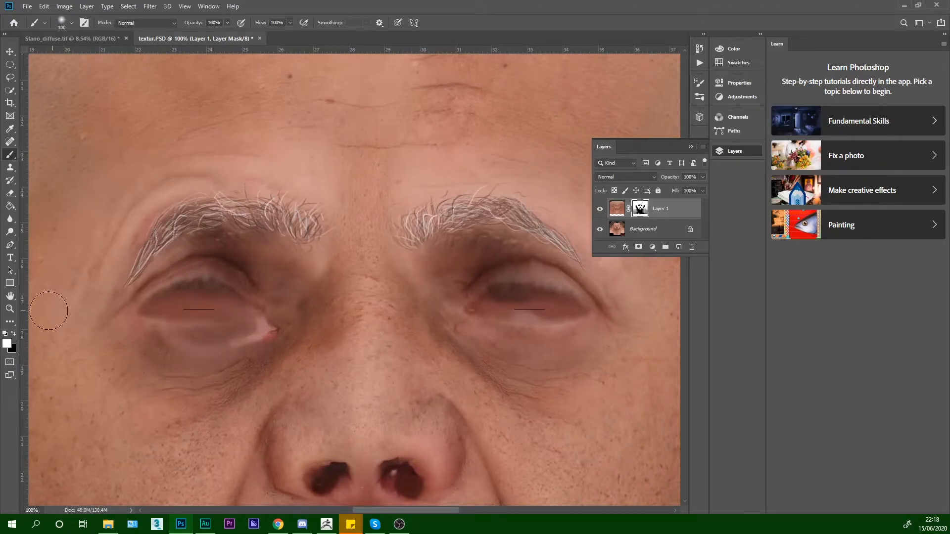
pyautogui.click(14, 334)
pyautogui.moveTo(128, 334)
pyautogui.mouseDown()
pyautogui.moveTo(258, 325)
pyautogui.moveTo(181, 340)
pyautogui.moveTo(249, 321)
pyautogui.mouseUp()
pyautogui.moveTo(162, 340)
pyautogui.mouseDown()
pyautogui.moveTo(214, 347)
pyautogui.moveTo(144, 342)
pyautogui.moveTo(176, 357)
pyautogui.moveTo(221, 341)
pyautogui.moveTo(249, 364)
pyautogui.moveTo(282, 330)
pyautogui.mouseUp()
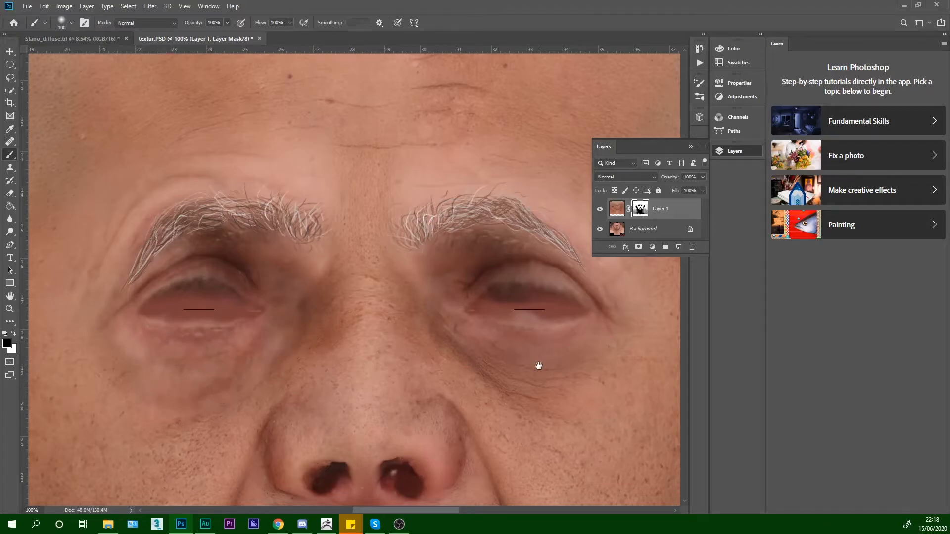
# - Try to hide Layer 1's skin under the right-hand eye with the 100 px black brush
pyautogui.moveTo(554, 385); pyautogui.dragTo(483, 395)
pyautogui.moveTo(376, 343)
pyautogui.mouseDown()
pyautogui.moveTo(426, 384)
pyautogui.moveTo(459, 372)
pyautogui.mouseUp()
pyautogui.hotkey('ctrl', 'z')
pyautogui.moveTo(384, 333); pyautogui.dragTo(475, 399)
pyautogui.moveTo(399, 356); pyautogui.dragTo(484, 377)
pyautogui.hotkey('ctrl', 'z')
pyautogui.hotkey('ctrl', 'z')
pyautogui.moveTo(404, 341)
pyautogui.mouseDown()
pyautogui.moveTo(465, 364)
pyautogui.moveTo(445, 349)
pyautogui.moveTo(517, 356)
pyautogui.moveTo(493, 353)
pyautogui.mouseUp()
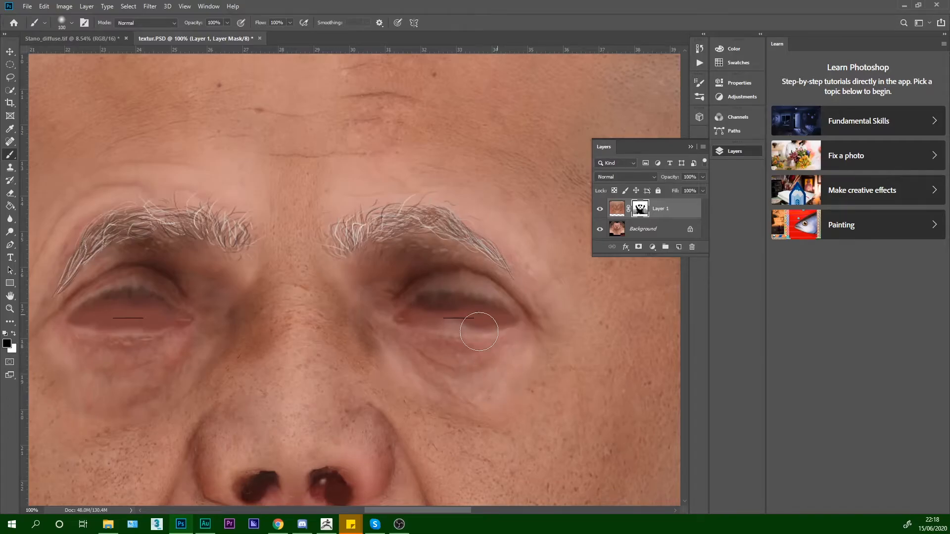
# - Try to mask out Layer 1's skin around the inner corners of both eyes in black, undoing the strokes
pyautogui.moveTo(389, 297)
pyautogui.mouseDown()
pyautogui.moveTo(372, 345)
pyautogui.moveTo(439, 358)
pyautogui.mouseUp()
pyautogui.moveTo(383, 349); pyautogui.dragTo(376, 311)
pyautogui.moveTo(352, 279)
pyautogui.mouseDown()
pyautogui.moveTo(365, 290)
pyautogui.moveTo(356, 298)
pyautogui.mouseUp()
pyautogui.moveTo(209, 314); pyautogui.dragTo(267, 274)
pyautogui.hotkey('ctrl', 'z')
pyautogui.hotkey('ctrl', 'z')
pyautogui.hotkey('ctrl', 'z')
pyautogui.hotkey('ctrl', 'z')
# - Restore Layer 1's wrinkled skin under both eyes with the 100 px white brush
pyautogui.click(13, 334)
pyautogui.moveTo(389, 363)
pyautogui.mouseDown()
pyautogui.moveTo(468, 411)
pyautogui.moveTo(405, 371)
pyautogui.moveTo(487, 392)
pyautogui.mouseUp()
pyautogui.hotkey('ctrl', 'z')
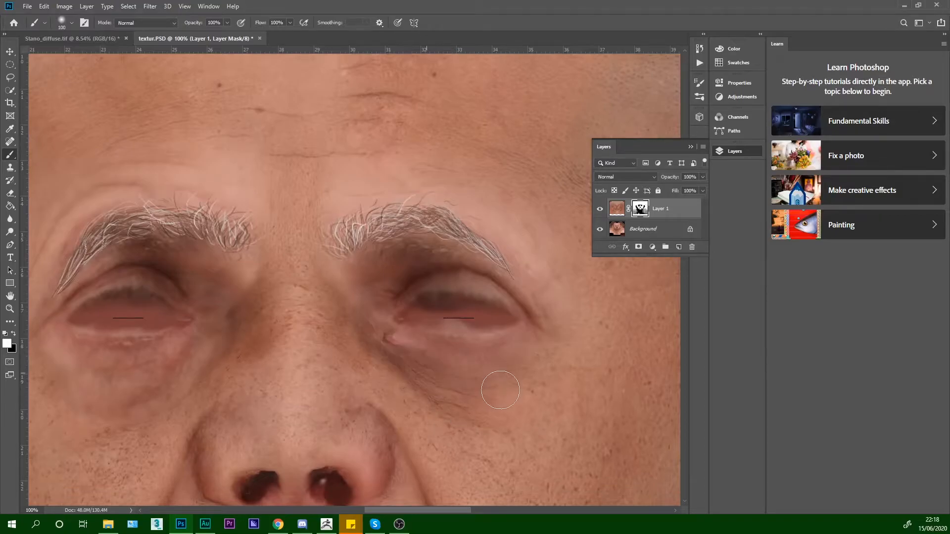
pyautogui.moveTo(117, 396); pyautogui.dragTo(146, 396)
pyautogui.moveTo(204, 360)
pyautogui.mouseDown()
pyautogui.moveTo(223, 325)
pyautogui.moveTo(242, 312)
pyautogui.mouseUp()
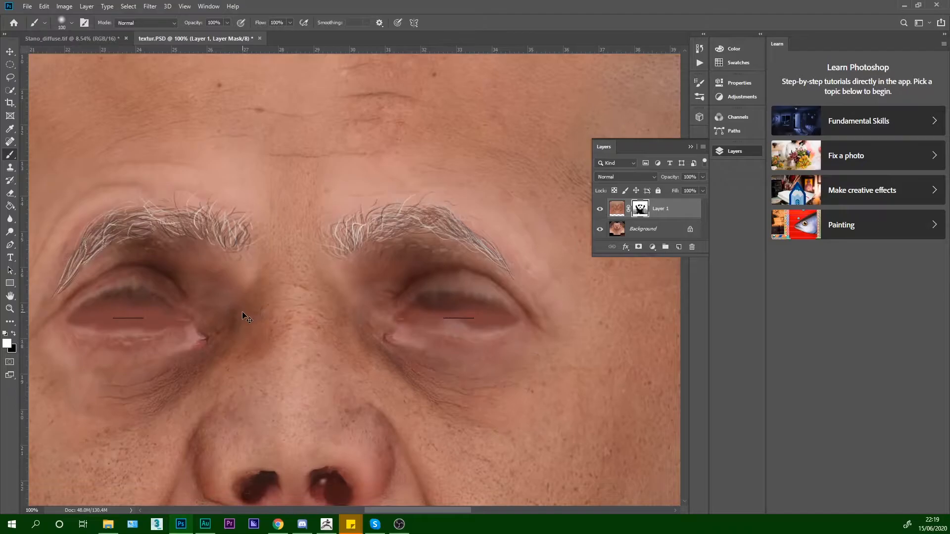
# - Mask out Layer 1's dark eye bags beneath both eyes with the 100 px black brush
pyautogui.hotkey('ctrl', '-')
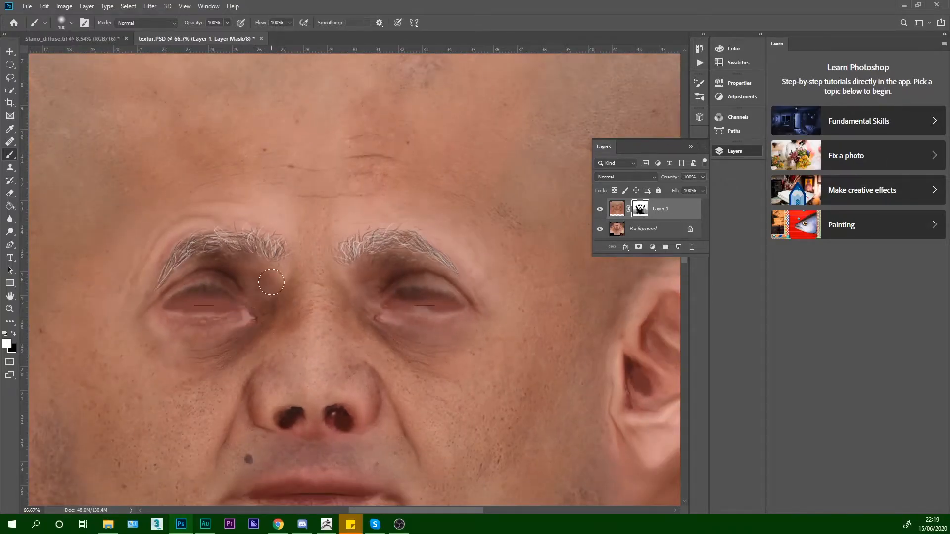
pyautogui.click(14, 334)
pyautogui.moveTo(229, 325)
pyautogui.mouseDown()
pyautogui.moveTo(262, 311)
pyautogui.moveTo(222, 326)
pyautogui.moveTo(254, 303)
pyautogui.moveTo(251, 281)
pyautogui.moveTo(261, 313)
pyautogui.moveTo(237, 338)
pyautogui.mouseUp()
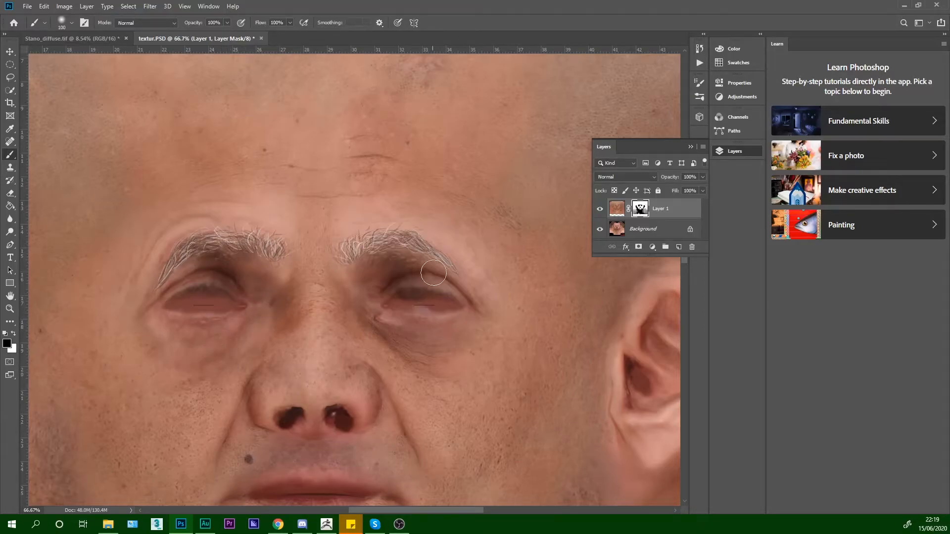
pyautogui.hotkey('ctrl', 'z')
pyautogui.moveTo(364, 313)
pyautogui.mouseDown()
pyautogui.moveTo(421, 356)
pyautogui.moveTo(400, 331)
pyautogui.moveTo(426, 352)
pyautogui.moveTo(438, 331)
pyautogui.moveTo(452, 360)
pyautogui.mouseUp()
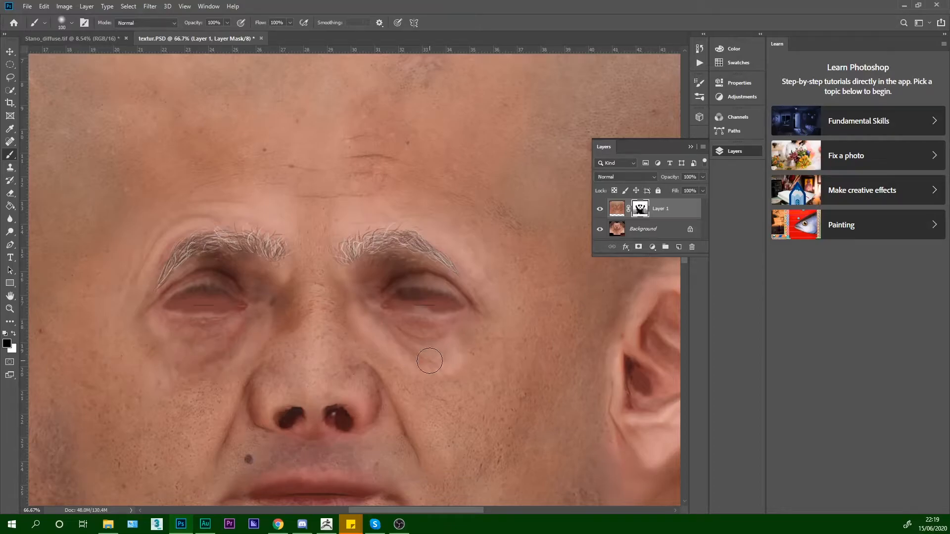
pyautogui.hotkey('ctrl', '-')
pyautogui.hotkey('ctrl', '-')
pyautogui.hotkey('ctrl', '-')
pyautogui.hotkey('ctrl', '+')
pyautogui.hotkey('ctrl', '+')
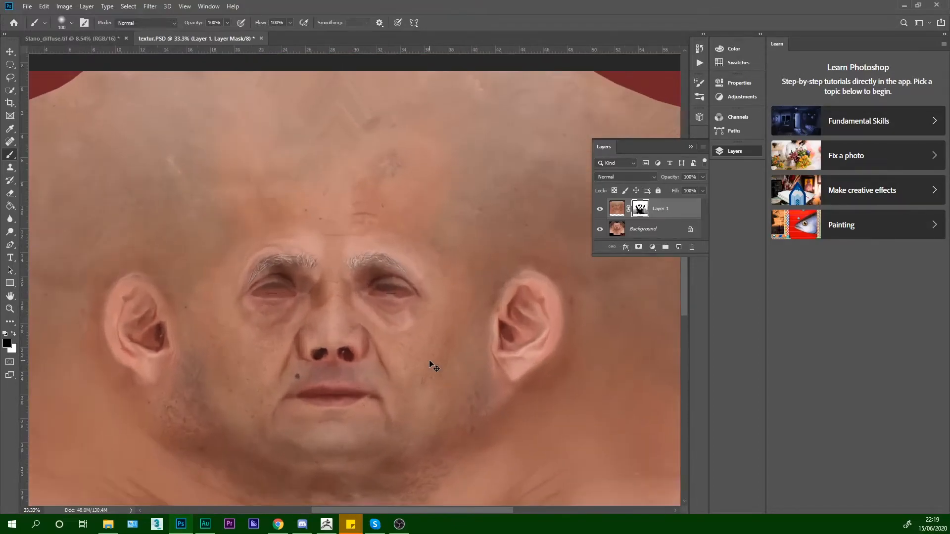
# - Add a Hue/Saturation adjustment layer above Layer 1 with hue +1 and saturation -16
pyautogui.click(621, 209)
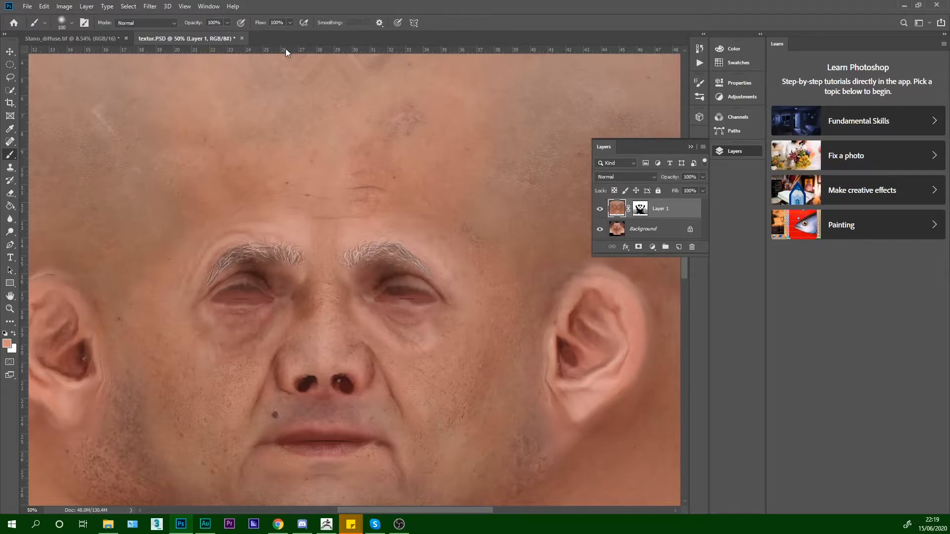
pyautogui.click(654, 247)
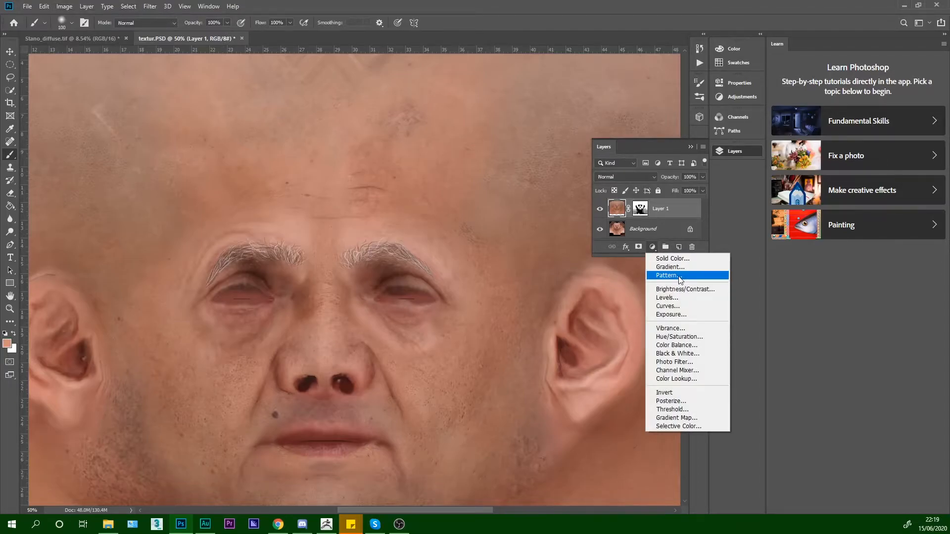
pyautogui.click(692, 338)
pyautogui.moveTo(652, 173); pyautogui.dragTo(648, 151)
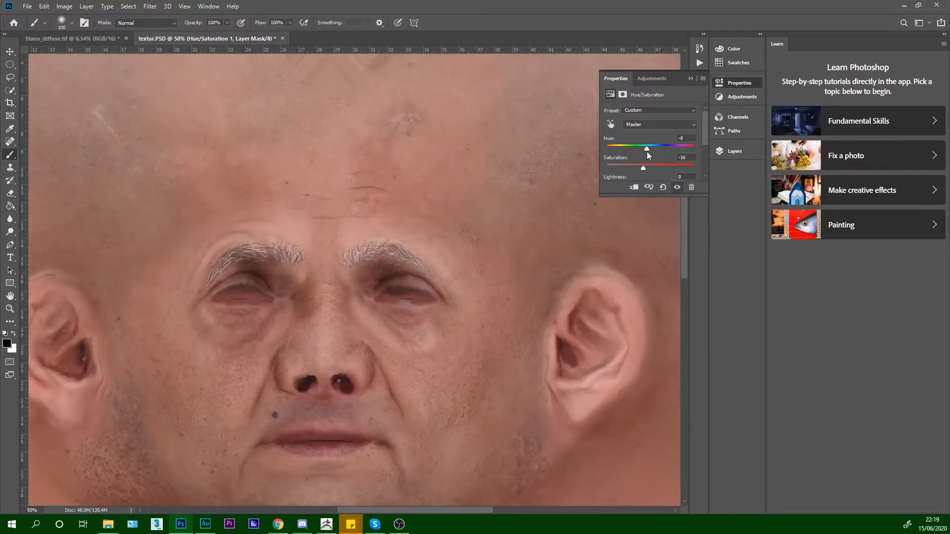
pyautogui.click(739, 83)
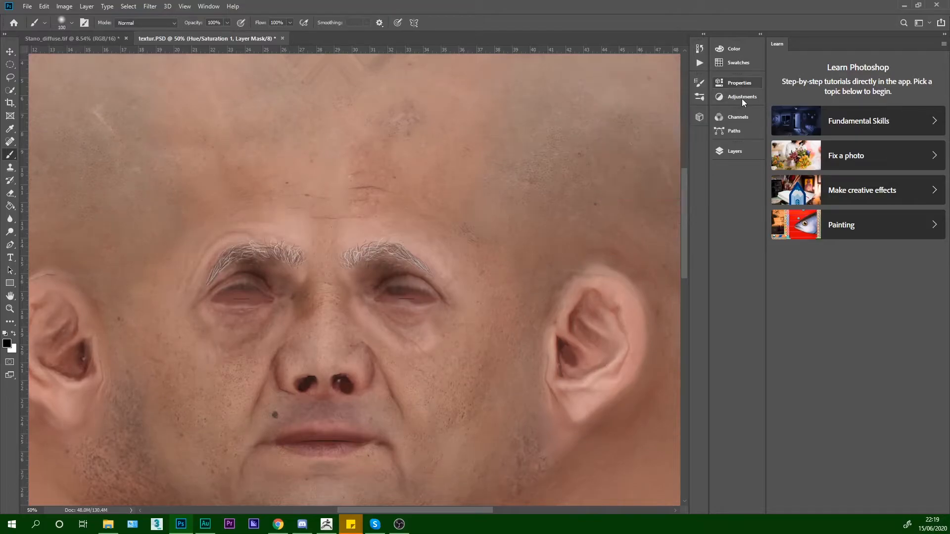
# - Clip the Hue/Saturation adjustment to Layer 1 so it leaves the Background untouched
pyautogui.click(734, 151)
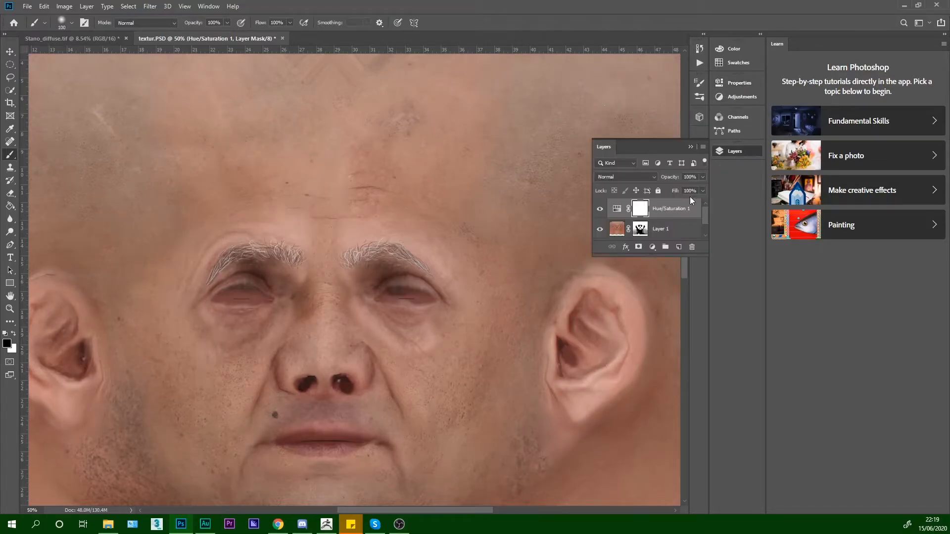
pyautogui.keyDown('alt'); pyautogui.click(675, 219); pyautogui.keyUp('alt')
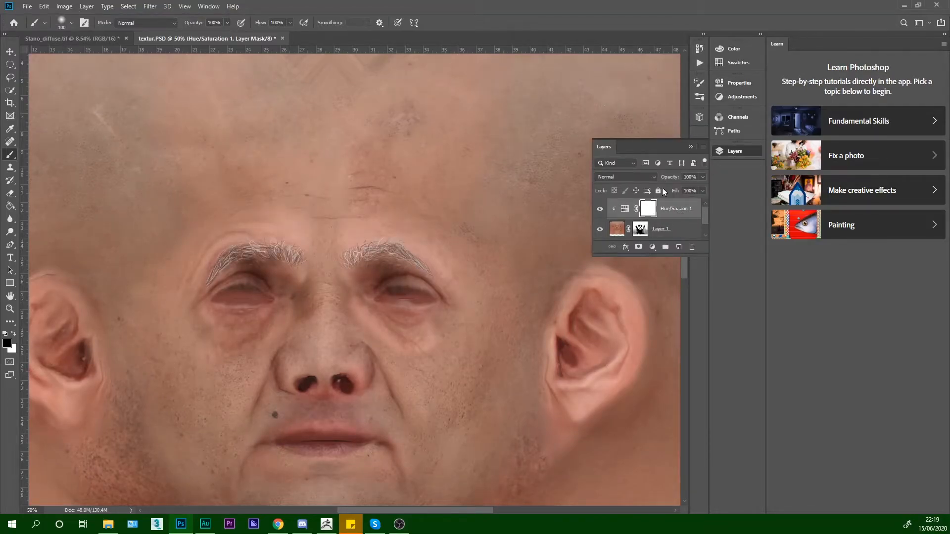
pyautogui.scroll(-1, 704, 218)
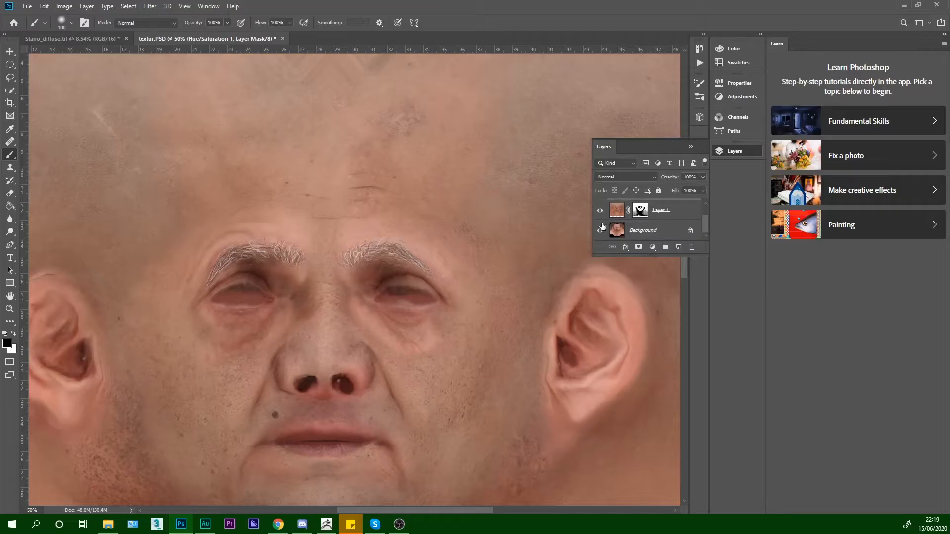
pyautogui.click(694, 213)
pyautogui.moveTo(705, 223); pyautogui.dragTo(705, 214)
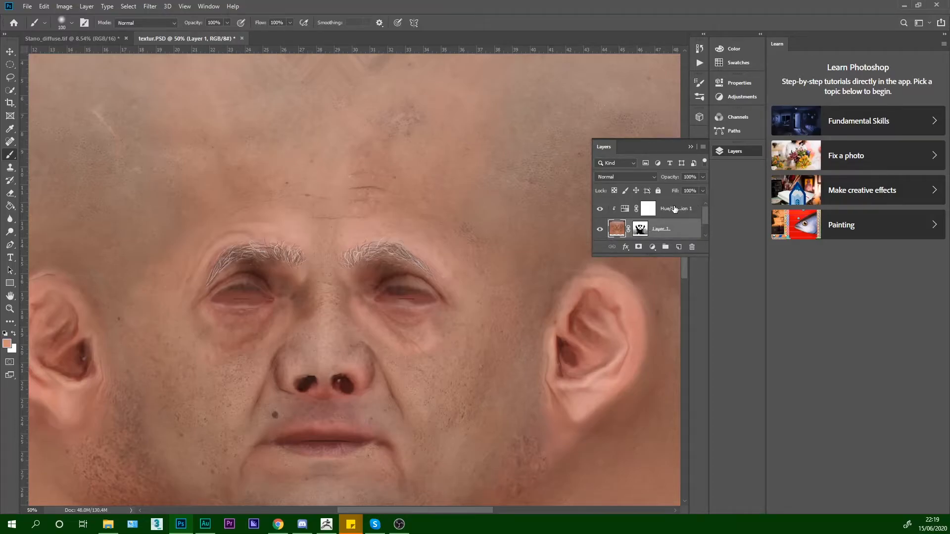
# - Set the clipped Hue/Saturation adjustment to hue -5 and saturation -7, toggling its visibility to compare the skin colour
pyautogui.click(676, 210)
pyautogui.click(733, 83)
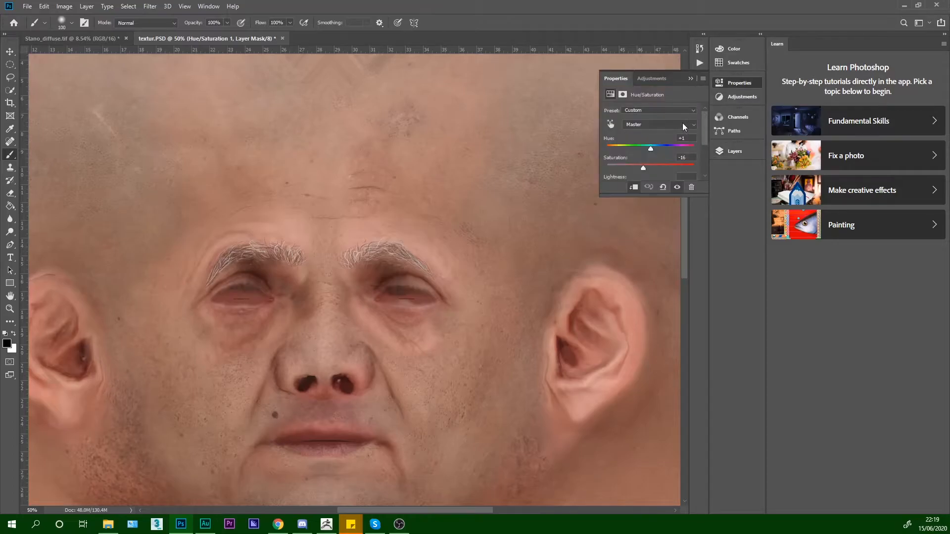
pyautogui.moveTo(644, 168); pyautogui.dragTo(637, 168)
pyautogui.moveTo(646, 168); pyautogui.dragTo(648, 149)
pyautogui.scroll(6, 503, 265)
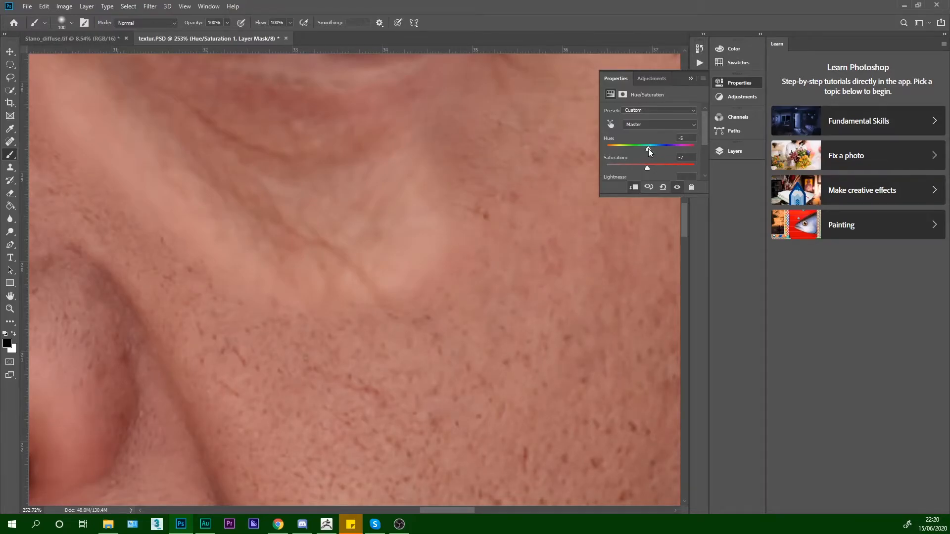
pyautogui.scroll(-6, 384, 302)
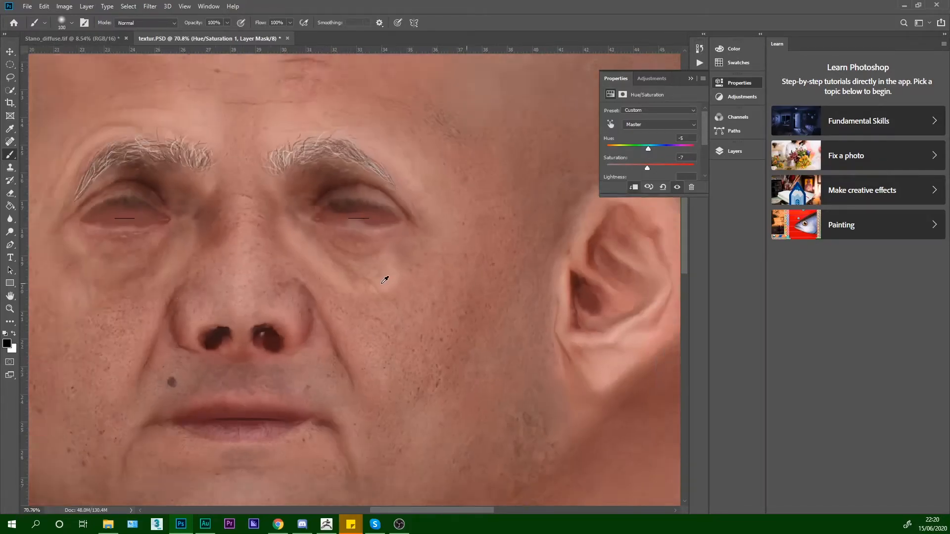
pyautogui.scroll(1, 332, 262)
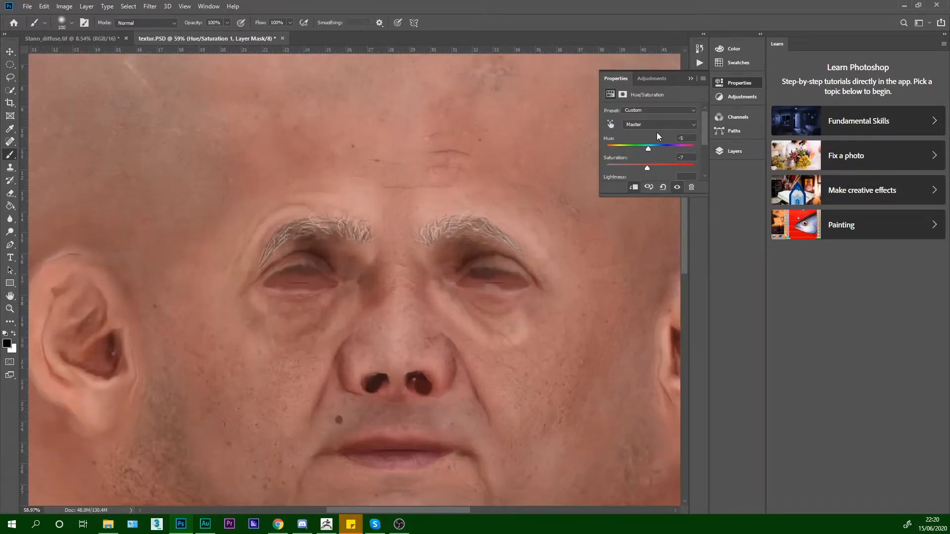
pyautogui.click(737, 83)
pyautogui.click(737, 151)
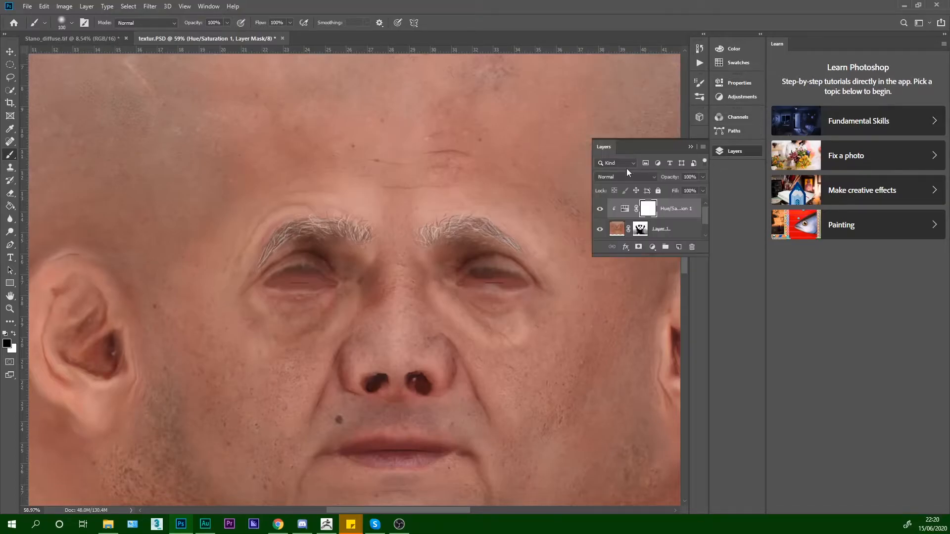
pyautogui.click(603, 211)
pyautogui.click(603, 212)
pyautogui.click(652, 248)
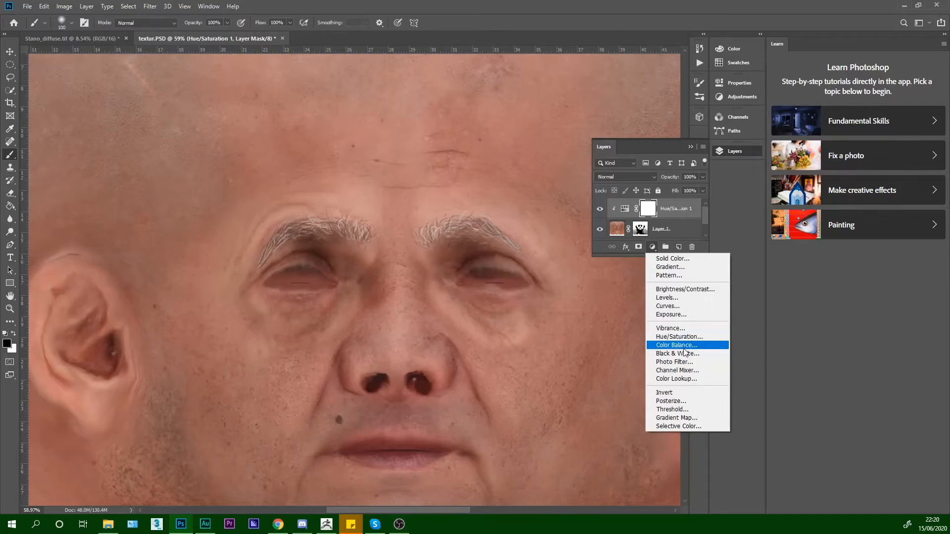
pyautogui.click(678, 401)
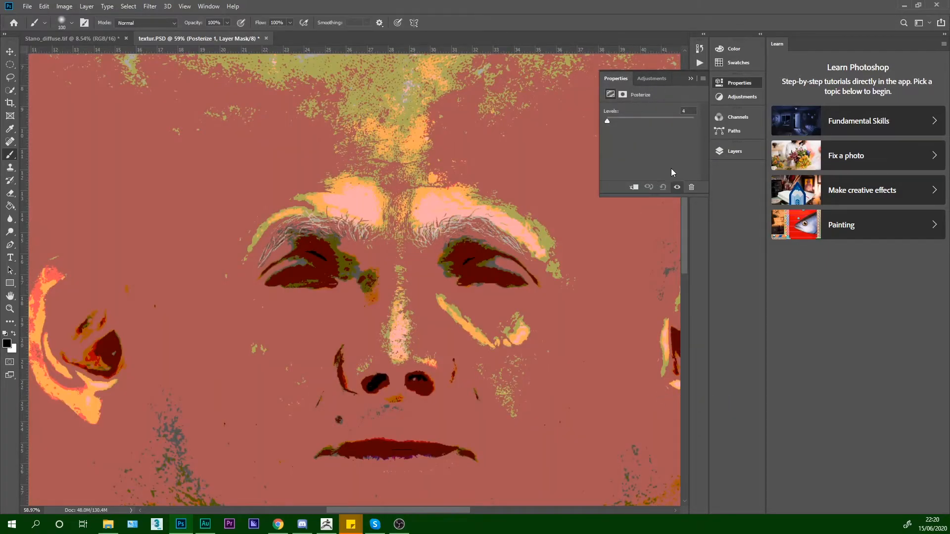
pyautogui.hotkey('ctrl', 'z')
pyautogui.click(739, 153)
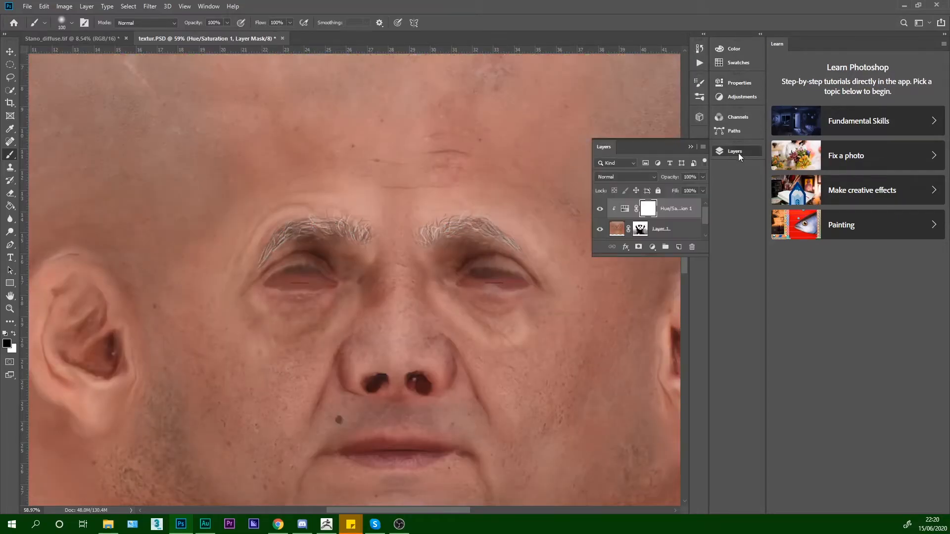
# - Add a Vibrance adjustment layer directly above Layer 1, beneath the Hue/Saturation adjustment
pyautogui.keyDown('shift'); pyautogui.click(617, 231); pyautogui.keyUp('shift')
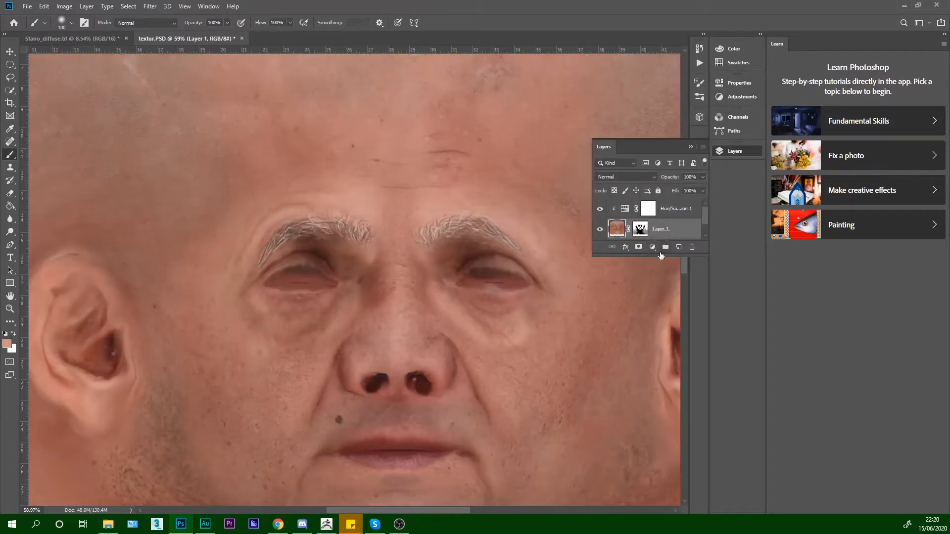
pyautogui.hotkey('ctrl', 'g')
pyautogui.hotkey('ctrl', 'z')
pyautogui.click(653, 247)
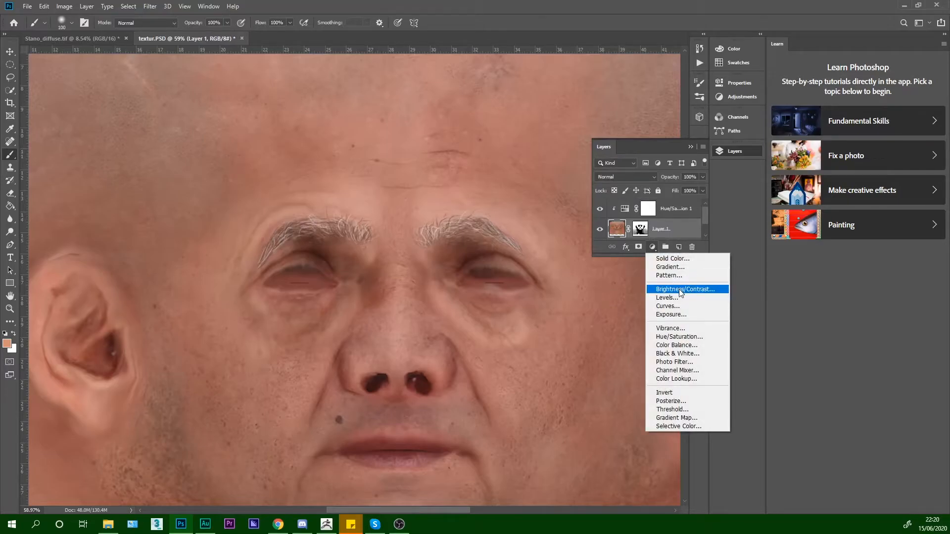
pyautogui.click(685, 329)
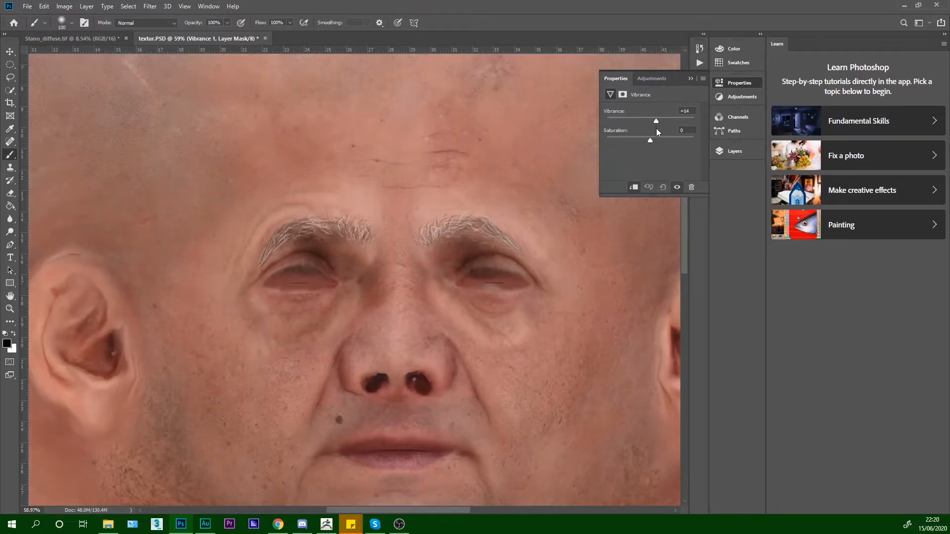
# - Set the clipped Vibrance adjustment to vibrance -11 and saturation -2, checking the skin tone across the face and neck
pyautogui.moveTo(648, 132); pyautogui.dragTo(644, 148)
pyautogui.moveTo(650, 124)
pyautogui.mouseDown()
pyautogui.moveTo(634, 126)
pyautogui.moveTo(653, 124)
pyautogui.mouseUp()
pyautogui.moveTo(644, 125); pyautogui.dragTo(646, 125)
pyautogui.scroll(-5, 271, 292)
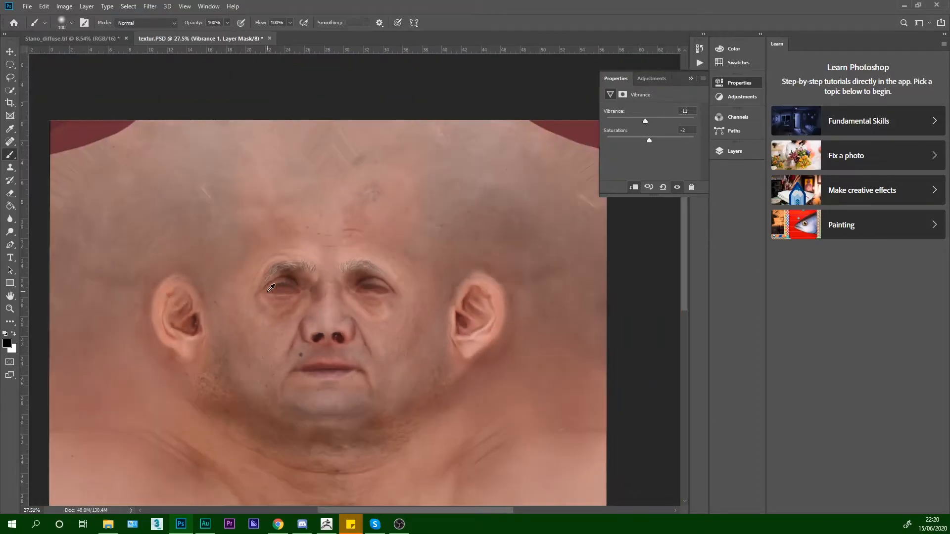
pyautogui.scroll(-2, 267, 291)
pyautogui.scroll(6, 301, 282)
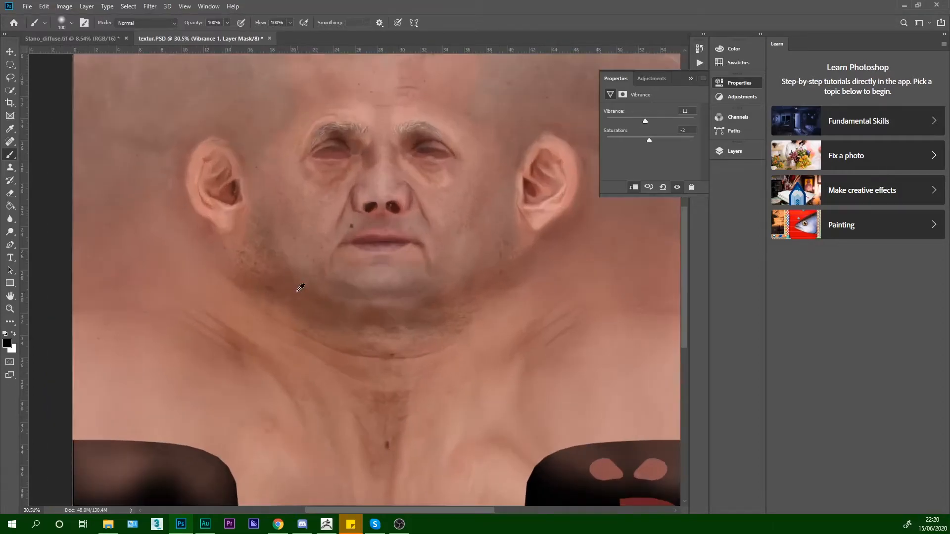
pyautogui.moveTo(357, 246); pyautogui.dragTo(344, 400)
pyautogui.scroll(3, 344, 276)
pyautogui.scroll(3, 479, 251)
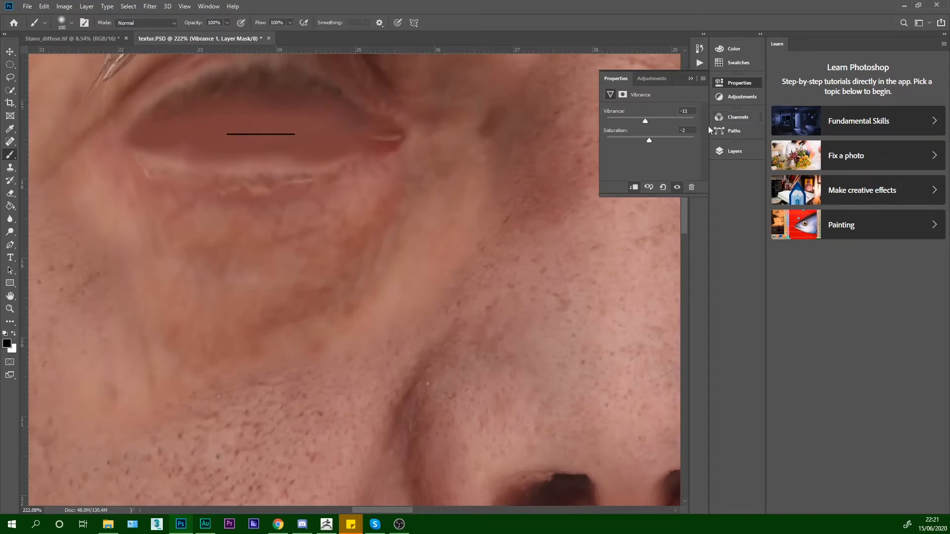
# - Add a Color Balance adjustment layer directly above Layer 1, beneath the Vibrance adjustment
pyautogui.click(738, 80)
pyautogui.click(726, 154)
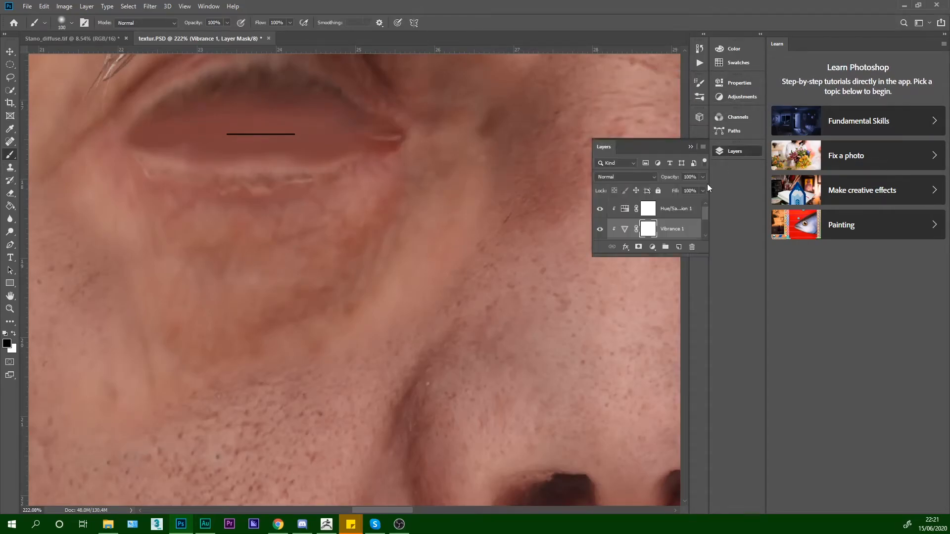
pyautogui.scroll(-1, 670, 227)
pyautogui.click(664, 236)
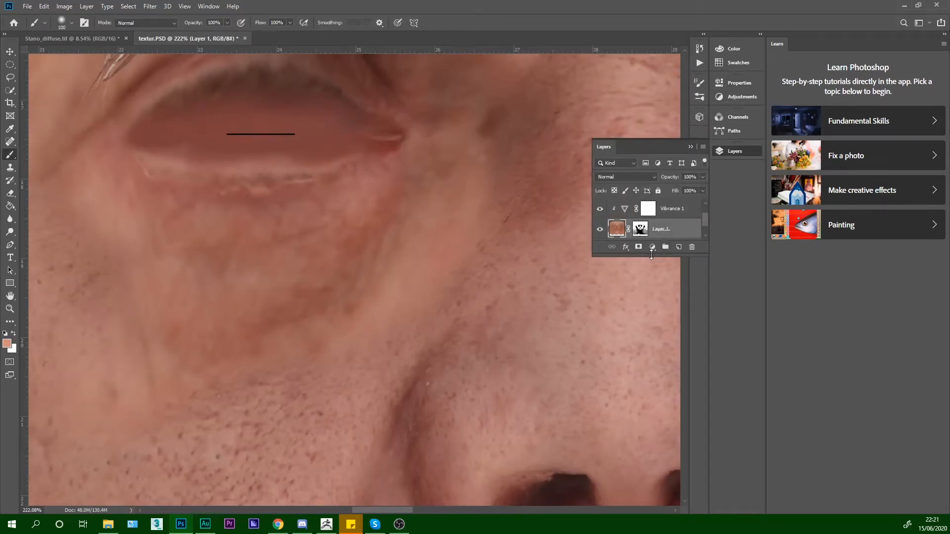
pyautogui.click(652, 247)
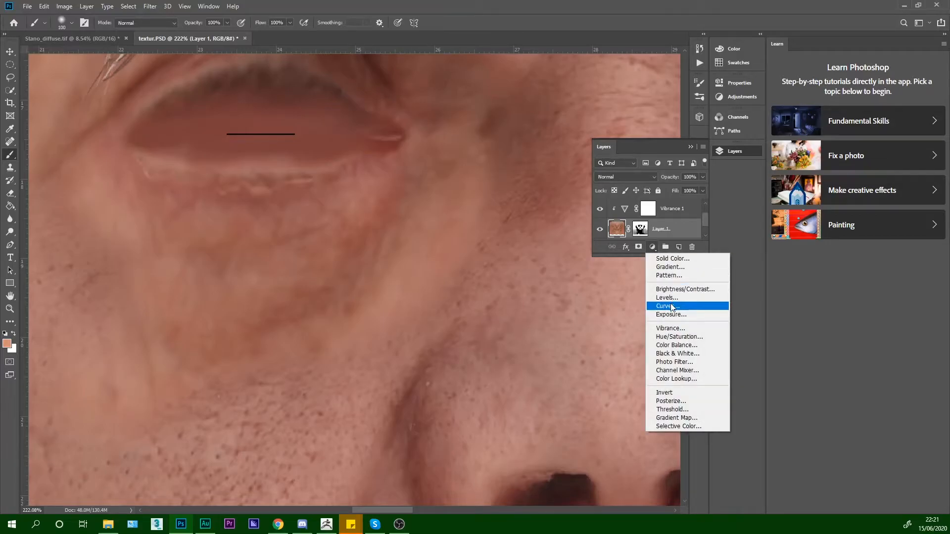
pyautogui.click(690, 345)
# - Set the Color Balance midtones to cyan-red -2, magenta-green -7 and yellow-blue -14, comparing the skin around the eyes
pyautogui.moveTo(640, 135); pyautogui.dragTo(629, 167)
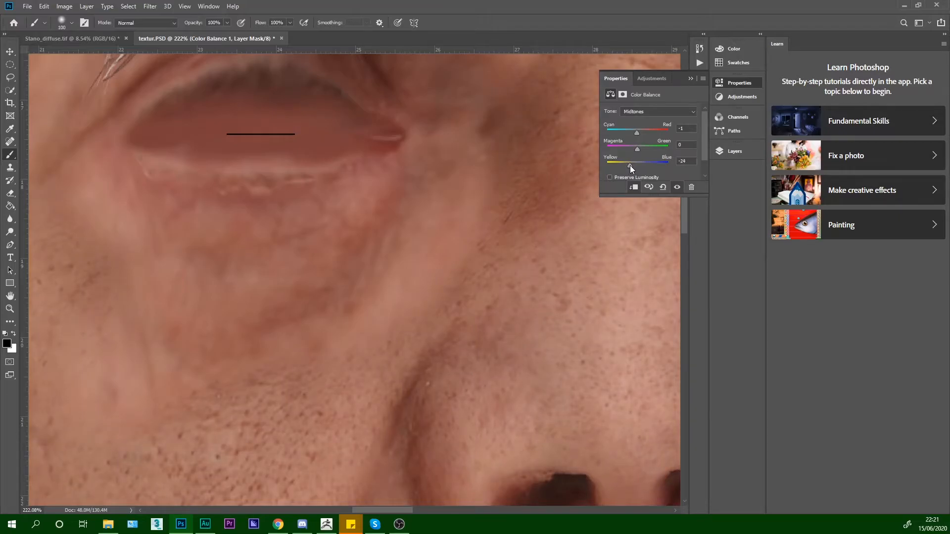
pyautogui.moveTo(633, 165); pyautogui.dragTo(634, 165)
pyautogui.scroll(-8, 171, 346)
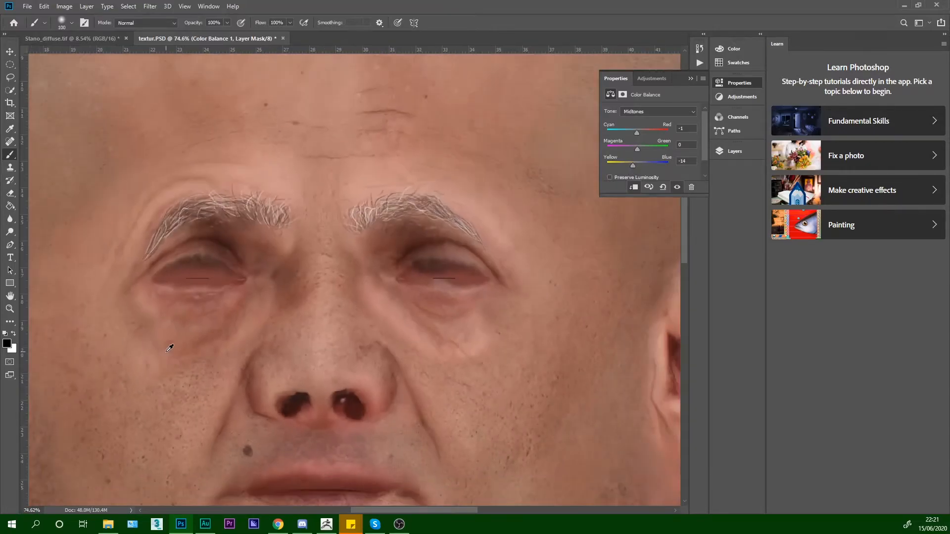
pyautogui.scroll(6, 362, 341)
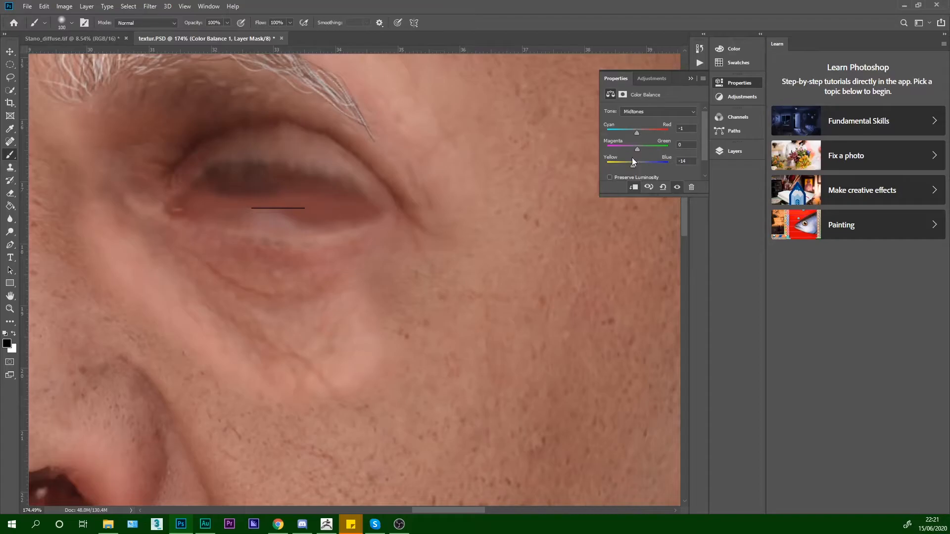
pyautogui.moveTo(637, 165); pyautogui.dragTo(642, 165)
pyautogui.moveTo(638, 148); pyautogui.dragTo(633, 148)
pyautogui.moveTo(633, 133)
pyautogui.mouseDown()
pyautogui.moveTo(652, 138)
pyautogui.moveTo(637, 141)
pyautogui.mouseUp()
pyautogui.scroll(-6, 241, 203)
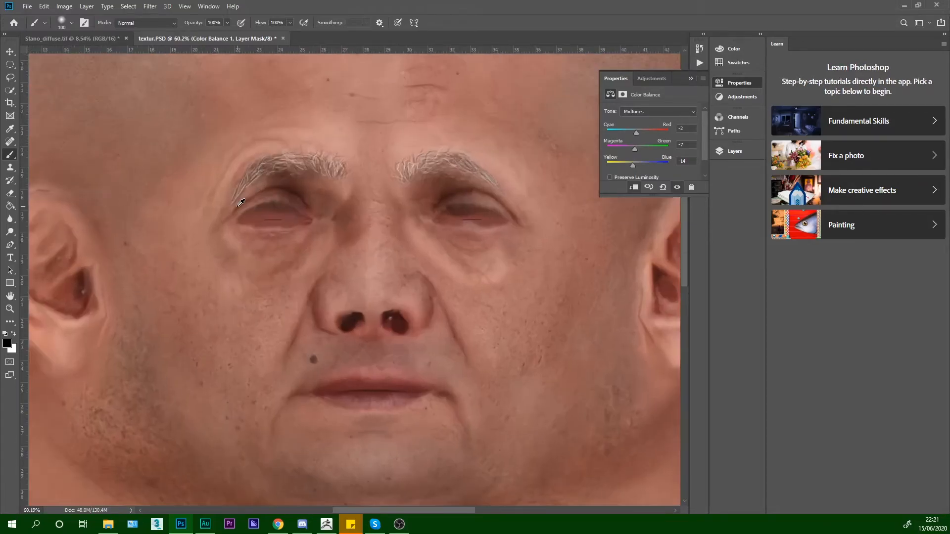
pyautogui.scroll(3, 241, 203)
pyautogui.moveTo(379, 195); pyautogui.dragTo(396, 310)
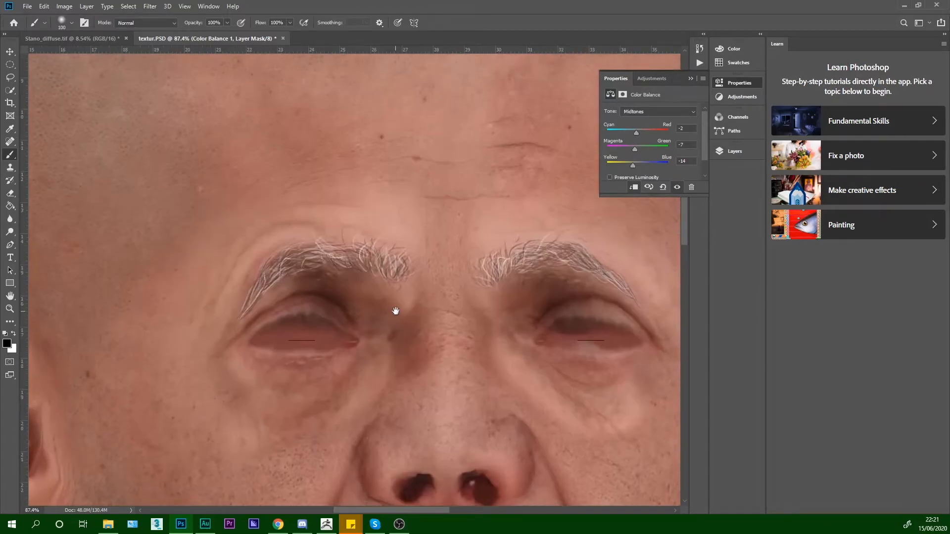
# - Add a Brightness/Contrast adjustment layer directly above Layer 1, beneath the Color Balance adjustment
pyautogui.click(735, 83)
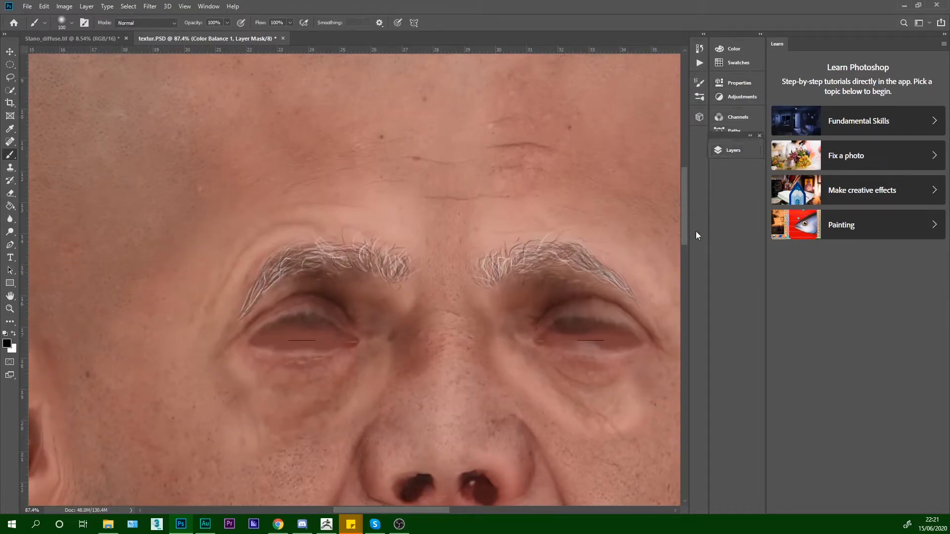
pyautogui.click(735, 152)
pyautogui.scroll(-1, 662, 228)
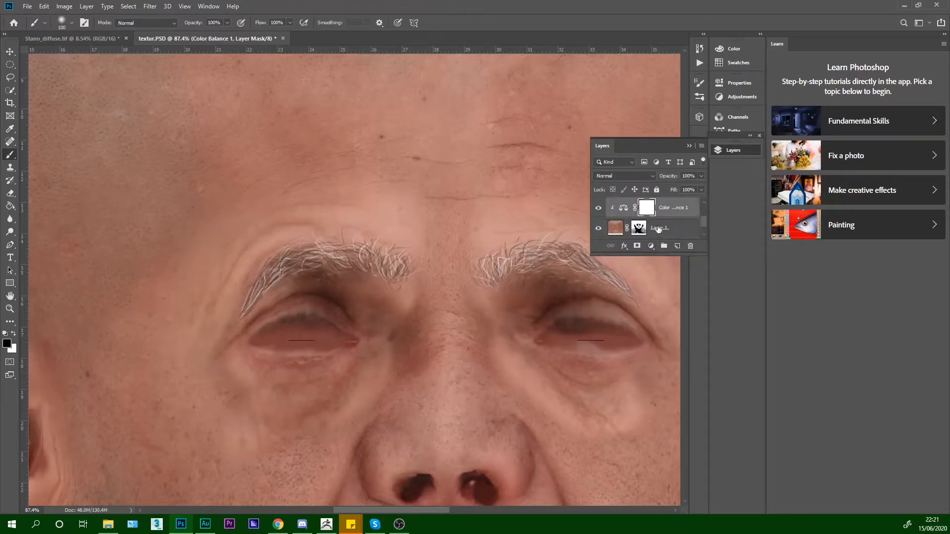
pyautogui.click(663, 228)
pyautogui.click(652, 246)
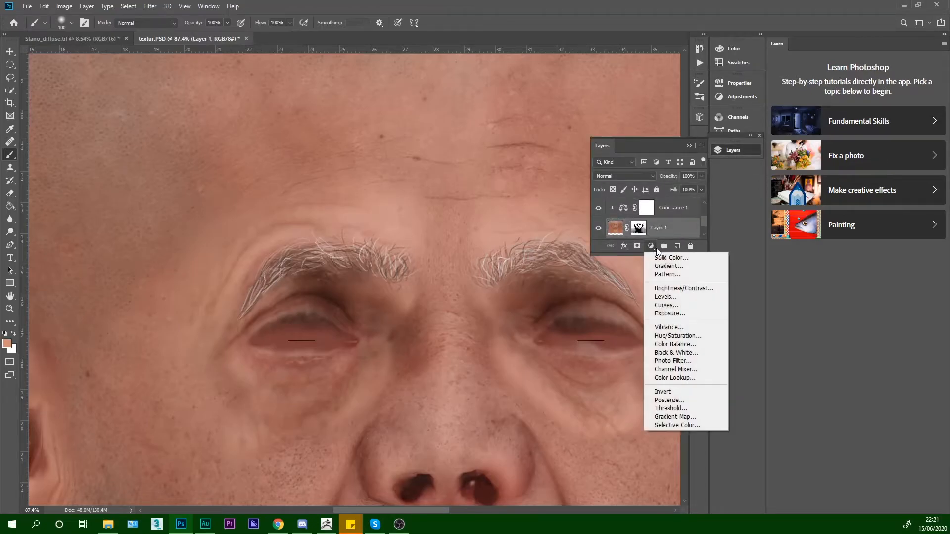
pyautogui.click(681, 288)
# - Set the clipped Brightness/Contrast adjustment to brightness 38 and contrast 16, checking the effect on the face
pyautogui.moveTo(657, 140); pyautogui.dragTo(659, 146)
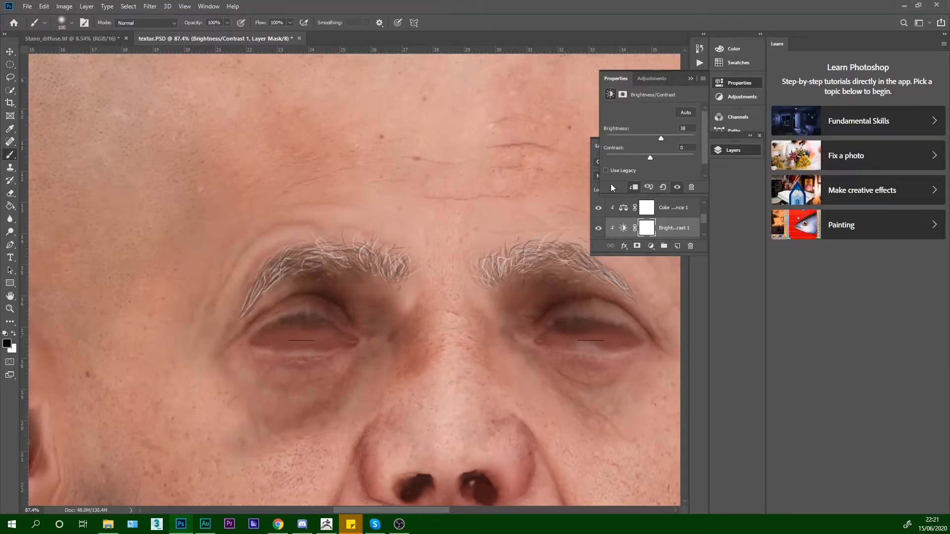
pyautogui.scroll(-5, 448, 309)
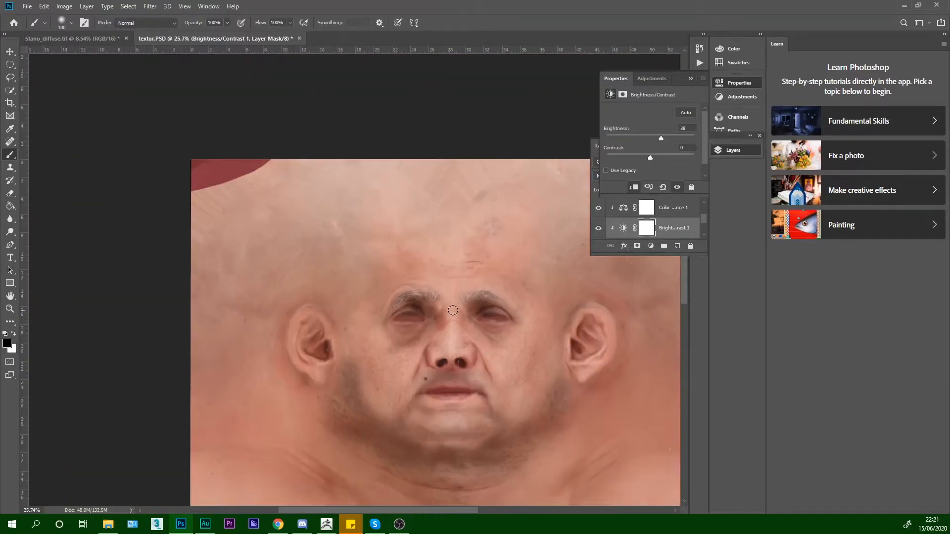
pyautogui.scroll(2, 448, 309)
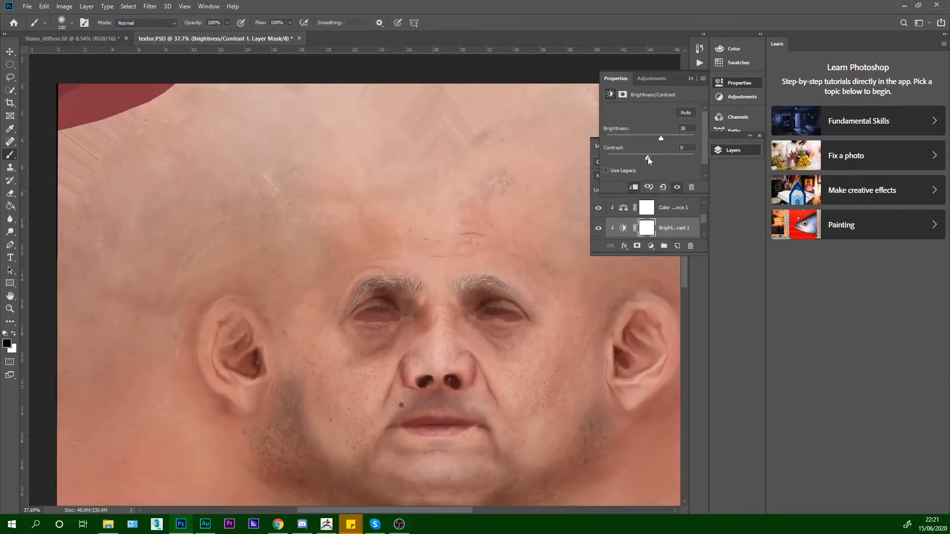
pyautogui.moveTo(643, 158); pyautogui.dragTo(658, 168)
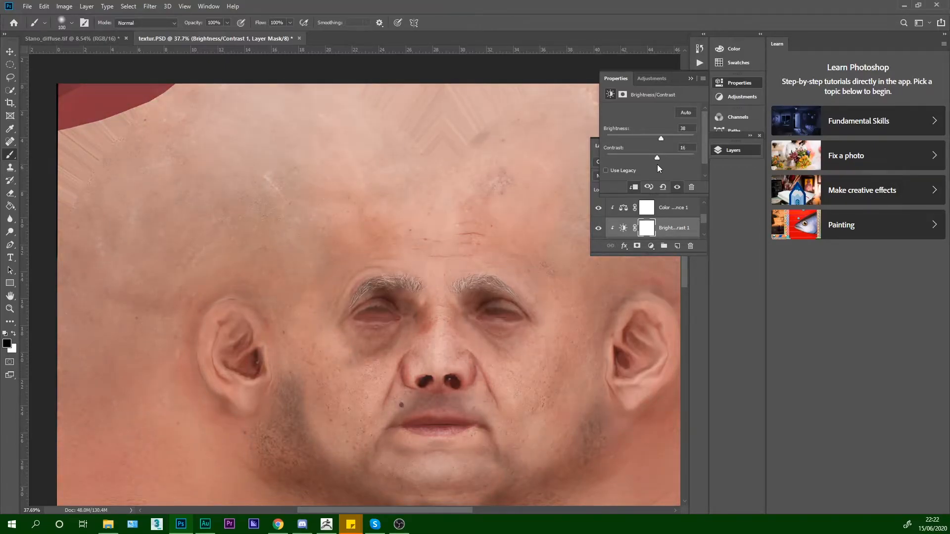
pyautogui.click(720, 153)
pyautogui.scroll(6, 554, 366)
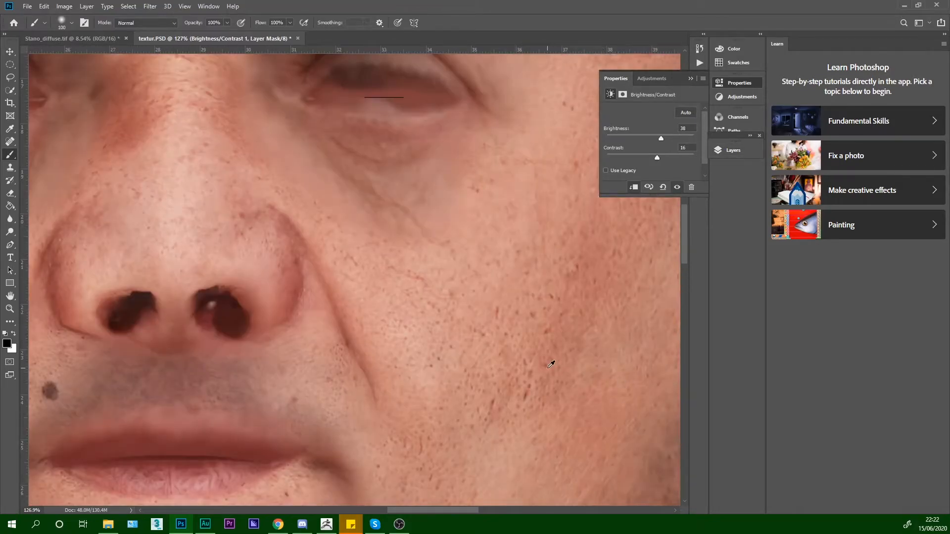
pyautogui.scroll(-8, 554, 366)
pyautogui.scroll(4, 355, 193)
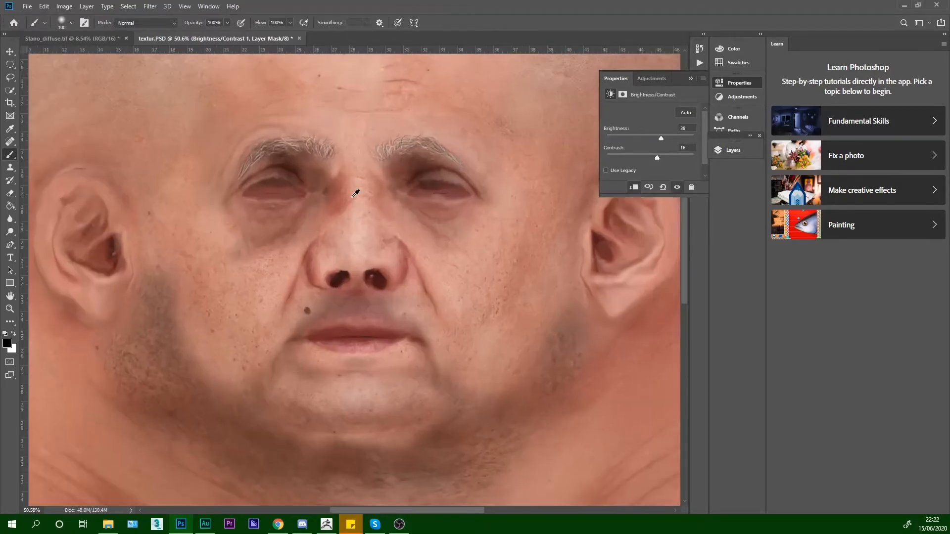
pyautogui.moveTo(360, 203); pyautogui.dragTo(373, 237)
# - Reopen the Color Balance 1 adjustment and set its midtone cyan-red value to -14
pyautogui.click(737, 83)
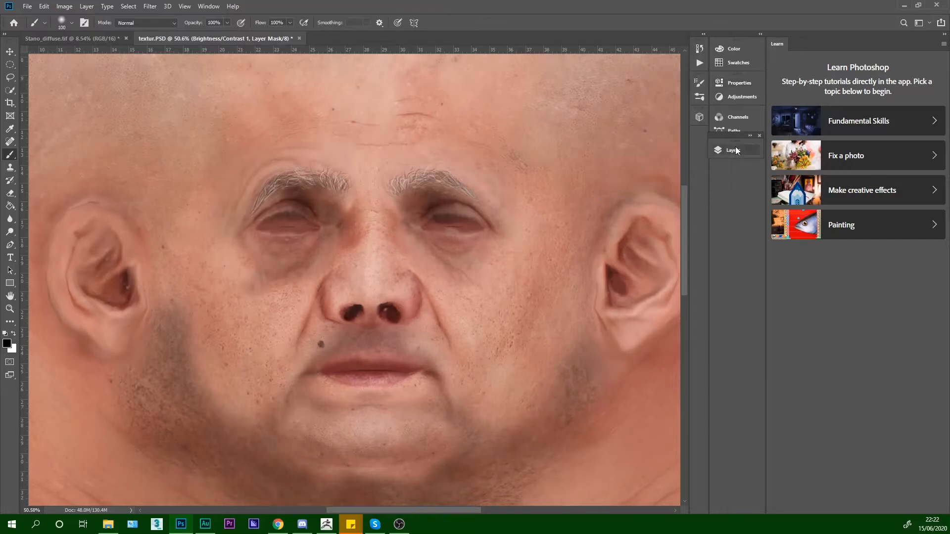
pyautogui.click(735, 147)
pyautogui.scroll(-1, 658, 225)
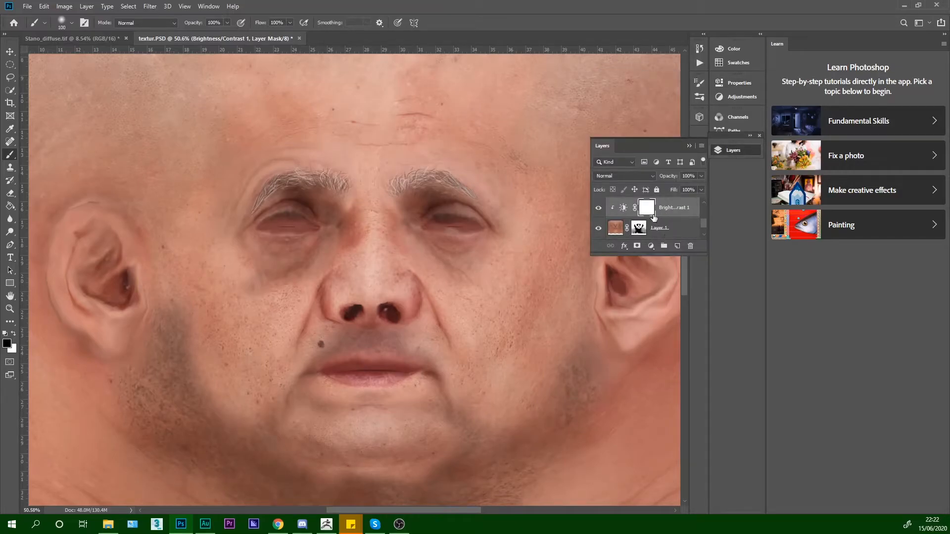
pyautogui.scroll(-4, 472, 329)
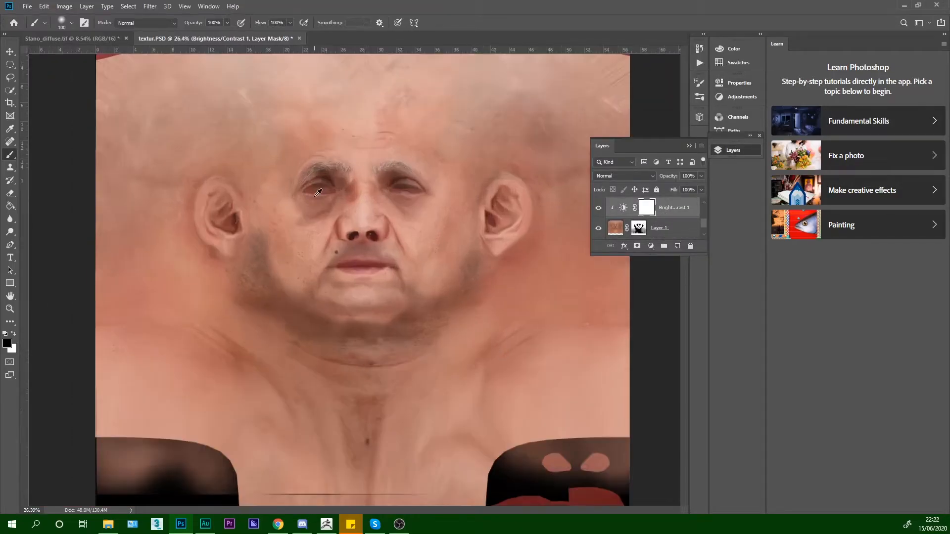
pyautogui.scroll(4, 448, 208)
pyautogui.scroll(1, 691, 222)
pyautogui.click(683, 214)
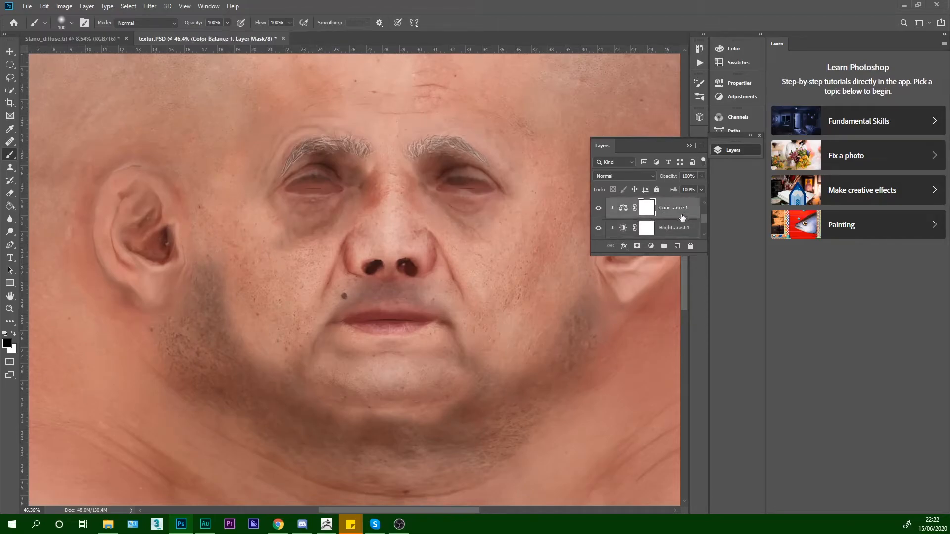
pyautogui.click(734, 96)
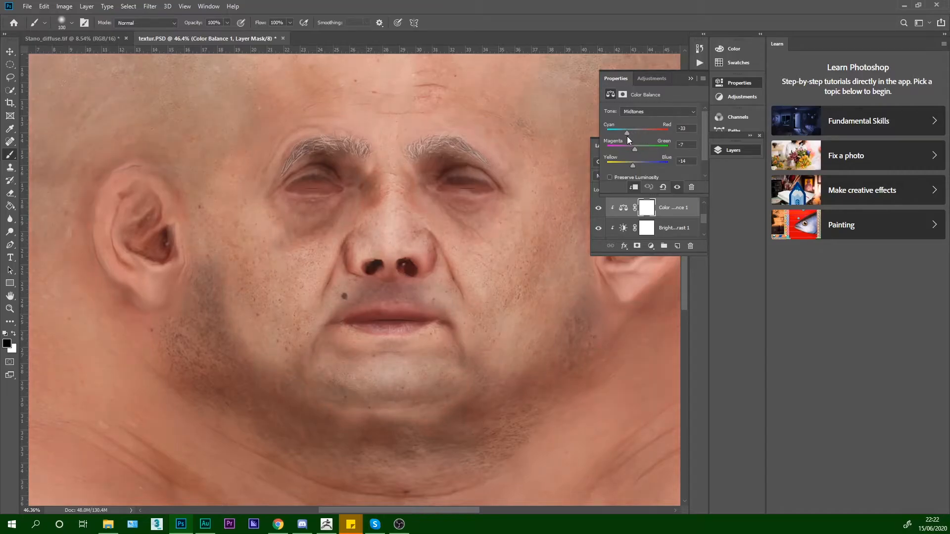
pyautogui.moveTo(633, 165)
pyautogui.mouseDown()
pyautogui.moveTo(622, 166)
pyautogui.moveTo(640, 168)
pyautogui.moveTo(631, 168)
pyautogui.mouseUp()
# - Examine how well the adjusted skin colour blends across the forehead, eyes, cheeks, neck and shoulders
pyautogui.scroll(-3, 553, 230)
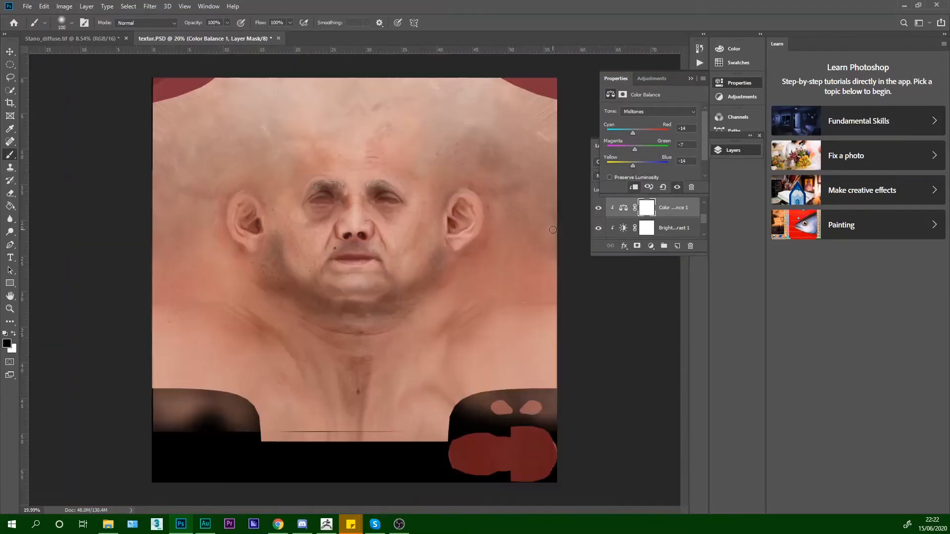
pyautogui.scroll(5, 302, 128)
pyautogui.scroll(4, 346, 371)
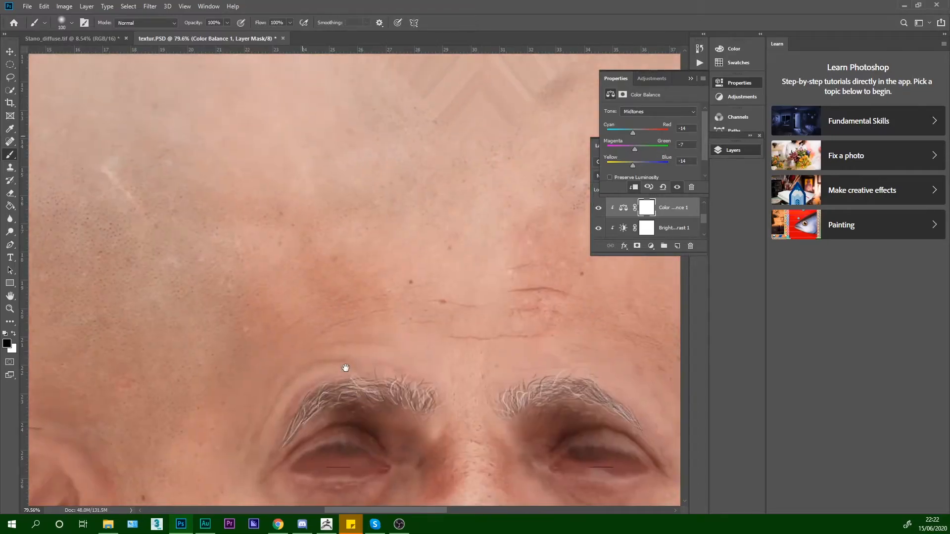
pyautogui.scroll(-5, 348, 364)
pyautogui.scroll(5, 372, 181)
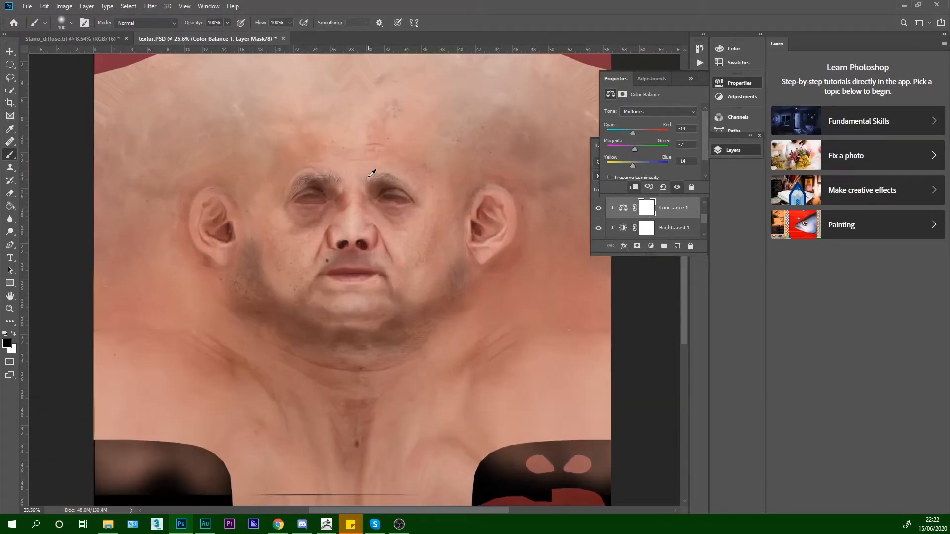
pyautogui.moveTo(355, 236); pyautogui.dragTo(515, 155)
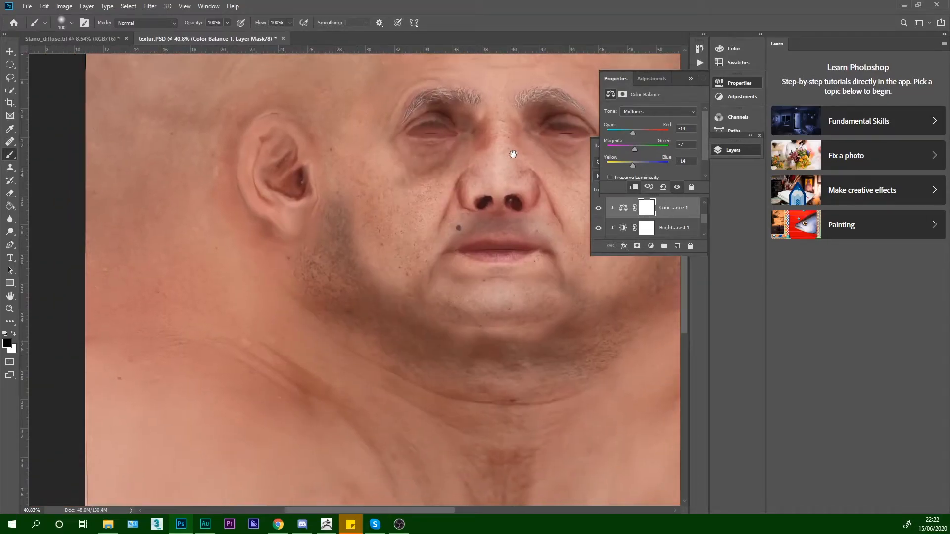
pyautogui.scroll(6, 215, 430)
pyautogui.scroll(-8, 215, 431)
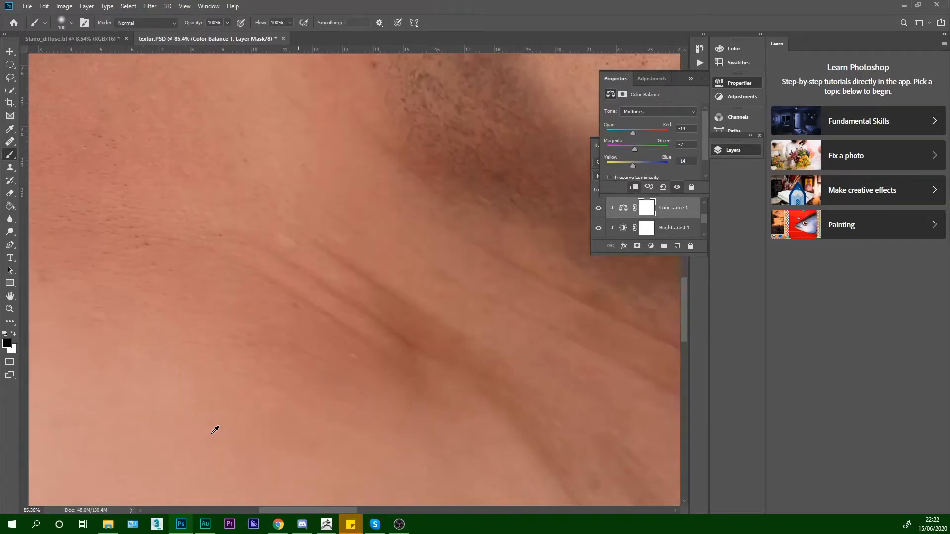
pyautogui.scroll(3, 322, 287)
pyautogui.scroll(-3, 377, 328)
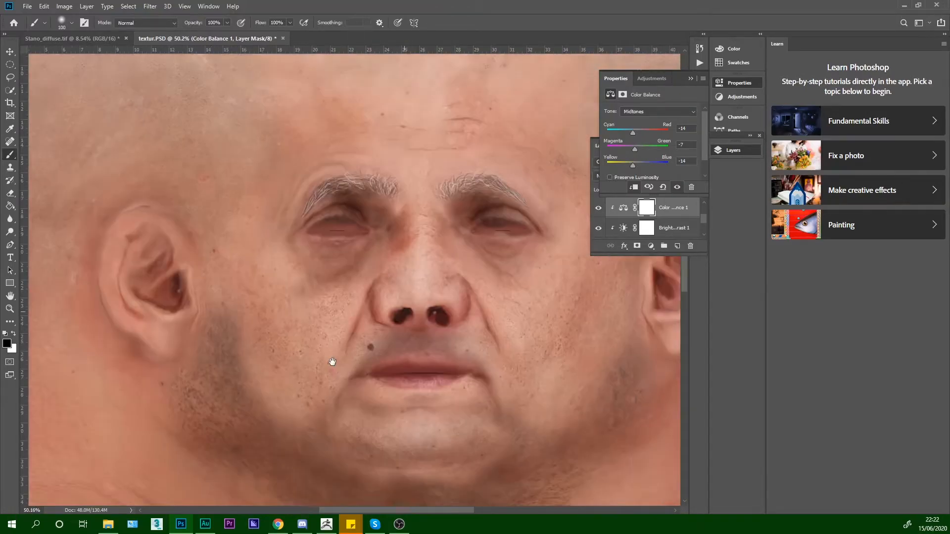
pyautogui.scroll(4, 361, 262)
pyautogui.scroll(5, 362, 261)
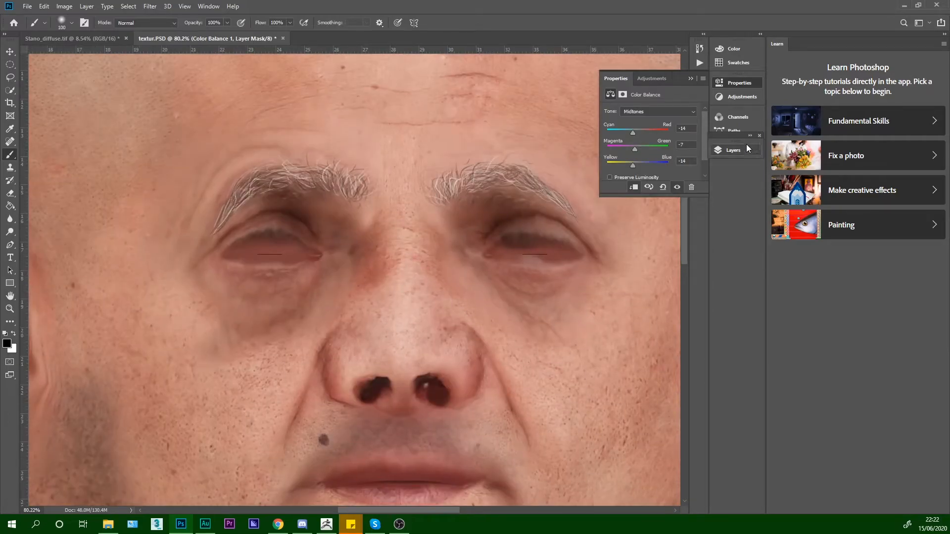
# - Activate Layer 1's mask and paint black over the nose, its bridge and the gap between the eyebrows
pyautogui.click(752, 83)
pyautogui.click(739, 146)
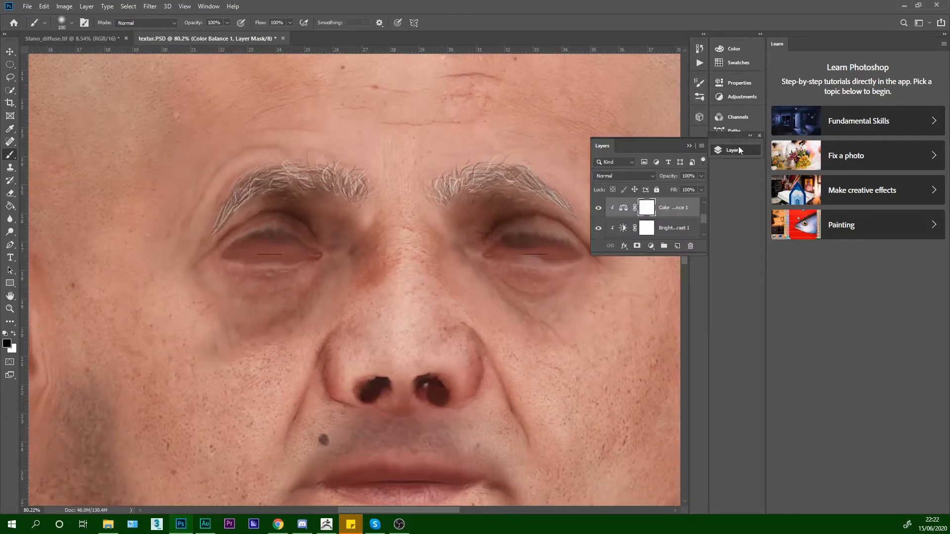
pyautogui.scroll(-3, 649, 217)
pyautogui.click(640, 208)
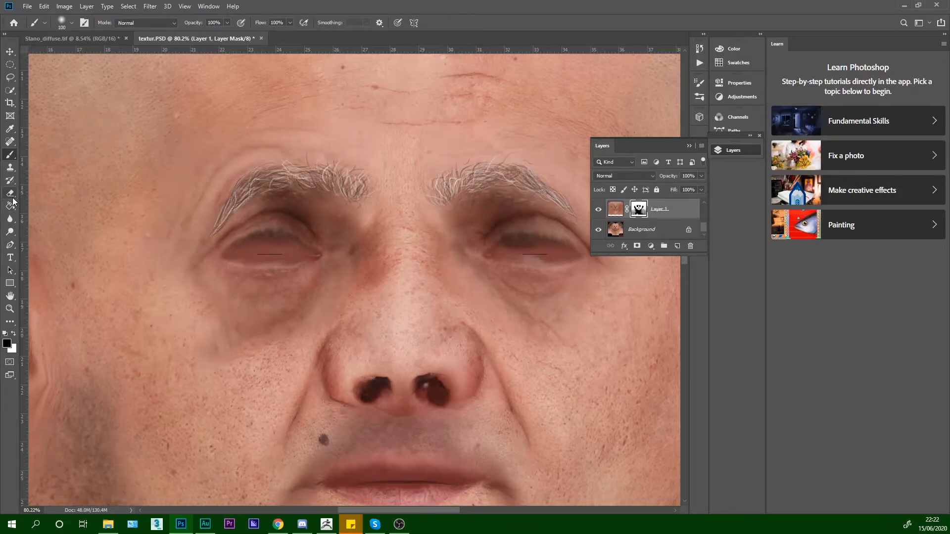
pyautogui.hotkey('ctrl', 'z')
pyautogui.moveTo(380, 230)
pyautogui.mouseDown()
pyautogui.moveTo(375, 271)
pyautogui.moveTo(401, 212)
pyautogui.moveTo(414, 292)
pyautogui.mouseUp()
pyautogui.moveTo(411, 217)
pyautogui.mouseDown()
pyautogui.moveTo(391, 356)
pyautogui.moveTo(401, 364)
pyautogui.mouseUp()
pyautogui.hotkey('ctrl', 'z')
pyautogui.moveTo(424, 241)
pyautogui.mouseDown()
pyautogui.moveTo(381, 226)
pyautogui.moveTo(406, 239)
pyautogui.moveTo(414, 369)
pyautogui.moveTo(398, 293)
pyautogui.moveTo(384, 392)
pyautogui.moveTo(351, 336)
pyautogui.moveTo(347, 400)
pyautogui.moveTo(392, 322)
pyautogui.moveTo(409, 391)
pyautogui.moveTo(450, 334)
pyautogui.moveTo(465, 409)
pyautogui.mouseUp()
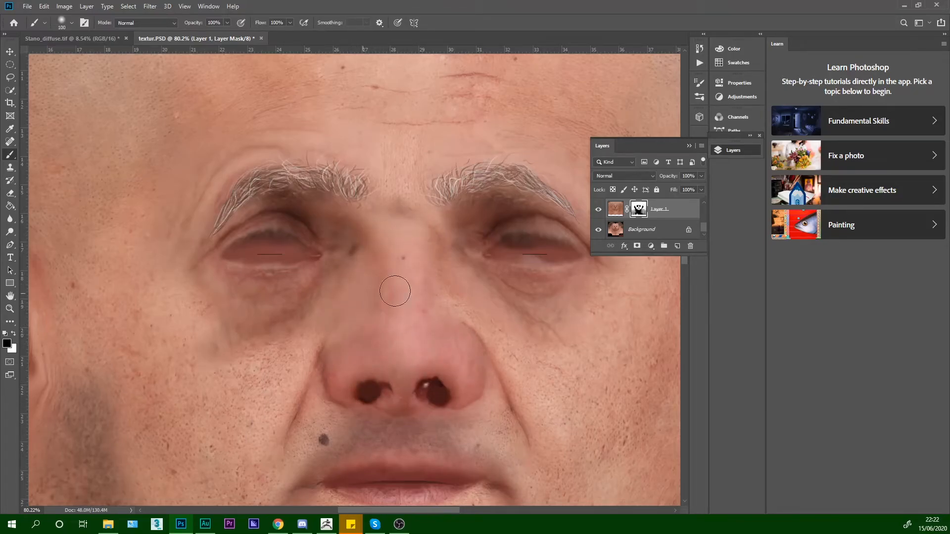
pyautogui.moveTo(430, 254)
pyautogui.mouseDown()
pyautogui.moveTo(396, 183)
pyautogui.moveTo(405, 200)
pyautogui.mouseUp()
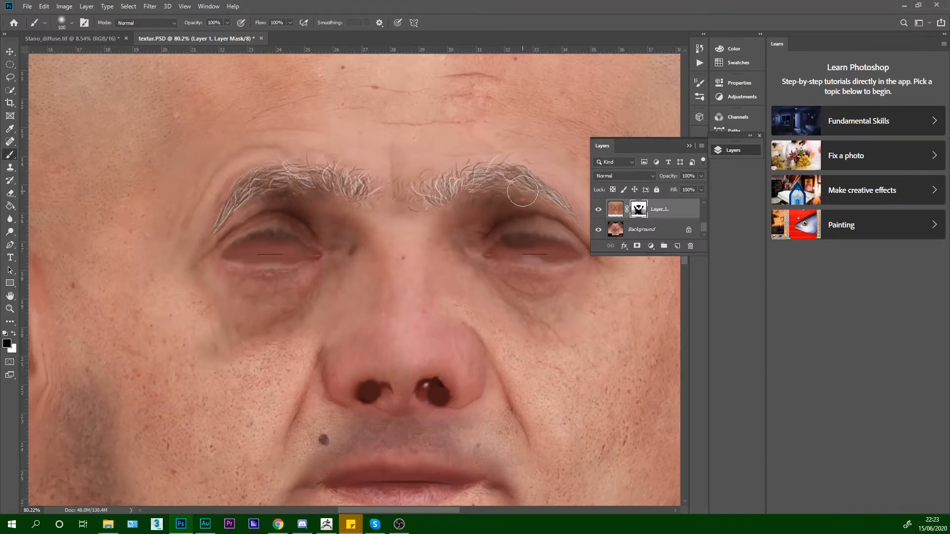
# - Try to paint white at full opacity along the side of the nose on Layer 1's mask, undoing the strokes
pyautogui.scroll(-3, 523, 193)
pyautogui.scroll(2, 522, 192)
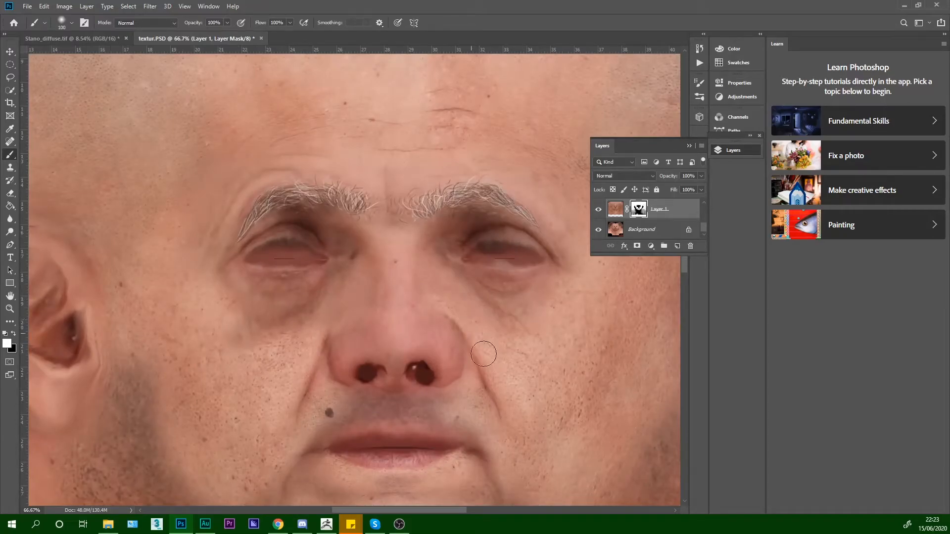
pyautogui.moveTo(438, 310); pyautogui.dragTo(481, 372)
pyautogui.moveTo(439, 332); pyautogui.dragTo(464, 373)
pyautogui.hotkey('ctrl', 'z')
pyautogui.moveTo(440, 333)
pyautogui.mouseDown()
pyautogui.moveTo(455, 373)
pyautogui.moveTo(433, 349)
pyautogui.mouseUp()
pyautogui.hotkey('ctrl', 'z')
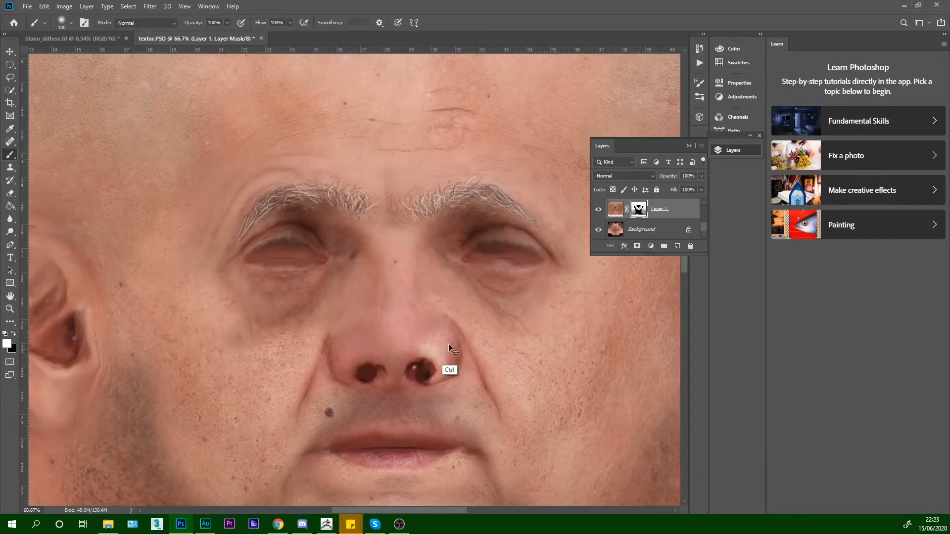
pyautogui.hotkey('ctrl', 'z')
pyautogui.moveTo(393, 334)
pyautogui.mouseDown()
pyautogui.moveTo(403, 258)
pyautogui.moveTo(399, 289)
pyautogui.moveTo(394, 251)
pyautogui.moveTo(390, 273)
pyautogui.mouseUp()
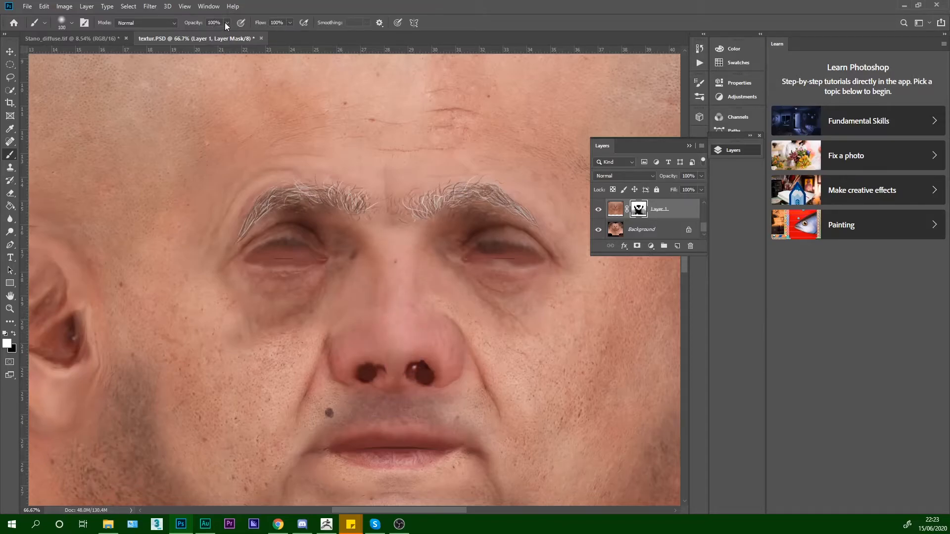
# - Reduce the brush opacity to 54% and paint white along the nose bridge and sides on Layer 1's mask
pyautogui.moveTo(393, 255)
pyautogui.mouseDown()
pyautogui.moveTo(398, 347)
pyautogui.moveTo(406, 285)
pyautogui.moveTo(416, 347)
pyautogui.moveTo(418, 307)
pyautogui.moveTo(385, 358)
pyautogui.moveTo(366, 319)
pyautogui.moveTo(338, 348)
pyautogui.mouseUp()
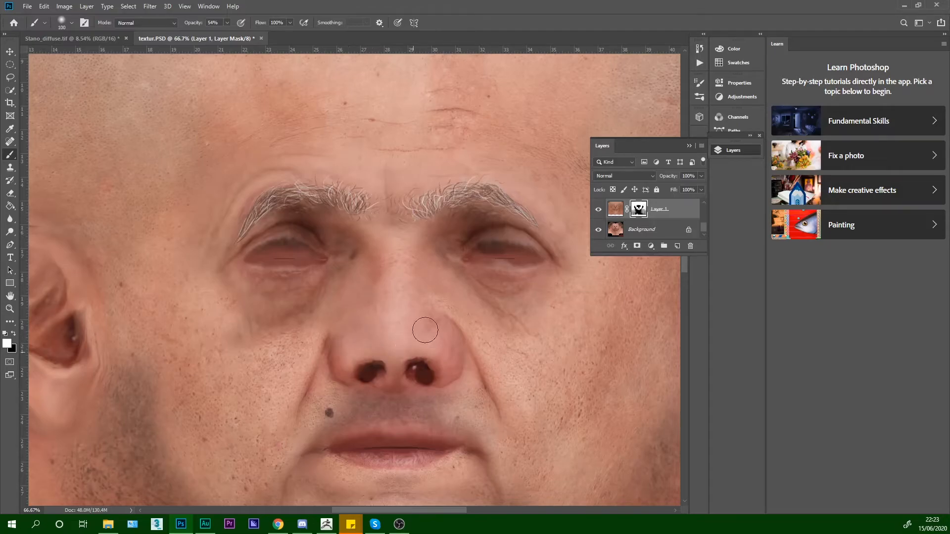
pyautogui.scroll(-5, 429, 306)
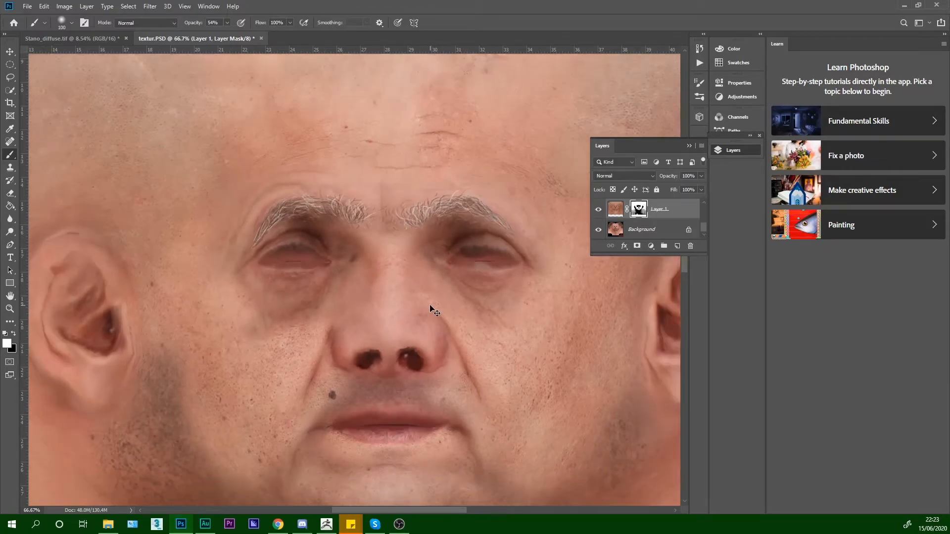
pyautogui.scroll(3, 430, 308)
pyautogui.scroll(-1, 431, 307)
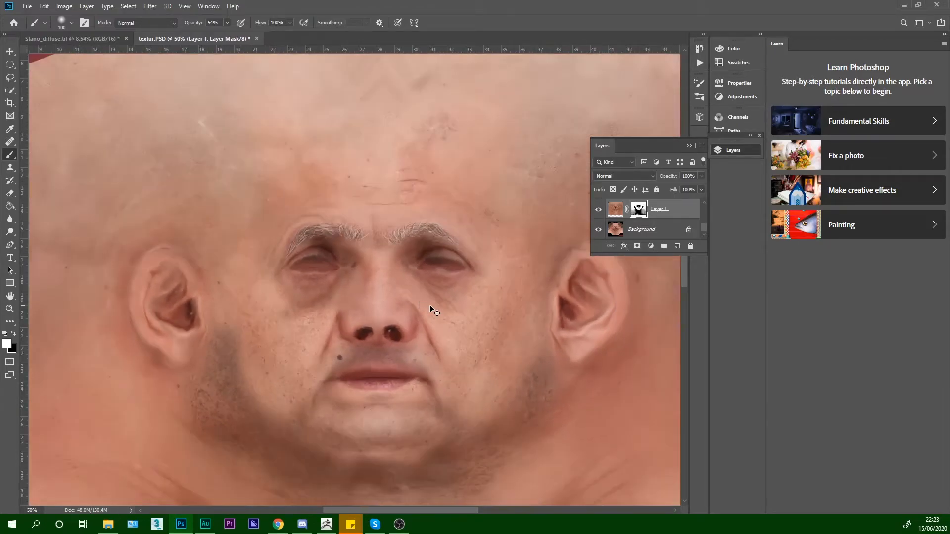
pyautogui.scroll(1, 430, 306)
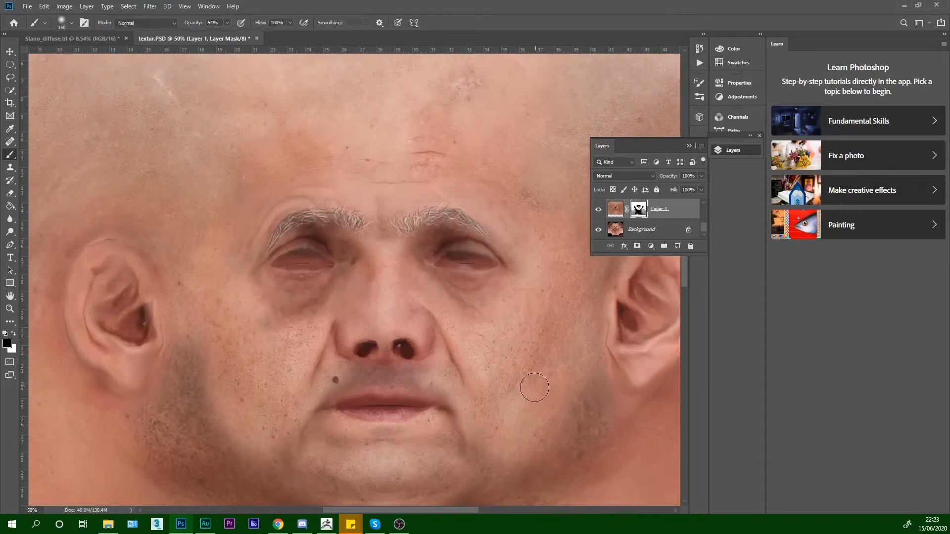
# - Paint black on Layer 1's mask over both cheek edges and the jaw with a size 300 brush at 23% opacity
pyautogui.press(']')
pyautogui.click(227, 22)
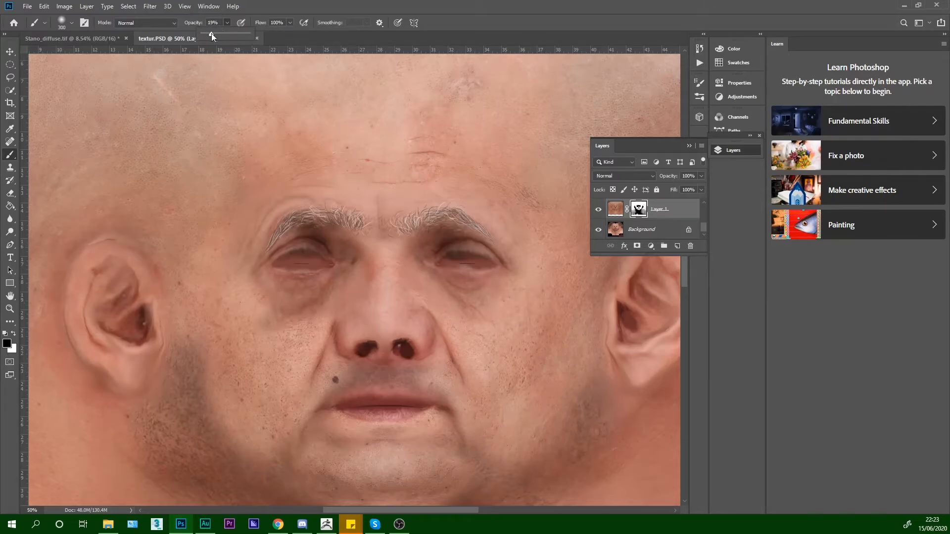
pyautogui.moveTo(567, 341)
pyautogui.mouseDown()
pyautogui.moveTo(541, 330)
pyautogui.moveTo(505, 383)
pyautogui.moveTo(560, 323)
pyautogui.moveTo(544, 315)
pyautogui.moveTo(513, 355)
pyautogui.moveTo(541, 367)
pyautogui.moveTo(526, 309)
pyautogui.moveTo(569, 372)
pyautogui.moveTo(505, 358)
pyautogui.moveTo(567, 433)
pyautogui.mouseUp()
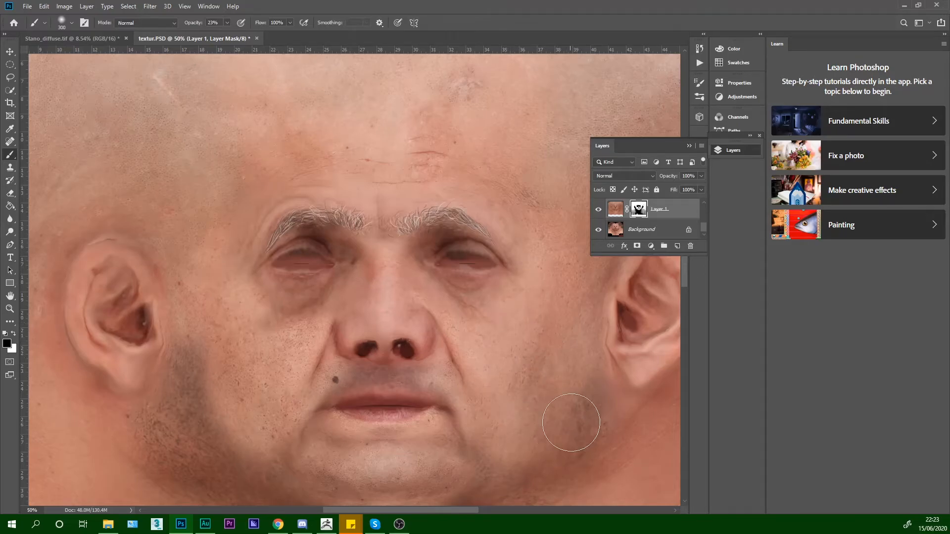
pyautogui.moveTo(583, 330)
pyautogui.mouseDown()
pyautogui.moveTo(556, 362)
pyautogui.moveTo(590, 315)
pyautogui.moveTo(601, 402)
pyautogui.moveTo(586, 395)
pyautogui.mouseUp()
pyautogui.press('ctrl')
pyautogui.moveTo(183, 317); pyautogui.dragTo(194, 293)
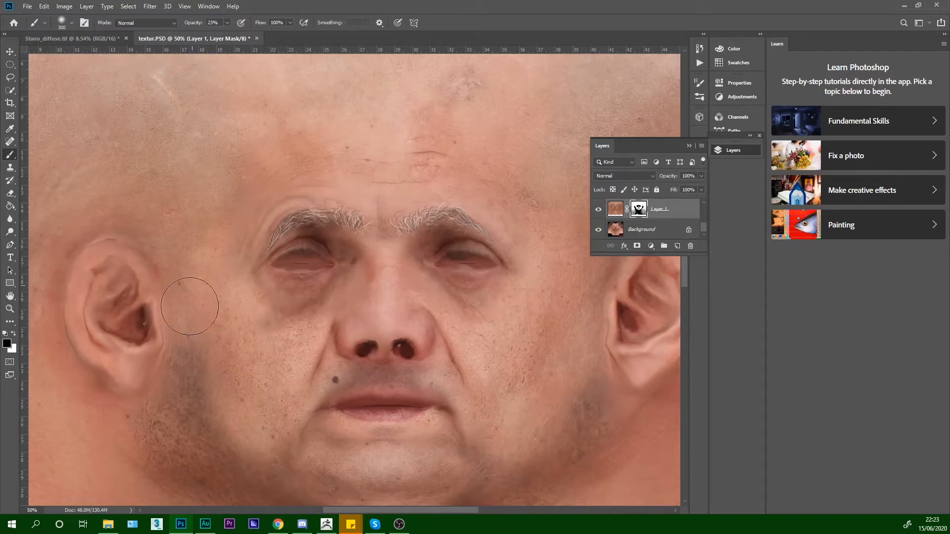
pyautogui.moveTo(571, 317)
pyautogui.mouseDown()
pyautogui.moveTo(588, 265)
pyautogui.moveTo(585, 430)
pyautogui.moveTo(591, 256)
pyautogui.moveTo(565, 443)
pyautogui.moveTo(542, 413)
pyautogui.moveTo(508, 469)
pyautogui.mouseUp()
pyautogui.moveTo(517, 434)
pyautogui.mouseDown()
pyautogui.moveTo(586, 403)
pyautogui.moveTo(275, 458)
pyautogui.moveTo(376, 487)
pyautogui.moveTo(593, 436)
pyautogui.moveTo(610, 391)
pyautogui.mouseUp()
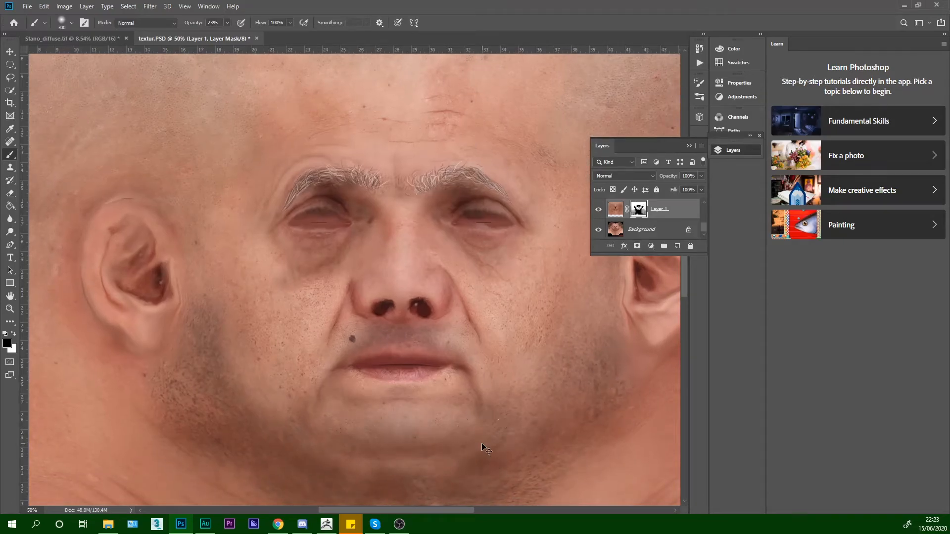
# - Enlarge the brush to 700 and soften Layer 1's mask where the neck meets the shoulder, checking the blend around the face
pyautogui.scroll(-2, 483, 448)
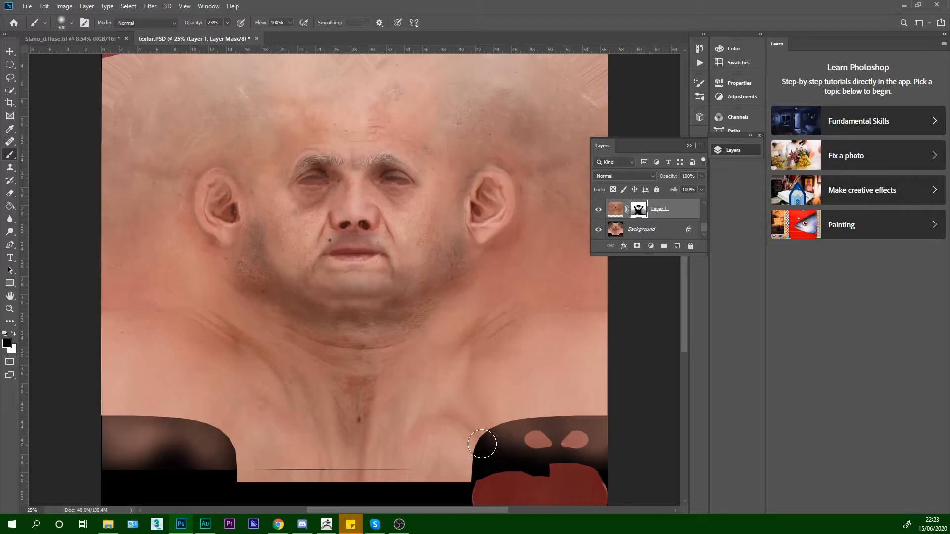
pyautogui.press(']')
pyautogui.press(']')
pyautogui.press(']')
pyautogui.moveTo(493, 327)
pyautogui.mouseDown()
pyautogui.moveTo(573, 312)
pyautogui.moveTo(518, 322)
pyautogui.moveTo(485, 341)
pyautogui.moveTo(560, 342)
pyautogui.moveTo(558, 390)
pyautogui.moveTo(536, 323)
pyautogui.moveTo(544, 342)
pyautogui.mouseUp()
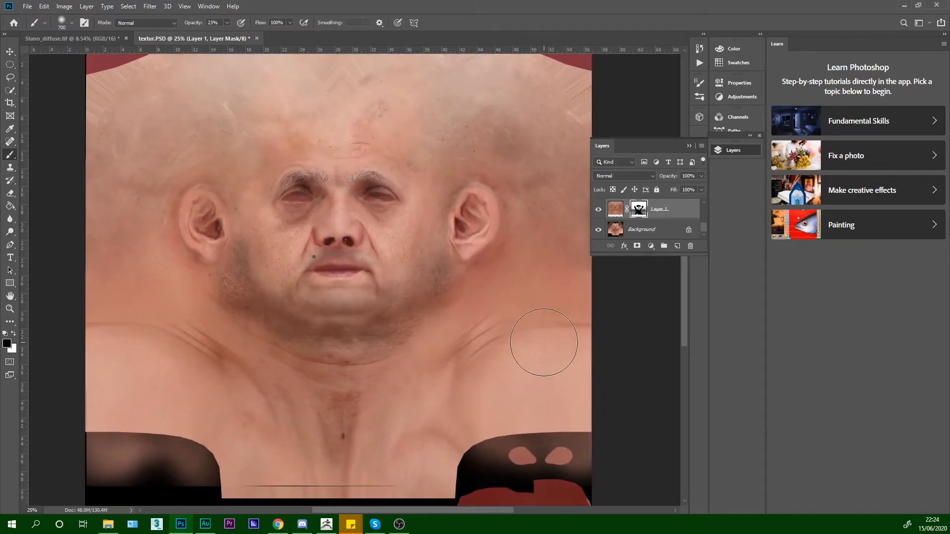
pyautogui.scroll(1, 304, 336)
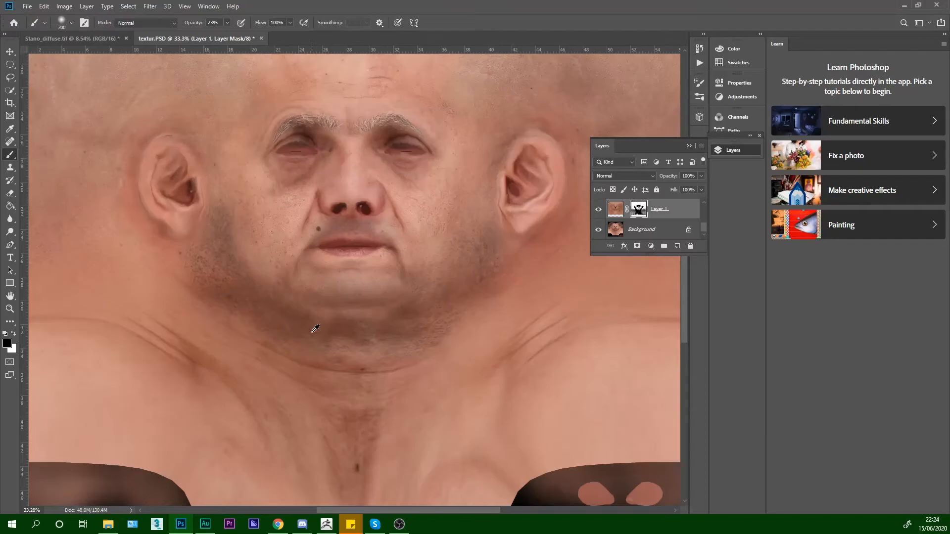
pyautogui.scroll(-1, 315, 329)
pyautogui.scroll(2, 303, 261)
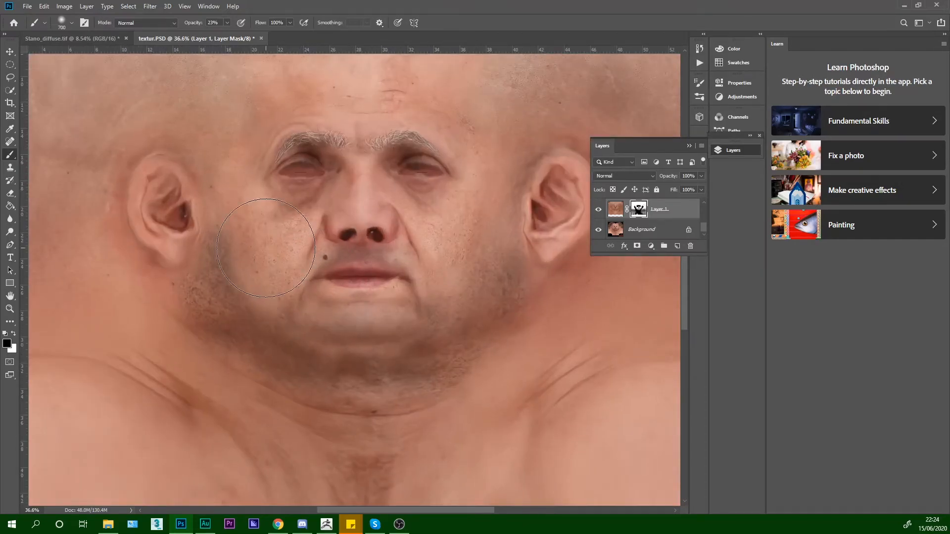
pyautogui.scroll(-1, 266, 248)
# - Save the layered document as a new Photoshop file named combinedtexture in the texture folder, keeping Maximize Compatibility on
pyautogui.click(25, 7)
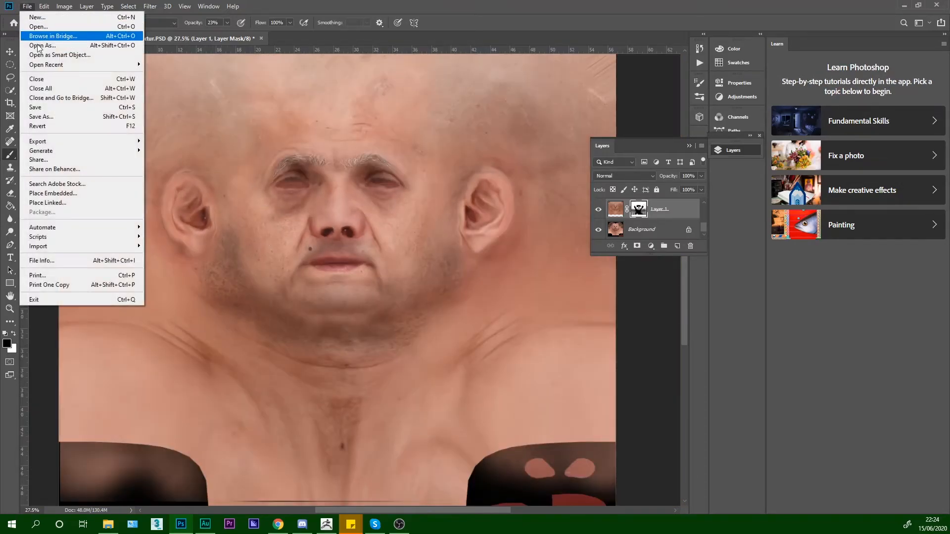
pyautogui.click(50, 118)
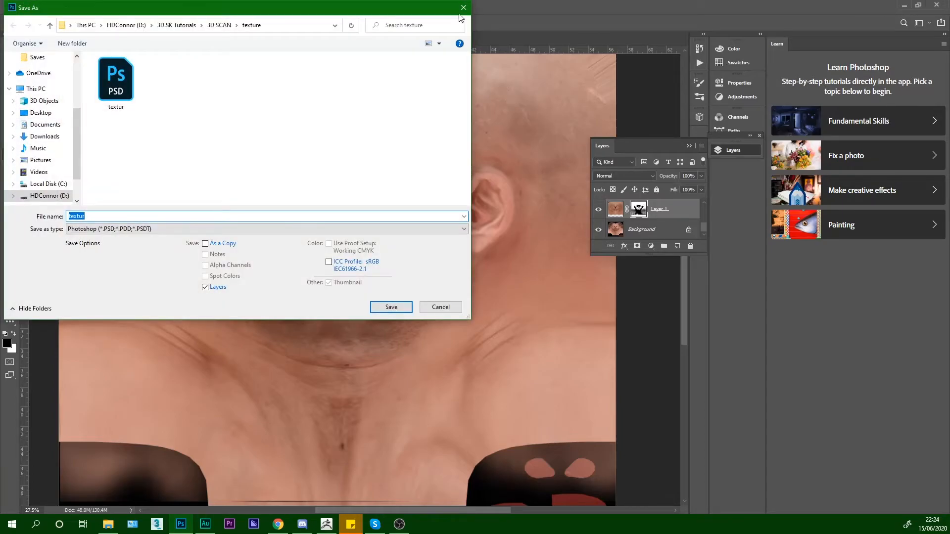
pyautogui.click(141, 230)
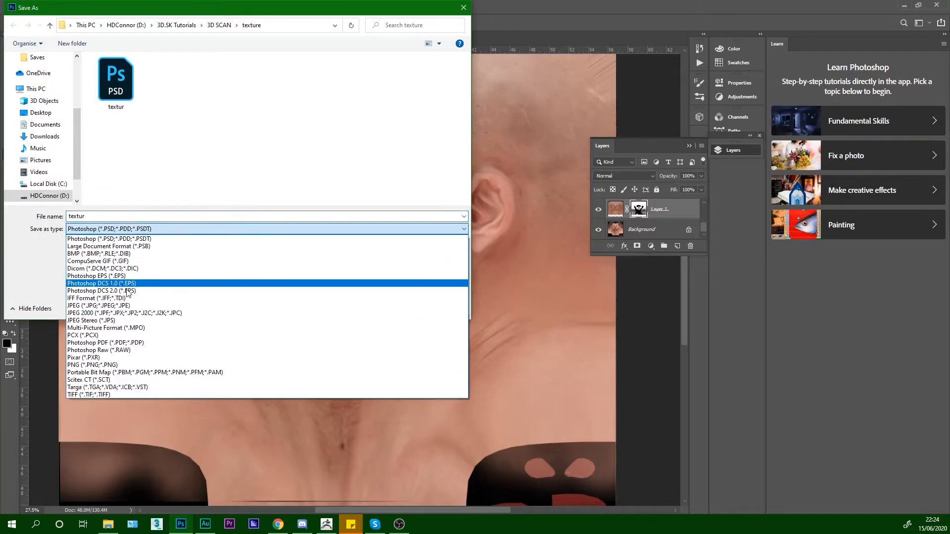
pyautogui.click(144, 237)
pyautogui.doubleClick(142, 217)
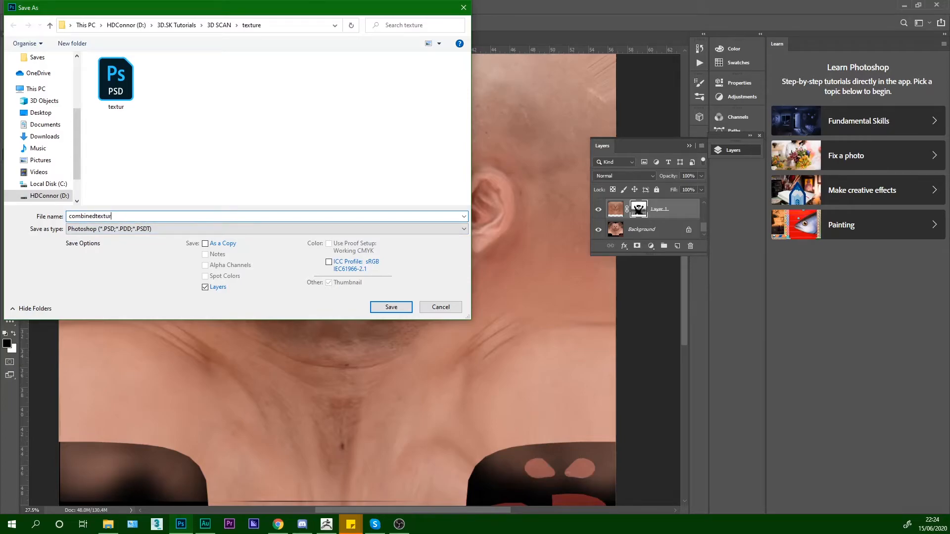
pyautogui.press('Return')
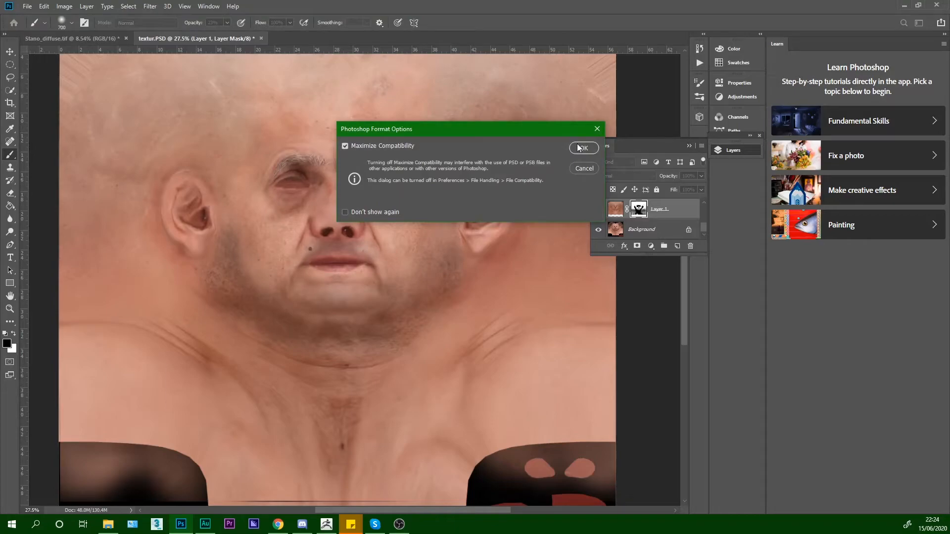
pyautogui.click(579, 148)
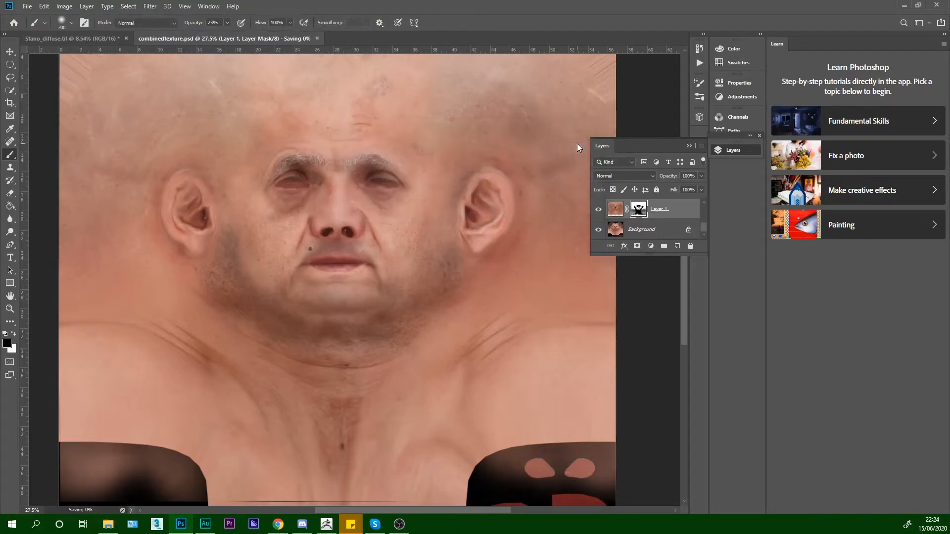
# - Switch to ZBrush, import the combinedtexture file as a texture and flip it vertically
pyautogui.click(333, 526)
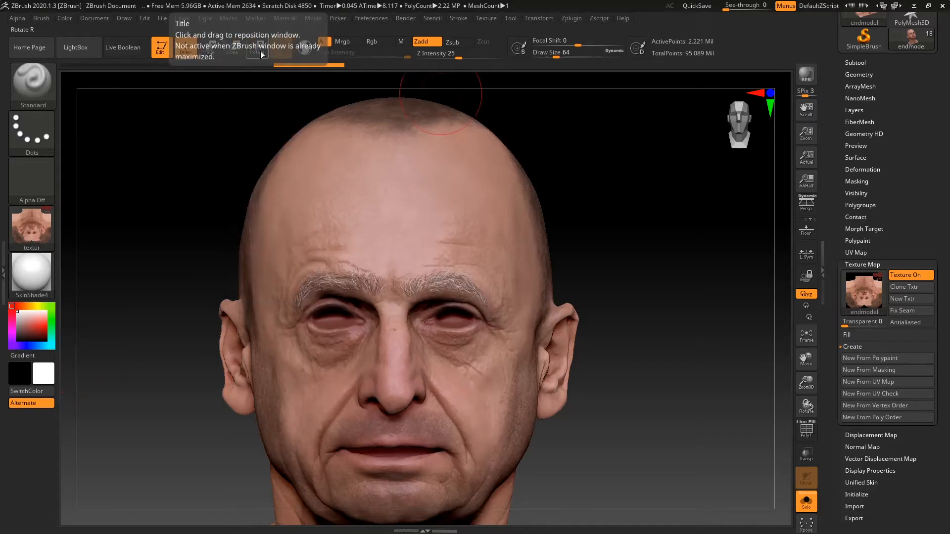
pyautogui.click(864, 297)
pyautogui.click(703, 326)
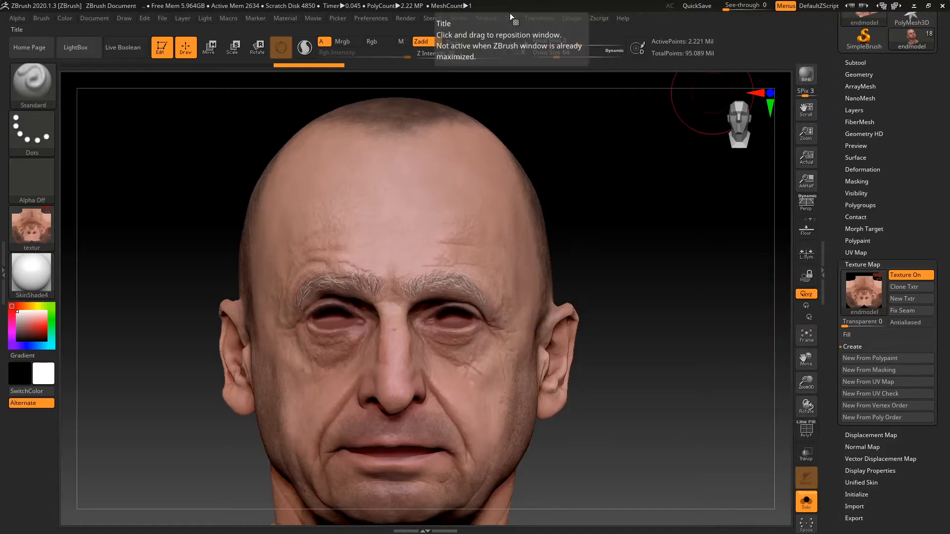
pyautogui.click(485, 19)
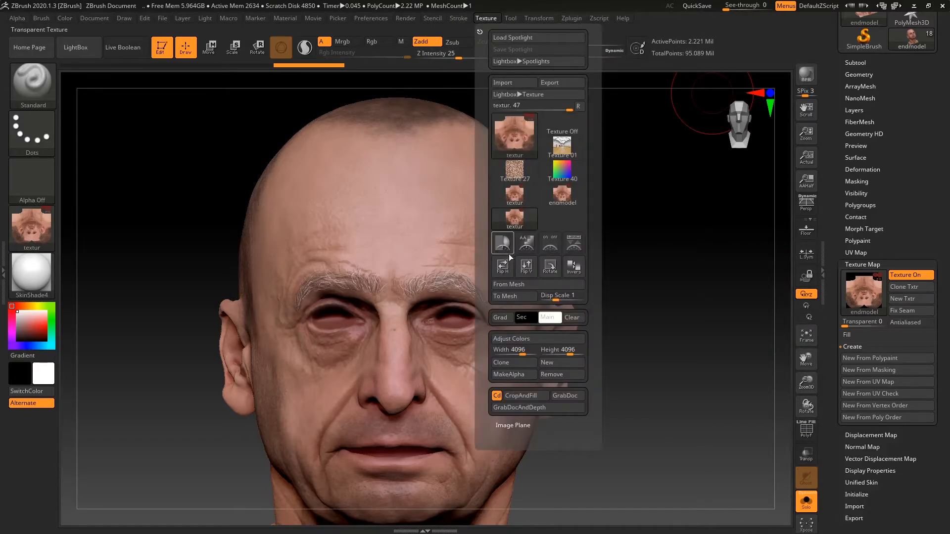
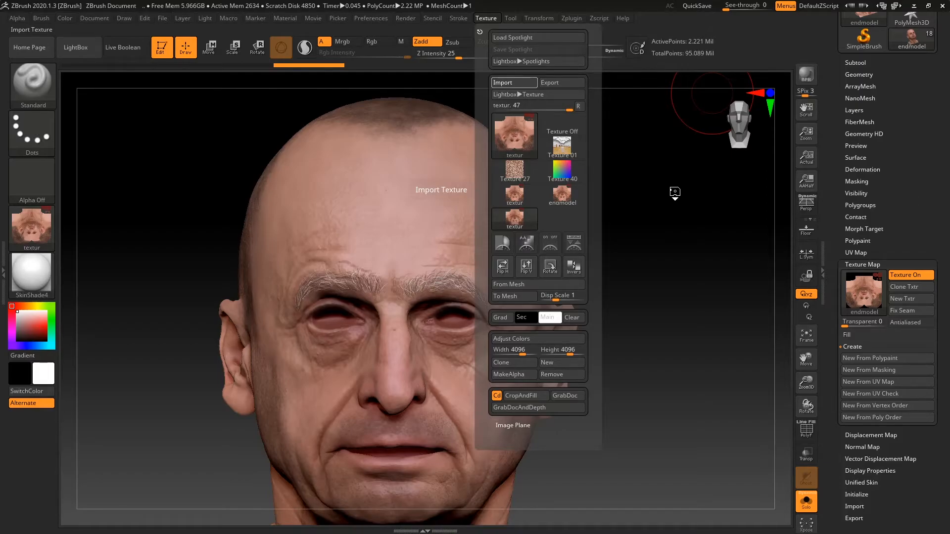
pyautogui.click(482, 18)
pyautogui.click(533, 267)
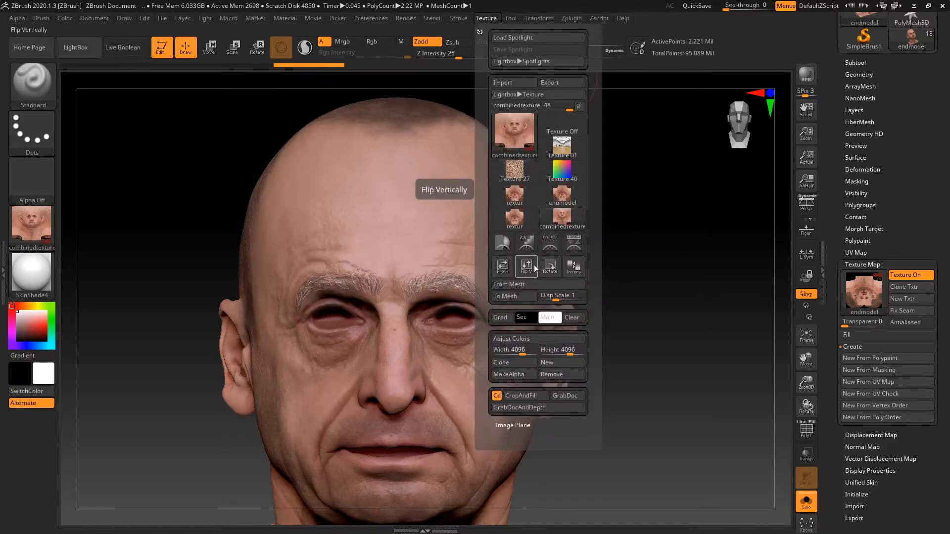
# - Assign combinedtexture as the head's texture map and inspect the blended skin on the model from several angles
pyautogui.click(863, 291)
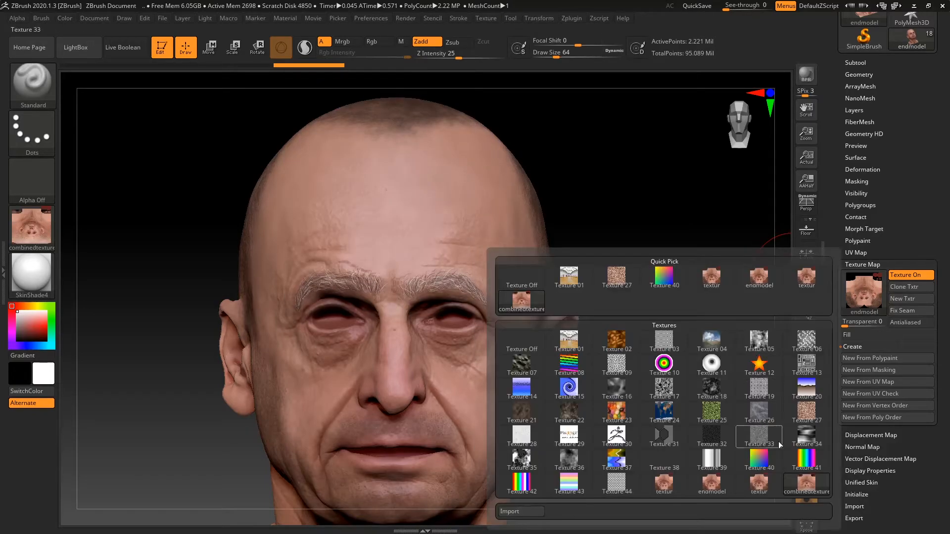
pyautogui.click(807, 484)
pyautogui.moveTo(668, 292)
pyautogui.mouseDown()
pyautogui.moveTo(652, 337)
pyautogui.moveTo(632, 311)
pyautogui.moveTo(636, 341)
pyautogui.moveTo(654, 354)
pyautogui.moveTo(637, 377)
pyautogui.moveTo(619, 347)
pyautogui.moveTo(632, 335)
pyautogui.moveTo(666, 316)
pyautogui.moveTo(679, 342)
pyautogui.moveTo(642, 333)
pyautogui.moveTo(666, 348)
pyautogui.moveTo(622, 342)
pyautogui.moveTo(704, 282)
pyautogui.moveTo(700, 343)
pyautogui.moveTo(682, 321)
pyautogui.moveTo(639, 356)
pyautogui.moveTo(613, 335)
pyautogui.moveTo(668, 318)
pyautogui.moveTo(670, 343)
pyautogui.moveTo(613, 426)
pyautogui.moveTo(592, 412)
pyautogui.moveTo(613, 394)
pyautogui.moveTo(625, 400)
pyautogui.moveTo(572, 403)
pyautogui.moveTo(536, 345)
pyautogui.moveTo(568, 365)
pyautogui.moveTo(607, 448)
pyautogui.moveTo(576, 348)
pyautogui.mouseUp()
pyautogui.moveTo(567, 351); pyautogui.dragTo(781, 297)
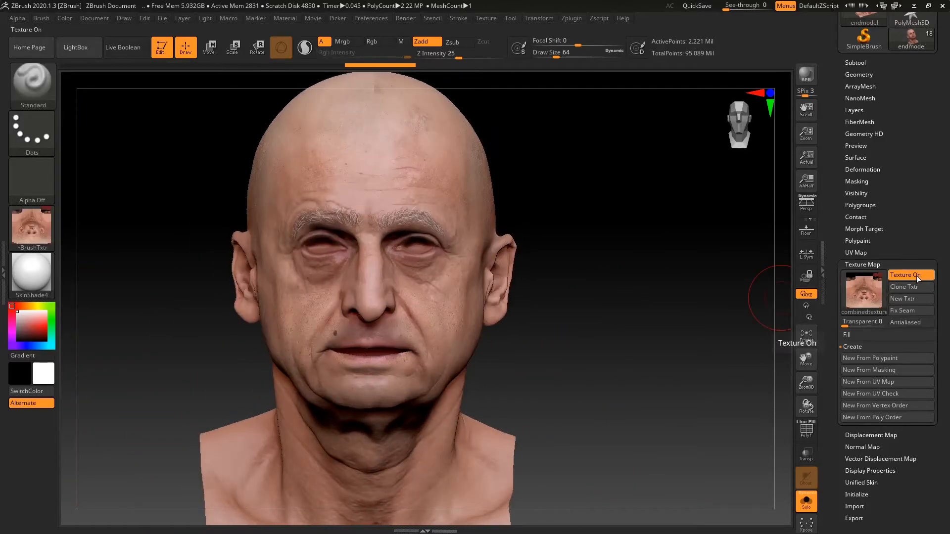
pyautogui.moveTo(639, 278)
pyautogui.mouseDown()
pyautogui.moveTo(683, 282)
pyautogui.moveTo(646, 314)
pyautogui.moveTo(699, 303)
pyautogui.moveTo(641, 308)
pyautogui.moveTo(699, 344)
pyautogui.moveTo(582, 302)
pyautogui.moveTo(621, 320)
pyautogui.moveTo(607, 233)
pyautogui.moveTo(596, 282)
pyautogui.moveTo(602, 227)
pyautogui.moveTo(606, 334)
pyautogui.moveTo(422, 312)
pyautogui.moveTo(536, 295)
pyautogui.moveTo(556, 348)
pyautogui.moveTo(509, 344)
pyautogui.moveTo(564, 264)
pyautogui.moveTo(591, 376)
pyautogui.moveTo(534, 370)
pyautogui.moveTo(616, 349)
pyautogui.moveTo(636, 333)
pyautogui.moveTo(617, 331)
pyautogui.moveTo(610, 365)
pyautogui.moveTo(622, 345)
pyautogui.moveTo(653, 346)
pyautogui.moveTo(610, 310)
pyautogui.moveTo(617, 346)
pyautogui.moveTo(613, 326)
pyautogui.moveTo(584, 319)
pyautogui.mouseUp()
pyautogui.moveTo(599, 235); pyautogui.dragTo(659, 272)
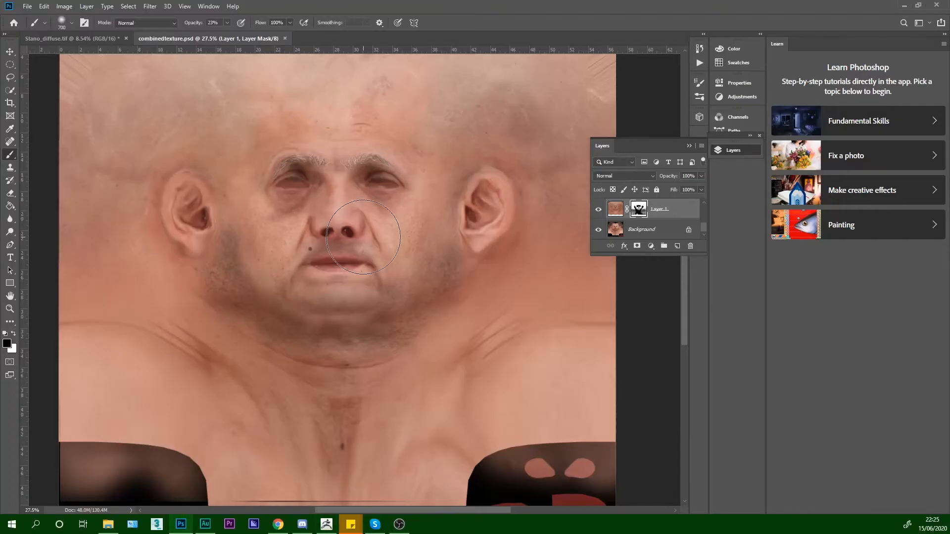
# - Select the whole canvas, make a merged copy of all visible layers and paste it as a new layer above Layer 1
pyautogui.hotkey('ctrl', '-')
pyautogui.hotkey('ctrl', '+')
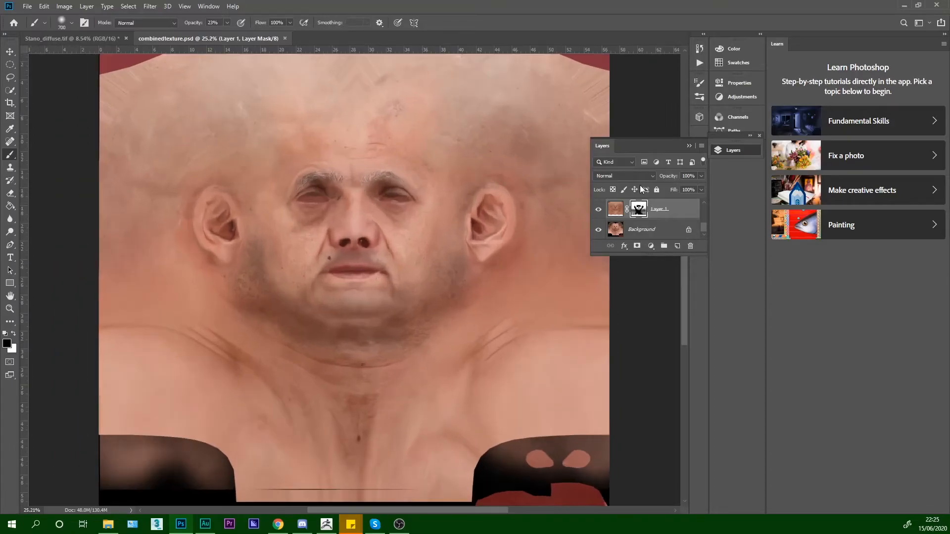
pyautogui.click(616, 209)
pyautogui.scroll(2, 643, 217)
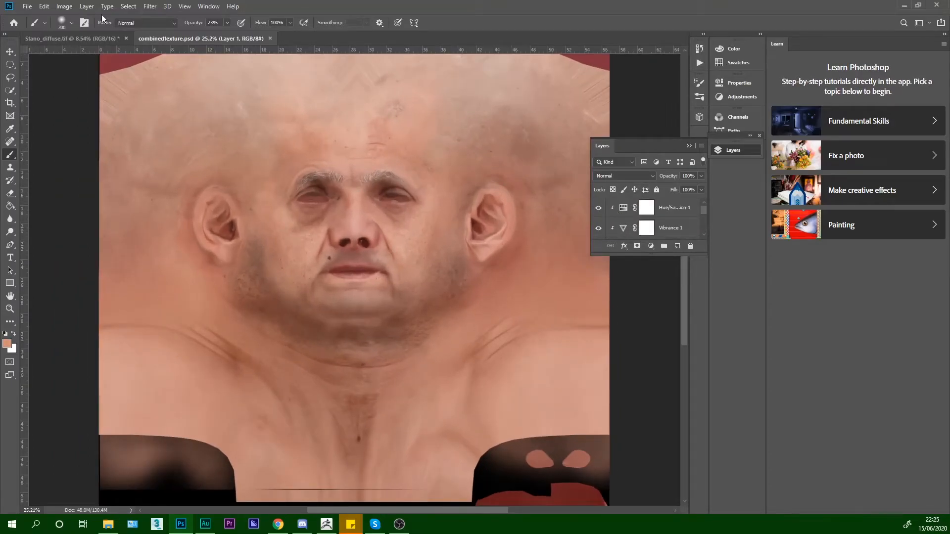
pyautogui.click(44, 6)
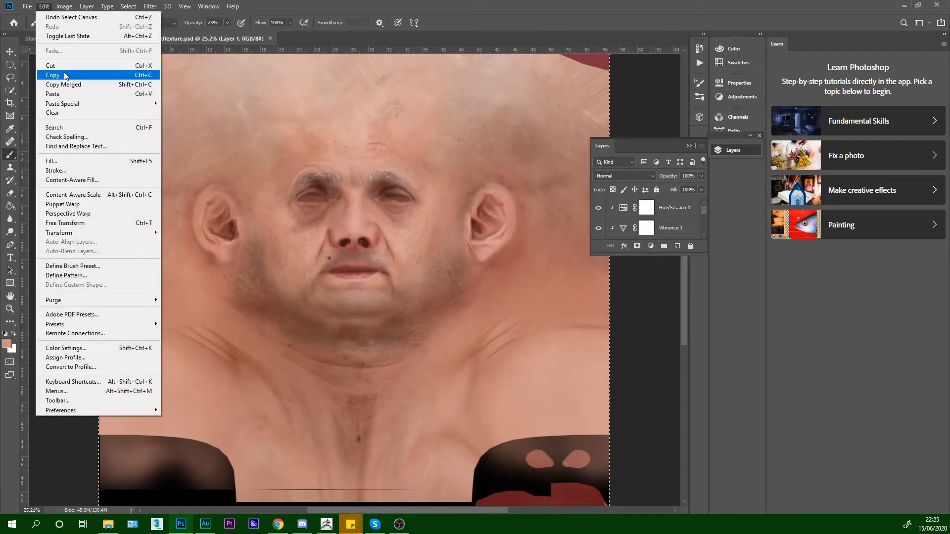
pyautogui.click(68, 85)
pyautogui.click(44, 6)
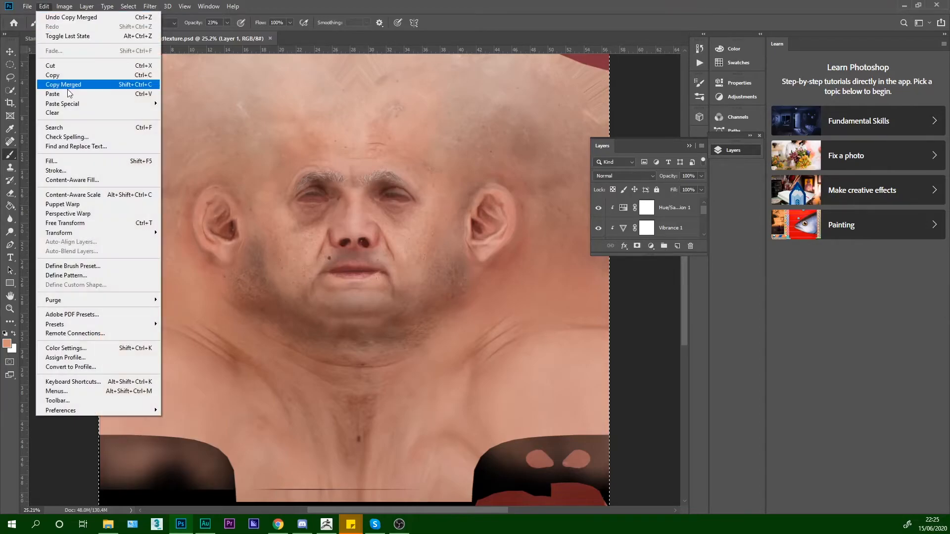
pyautogui.click(55, 94)
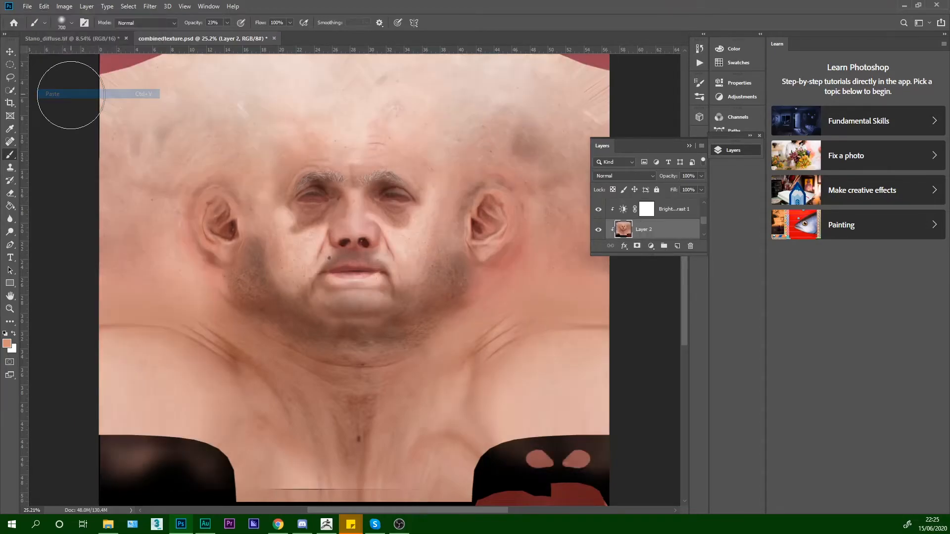
# - Move the pasted merged layer above the Hue/Saturation adjustment layer and delete it
pyautogui.scroll(2, 659, 231)
pyautogui.scroll(-2, 660, 233)
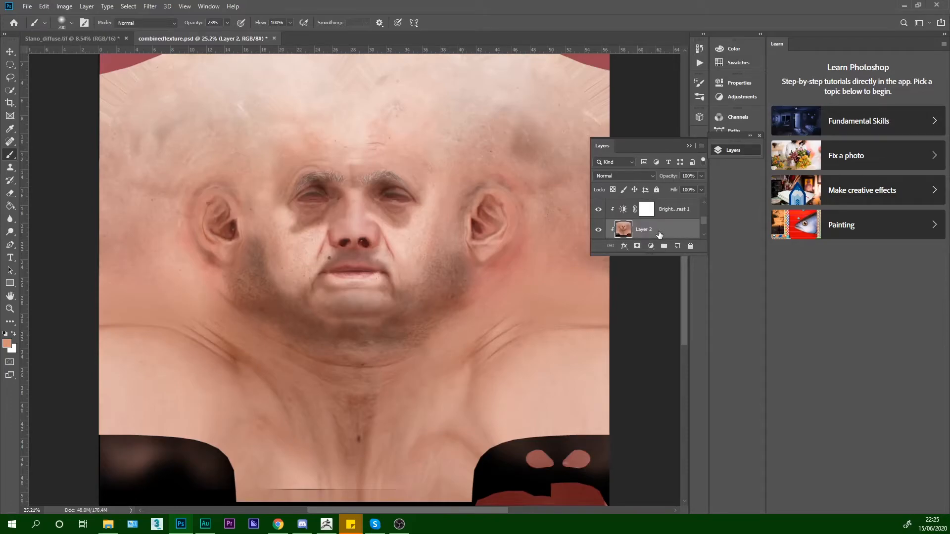
pyautogui.moveTo(656, 228); pyautogui.dragTo(672, 205)
pyautogui.moveTo(666, 239); pyautogui.dragTo(671, 210)
pyautogui.scroll(-2, 391, 225)
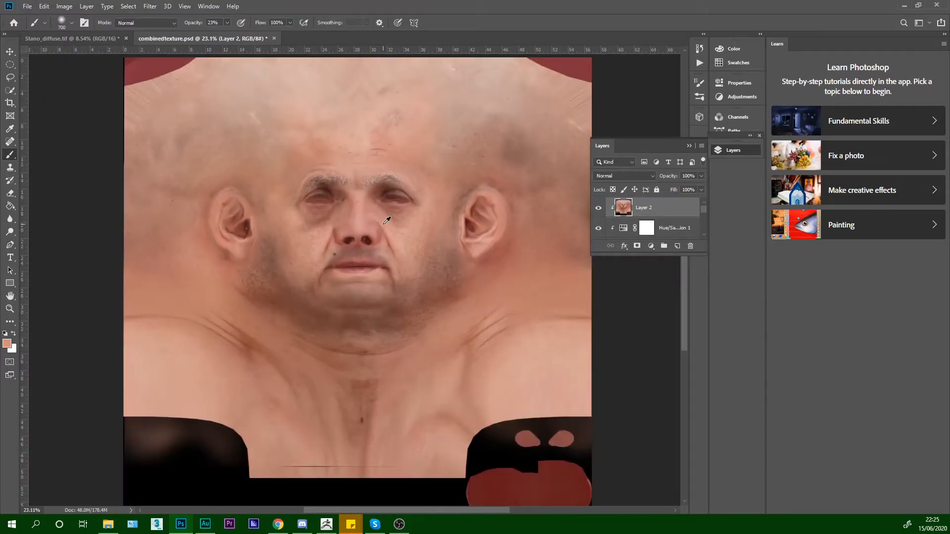
pyautogui.press('Delete')
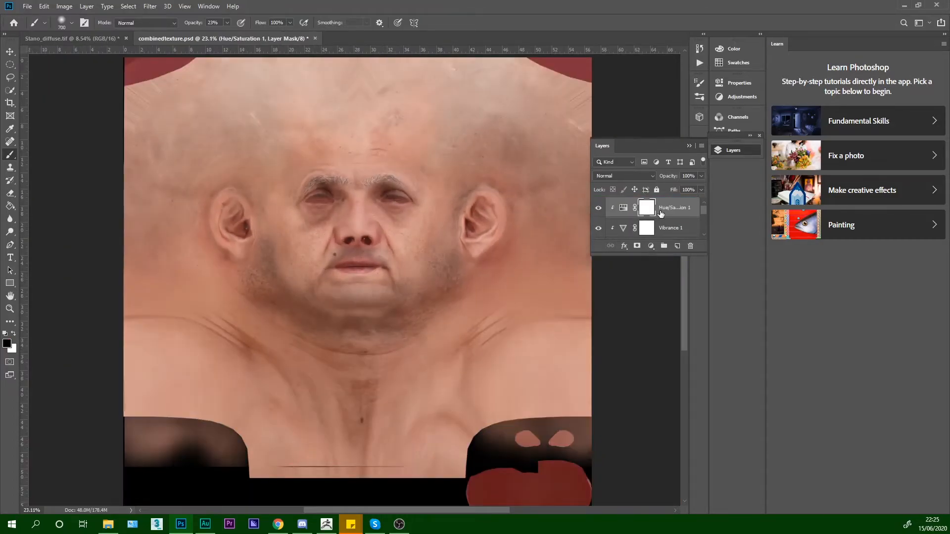
# - Make a new merged copy of the entire canvas and paste it as an unclipped layer at the top of the stack
pyautogui.click(44, 6)
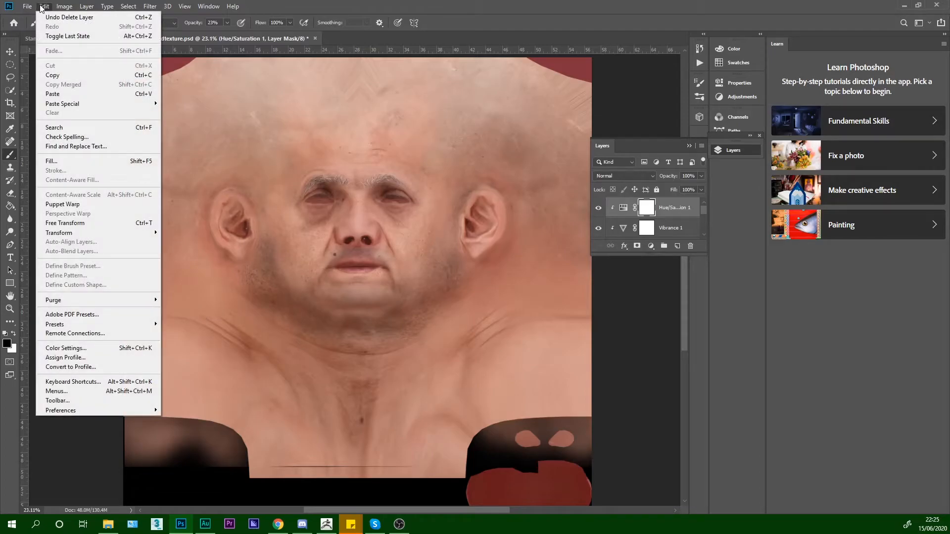
pyautogui.click(690, 207)
pyautogui.hotkey('ctrl', 'a')
pyautogui.click(44, 7)
pyautogui.click(63, 85)
pyautogui.hotkey('ctrl', 'v')
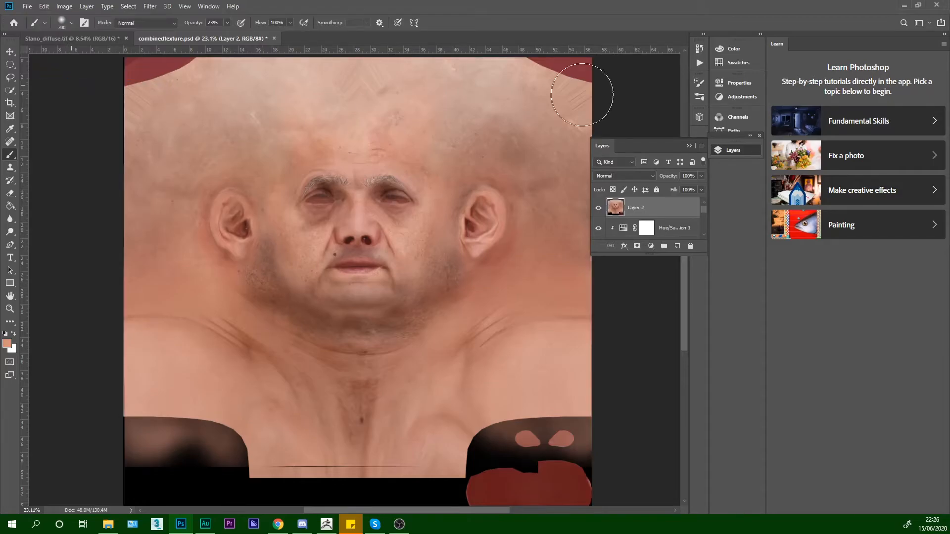
# - Desaturate the pasted merged texture on Layer 2
pyautogui.click(72, 8)
pyautogui.moveTo(75, 34)
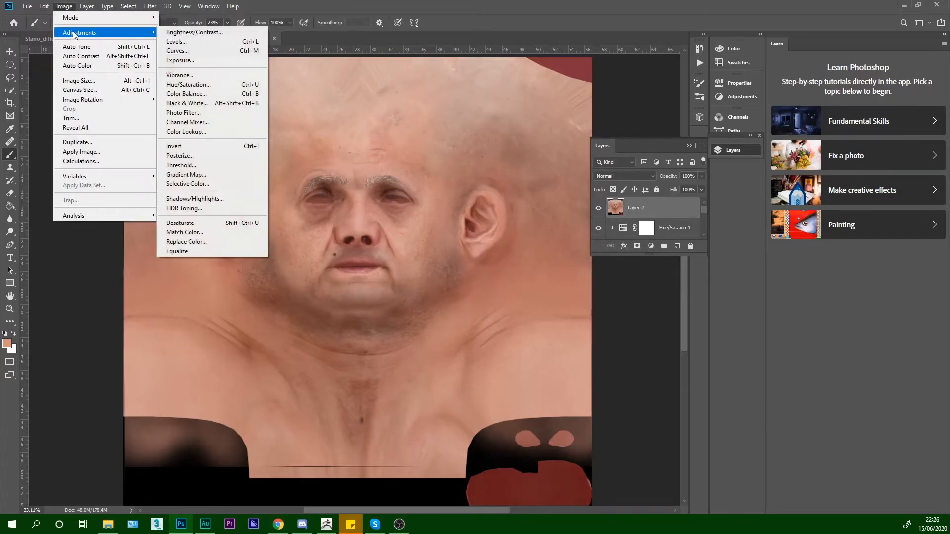
pyautogui.click(208, 224)
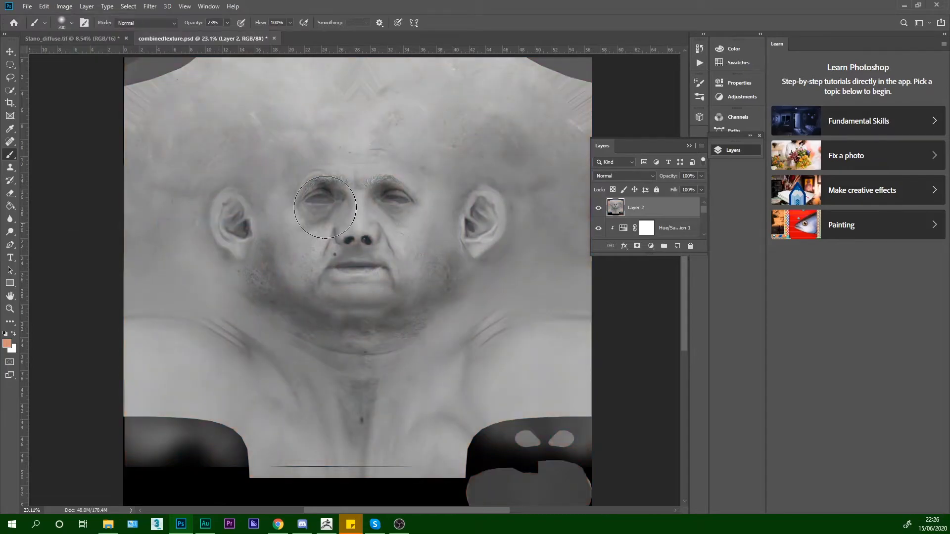
# - Increase the contrast of the grayscale Layer 2 with Levels, setting the input black point to 57 and the white point to 208
pyautogui.scroll(3, 315, 146)
pyautogui.click(150, 6)
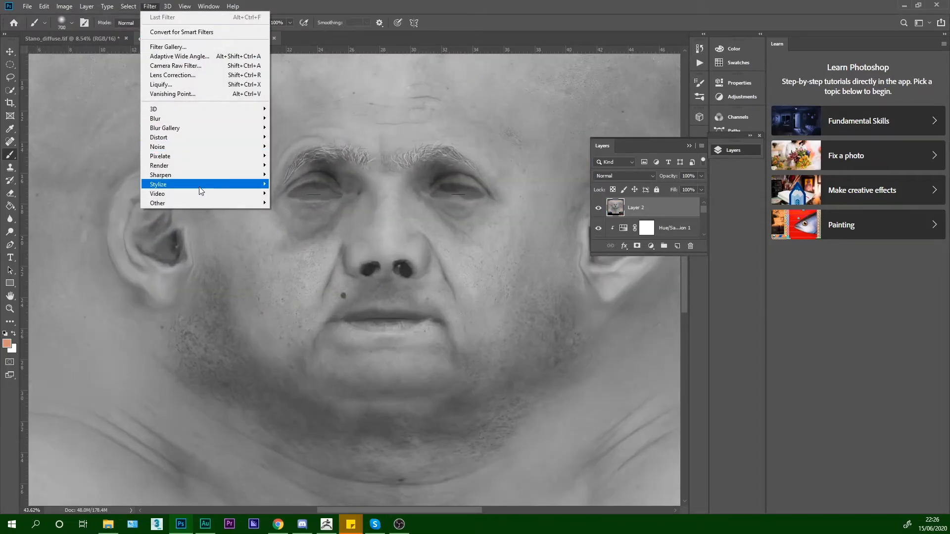
pyautogui.moveTo(64, 7)
pyautogui.moveTo(99, 34)
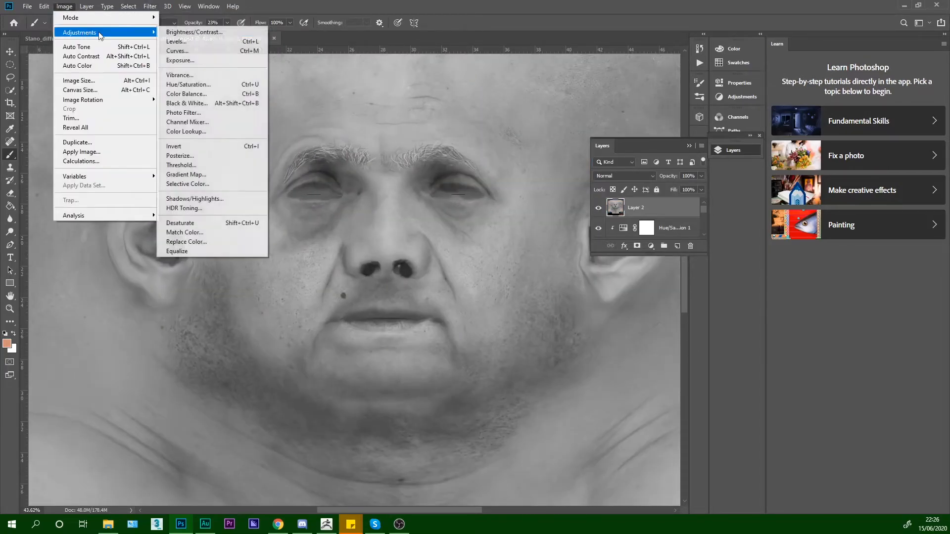
pyautogui.click(201, 42)
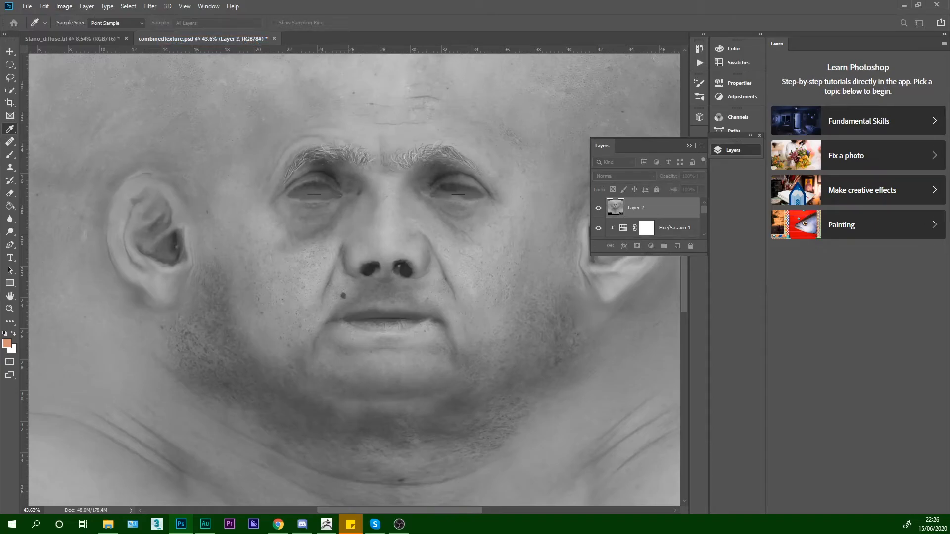
pyautogui.moveTo(413, 165); pyautogui.dragTo(461, 166)
pyautogui.moveTo(384, 281); pyautogui.dragTo(408, 280)
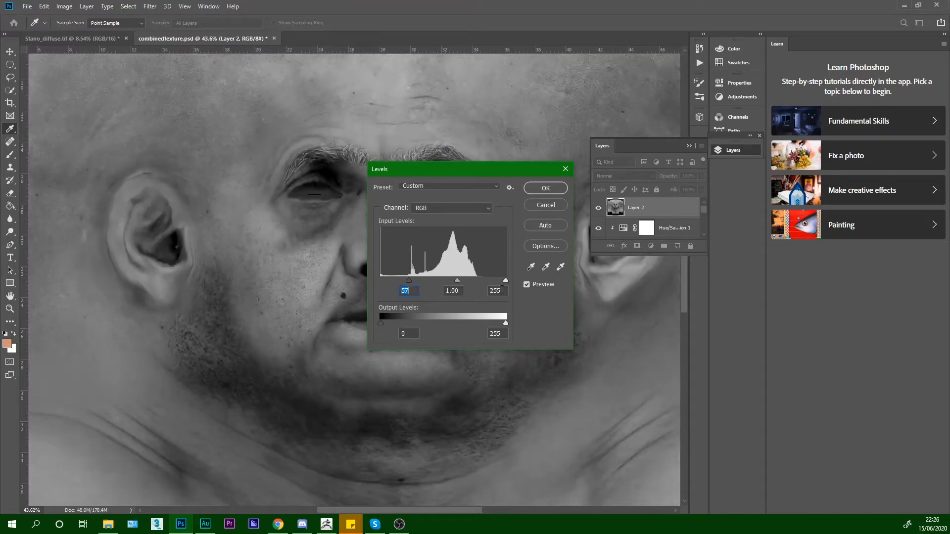
pyautogui.moveTo(505, 281); pyautogui.dragTo(482, 286)
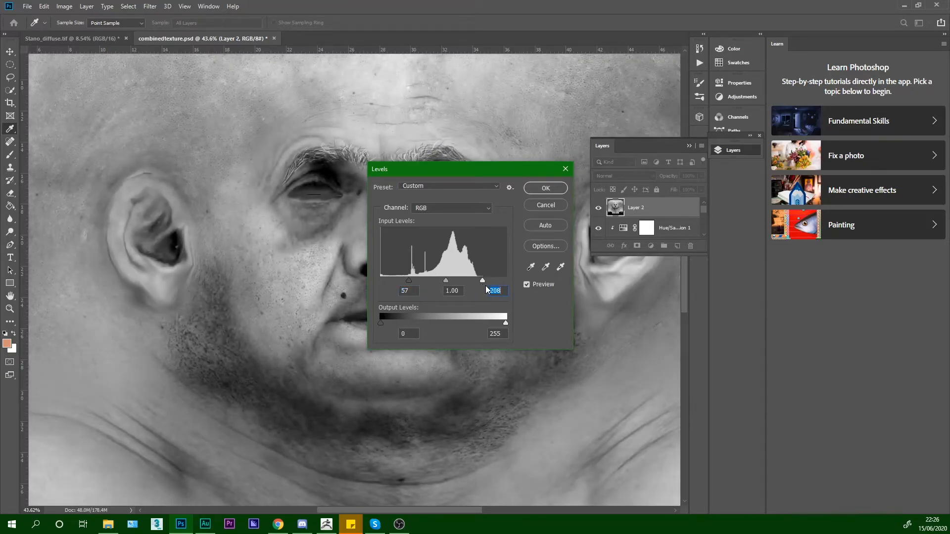
pyautogui.click(546, 189)
pyautogui.press('b')
# - Inspect the grayscale detail around the eyes and nose, and delete Layer 2
pyautogui.scroll(6, 334, 79)
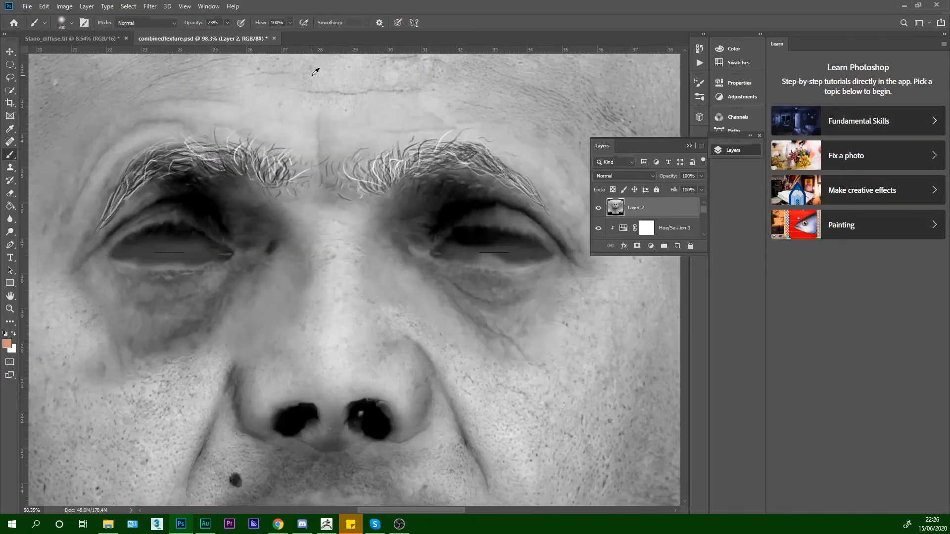
pyautogui.scroll(-5, 376, 160)
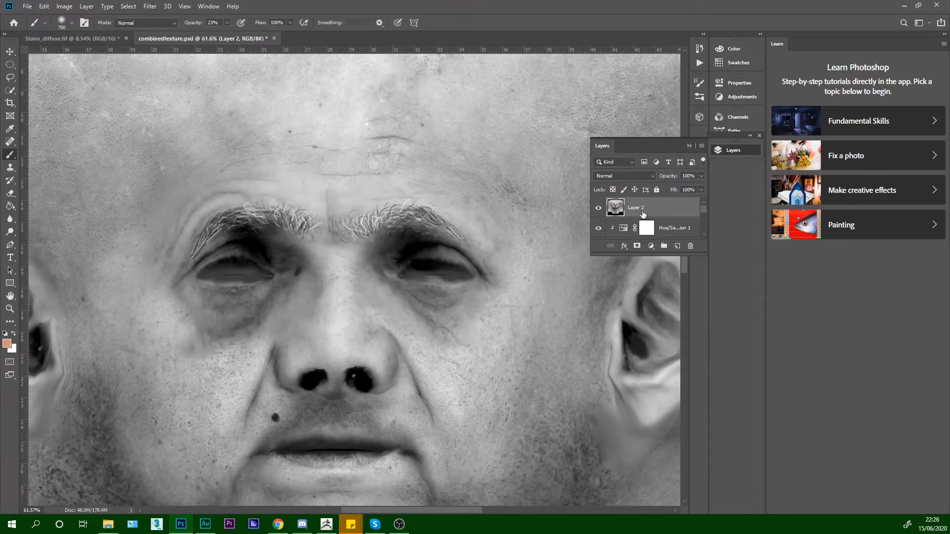
pyautogui.press('Delete')
# - Compare the skin with and without the Brightness/Contrast adjustment, and target Layer 1's mask with a white brush of size 125 at 100% opacity
pyautogui.scroll(-4, 648, 213)
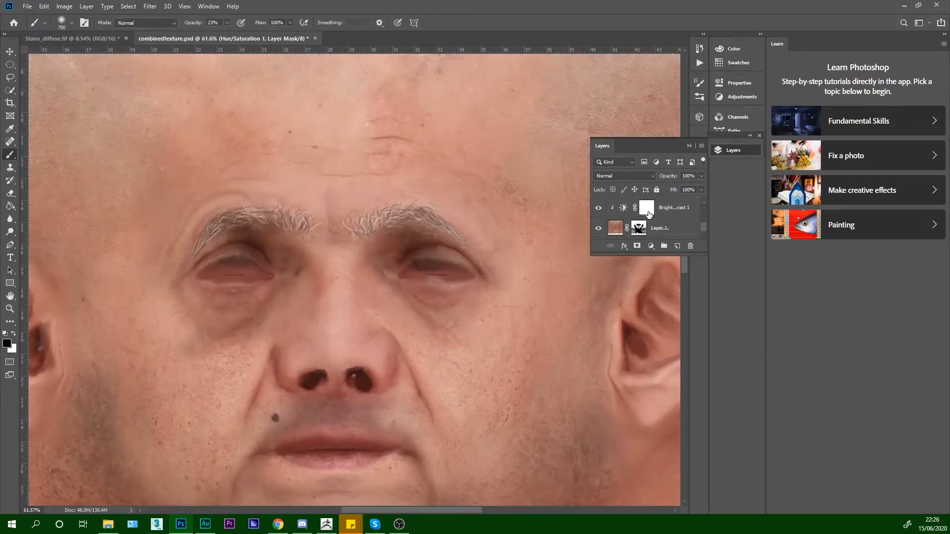
pyautogui.click(599, 211)
pyautogui.click(599, 210)
pyautogui.scroll(2, 629, 215)
pyautogui.click(640, 229)
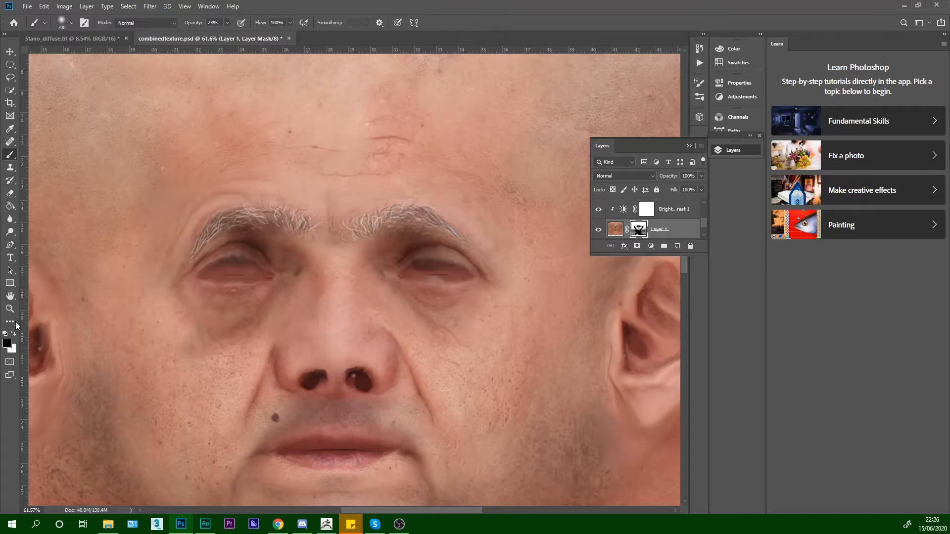
pyautogui.press('[')
pyautogui.press('[')
pyautogui.press('[')
pyautogui.press('[')
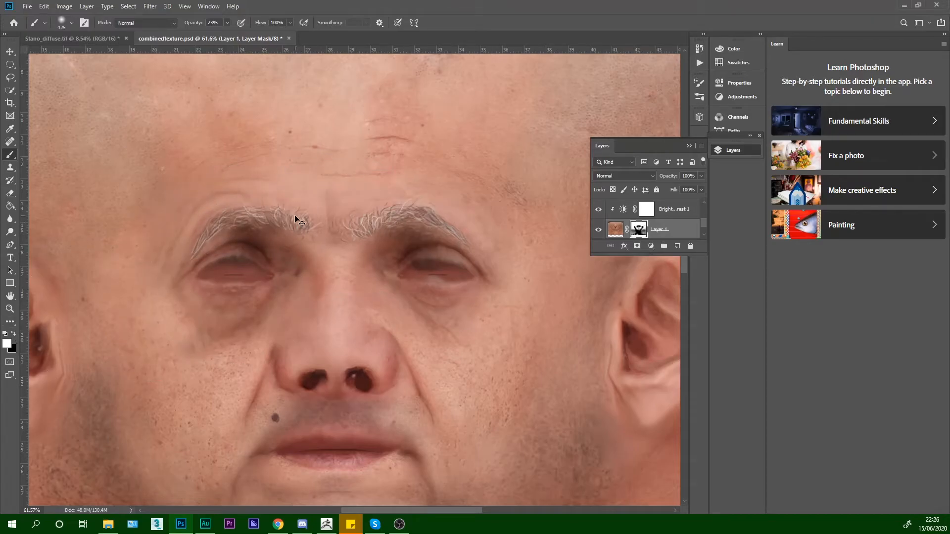
pyautogui.moveTo(220, 32); pyautogui.dragTo(270, 31)
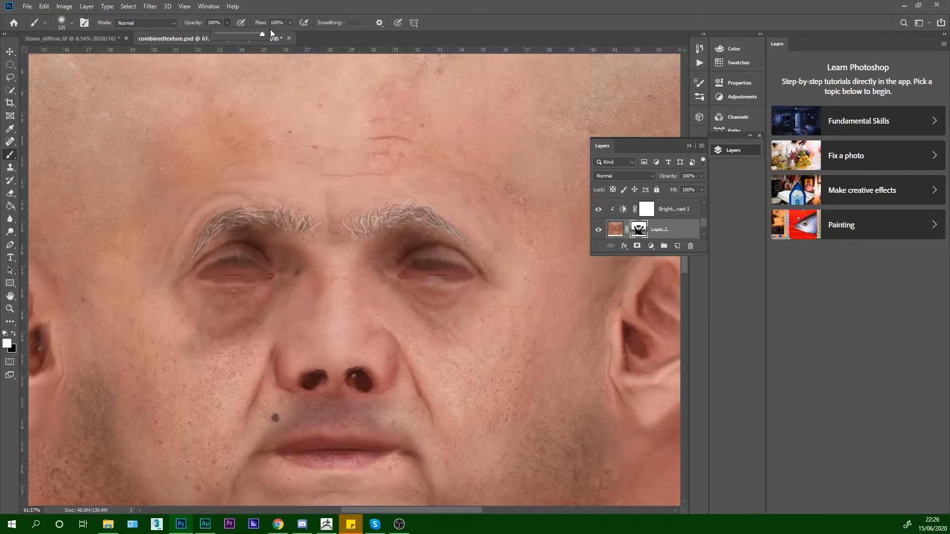
pyautogui.moveTo(403, 224)
pyautogui.mouseDown()
pyautogui.moveTo(364, 223)
pyautogui.moveTo(365, 212)
pyautogui.moveTo(362, 239)
pyautogui.moveTo(406, 198)
pyautogui.moveTo(458, 243)
pyautogui.mouseUp()
pyautogui.hotkey('ctrl', 'z')
pyautogui.hotkey('ctrl', 'z')
# - Paint white on Layer 1's mask over both eyebrows and the inner eye corners to replace the brow hairs with bare skin
pyautogui.moveTo(368, 232)
pyautogui.mouseDown()
pyautogui.moveTo(388, 209)
pyautogui.moveTo(500, 263)
pyautogui.mouseUp()
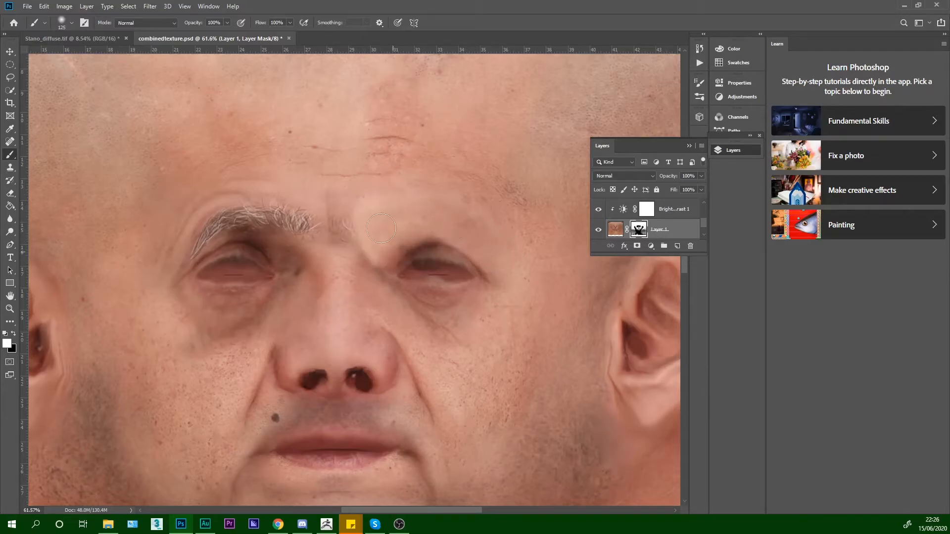
pyautogui.moveTo(348, 230)
pyautogui.mouseDown()
pyautogui.moveTo(302, 236)
pyautogui.moveTo(290, 198)
pyautogui.moveTo(280, 231)
pyautogui.moveTo(251, 225)
pyautogui.moveTo(200, 237)
pyautogui.mouseUp()
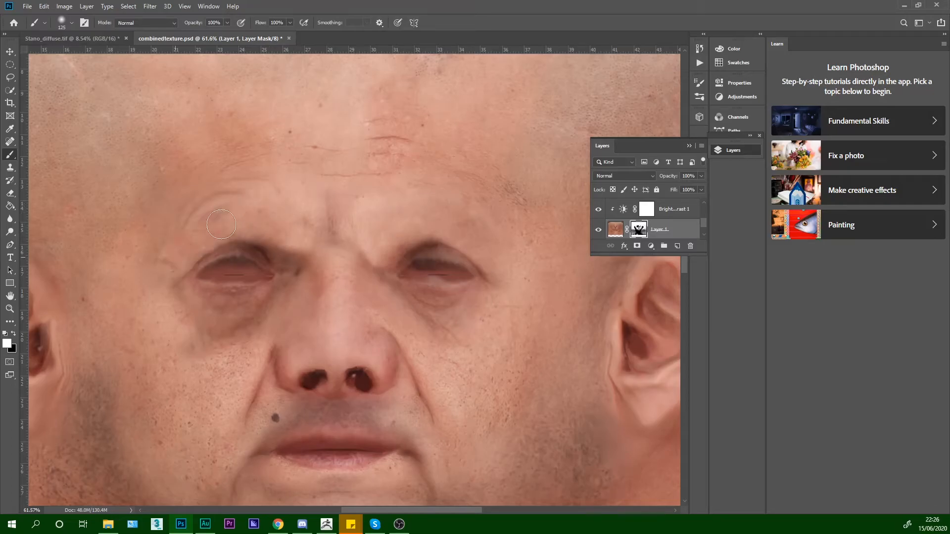
pyautogui.moveTo(247, 209)
pyautogui.mouseDown()
pyautogui.moveTo(289, 244)
pyautogui.moveTo(302, 278)
pyautogui.mouseUp()
pyautogui.moveTo(400, 233)
pyautogui.mouseDown()
pyautogui.moveTo(378, 224)
pyautogui.moveTo(387, 257)
pyautogui.mouseUp()
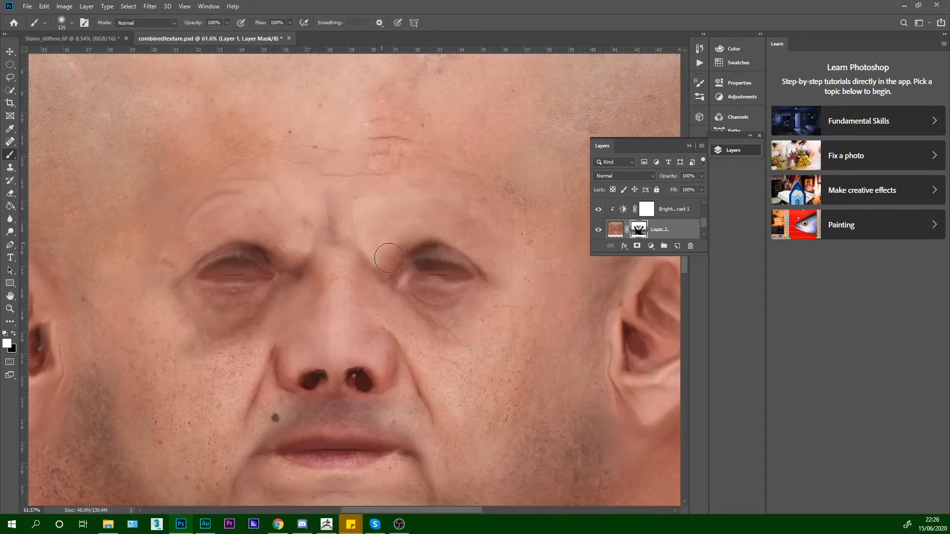
pyautogui.moveTo(486, 246); pyautogui.dragTo(377, 211)
pyautogui.moveTo(179, 236)
pyautogui.mouseDown()
pyautogui.moveTo(189, 206)
pyautogui.moveTo(218, 218)
pyautogui.moveTo(187, 206)
pyautogui.moveTo(235, 182)
pyautogui.moveTo(415, 179)
pyautogui.moveTo(509, 253)
pyautogui.mouseUp()
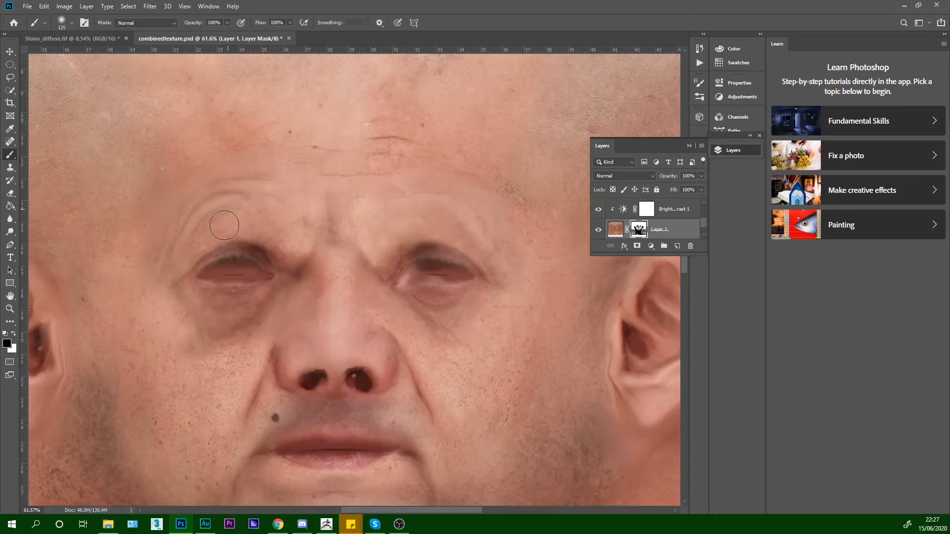
# - Touch up Layer 1's mask around the outer brow areas above both eyes, undoing the first stroke beside the eye
pyautogui.moveTo(229, 199)
pyautogui.mouseDown()
pyautogui.moveTo(195, 200)
pyautogui.moveTo(189, 254)
pyautogui.mouseUp()
pyautogui.hotkey('ctrl', 'z')
pyautogui.moveTo(162, 205); pyautogui.dragTo(184, 245)
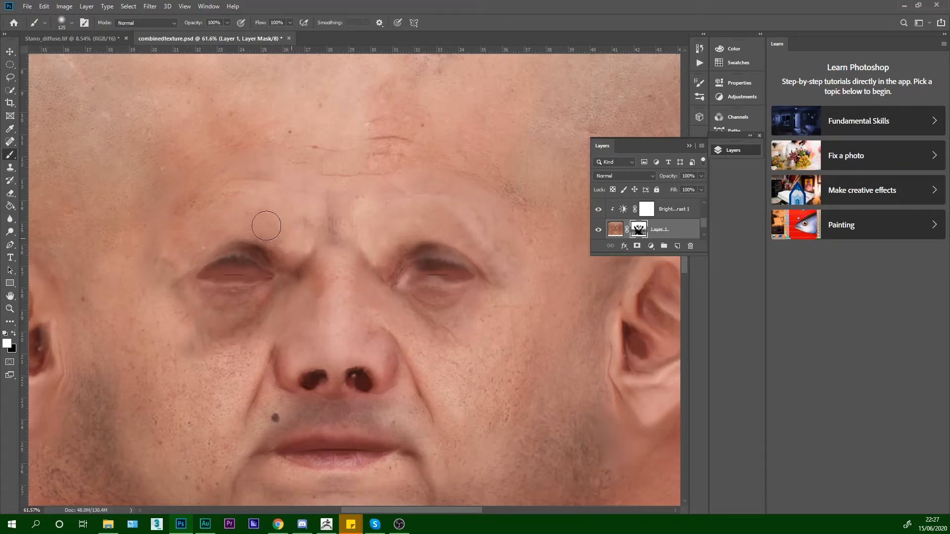
pyautogui.moveTo(433, 201); pyautogui.dragTo(499, 252)
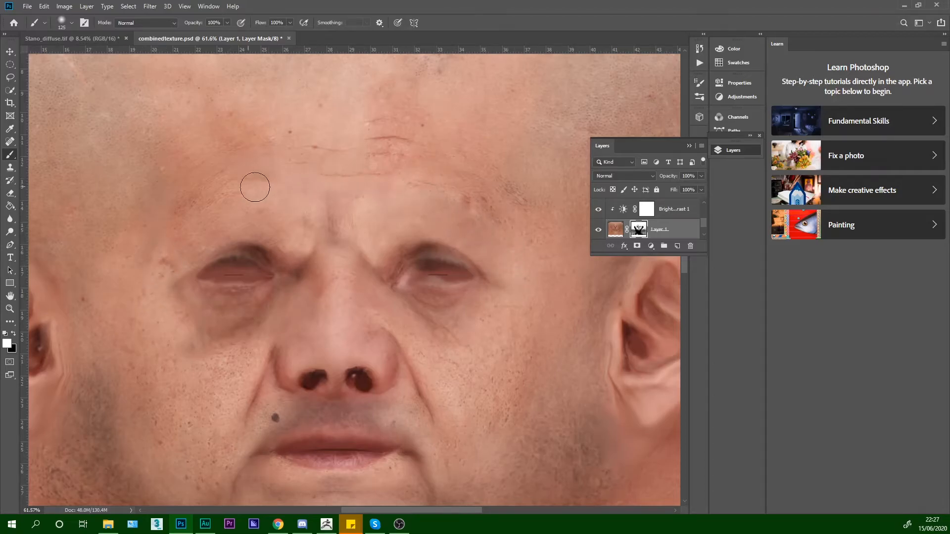
# - Paint Layer 1's mask between the brows and over the nose, and undo the last stroke beneath the eye
pyautogui.moveTo(333, 194)
pyautogui.mouseDown()
pyautogui.moveTo(331, 233)
pyautogui.moveTo(354, 311)
pyautogui.moveTo(331, 341)
pyautogui.moveTo(340, 249)
pyautogui.moveTo(356, 356)
pyautogui.moveTo(376, 327)
pyautogui.moveTo(390, 368)
pyautogui.moveTo(345, 321)
pyautogui.moveTo(300, 356)
pyautogui.moveTo(276, 359)
pyautogui.mouseUp()
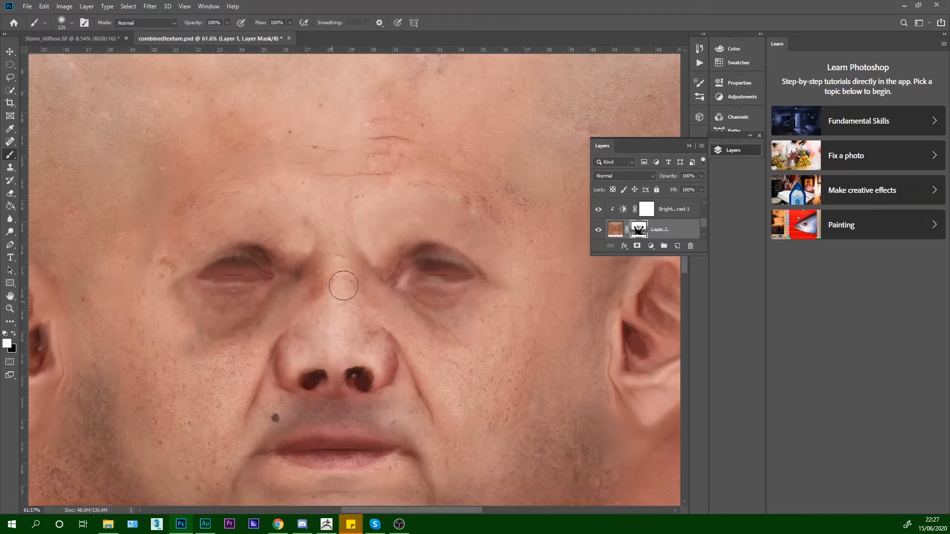
pyautogui.moveTo(365, 271)
pyautogui.mouseDown()
pyautogui.moveTo(388, 317)
pyautogui.moveTo(489, 332)
pyautogui.mouseUp()
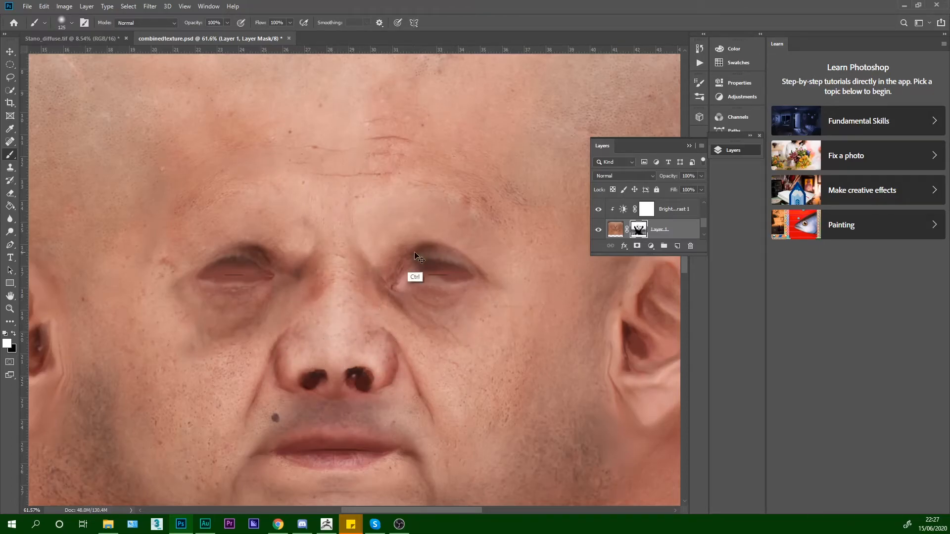
pyautogui.hotkey('ctrl', 'z')
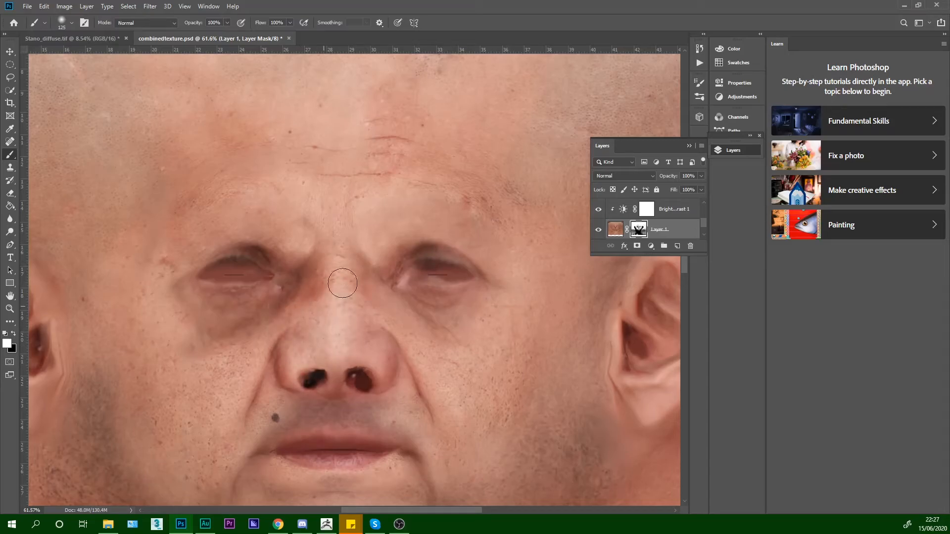
# - Try painting white on Layer 1's mask over the upper lip and mouth area, and undo the stroke
pyautogui.moveTo(396, 381); pyautogui.dragTo(391, 285)
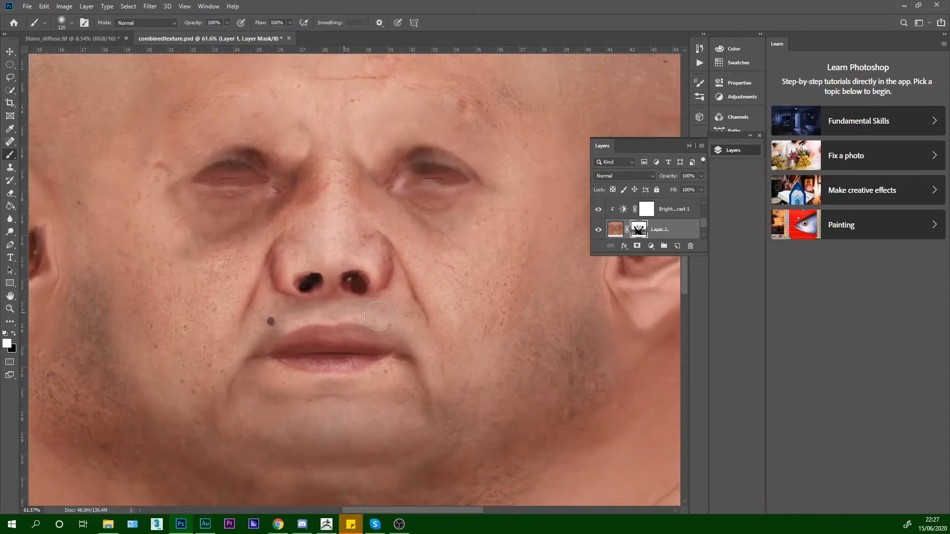
pyautogui.moveTo(309, 407)
pyautogui.mouseDown()
pyautogui.moveTo(268, 394)
pyautogui.moveTo(252, 420)
pyautogui.moveTo(296, 386)
pyautogui.moveTo(325, 444)
pyautogui.moveTo(366, 397)
pyautogui.moveTo(407, 429)
pyautogui.moveTo(310, 423)
pyautogui.moveTo(174, 345)
pyautogui.moveTo(133, 392)
pyautogui.moveTo(143, 308)
pyautogui.mouseUp()
pyautogui.hotkey('ctrl', 'z')
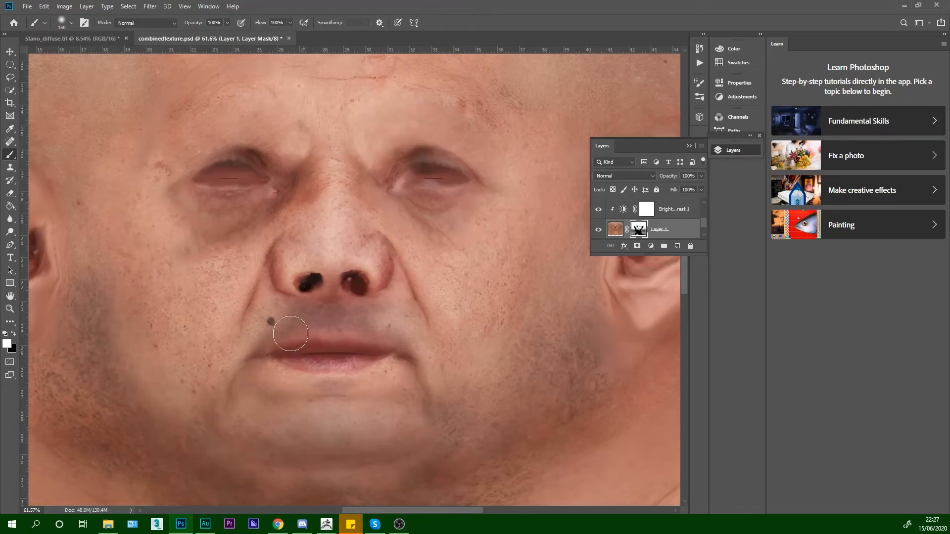
# - Paint white on Layer 1's mask around the mouth corner and cheeks, enlarging the brush to 400 and undoing the last stroke
pyautogui.moveTo(136, 346)
pyautogui.mouseDown()
pyautogui.moveTo(140, 368)
pyautogui.moveTo(111, 304)
pyautogui.moveTo(244, 402)
pyautogui.mouseUp()
pyautogui.press(']')
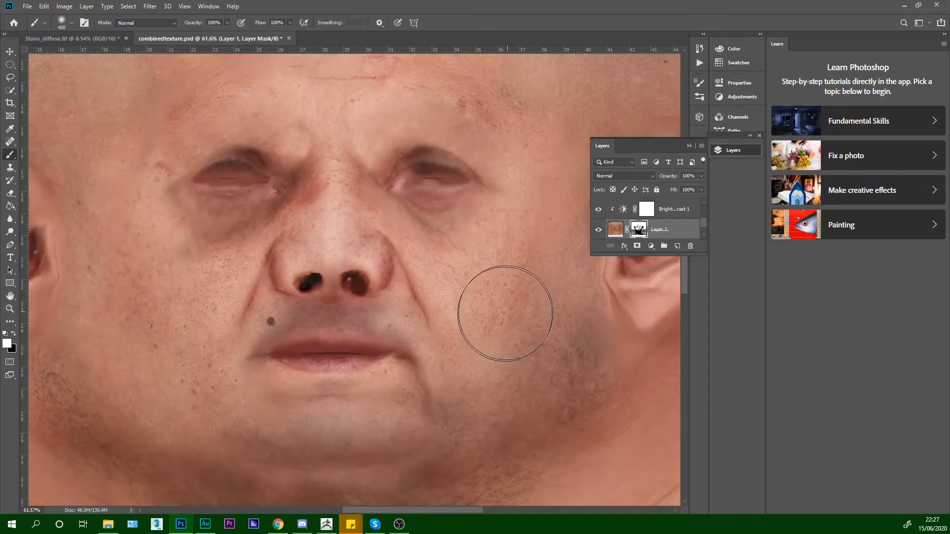
pyautogui.moveTo(497, 276); pyautogui.dragTo(530, 378)
pyautogui.moveTo(278, 295); pyautogui.dragTo(230, 256)
pyautogui.hotkey('ctrl', 'z')
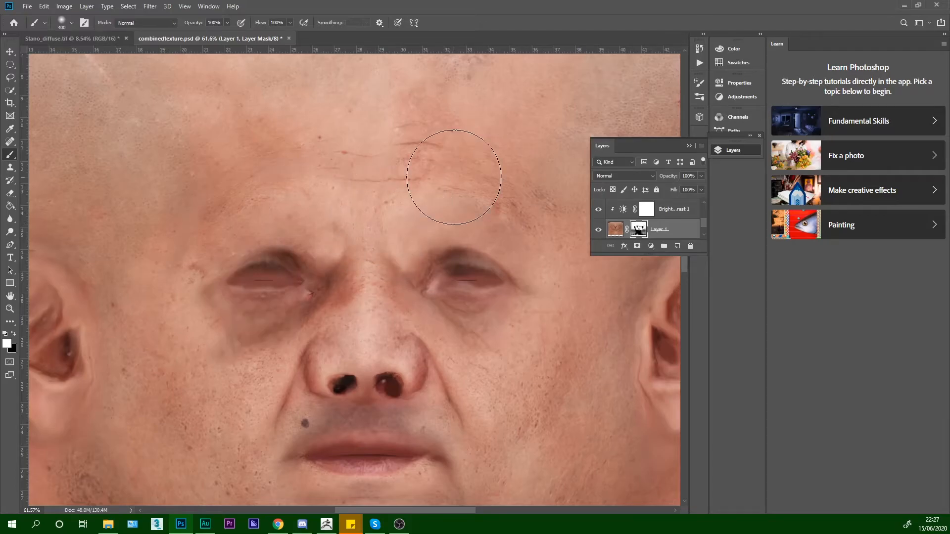
# - Paint Layer 1's mask white with the size 400 brush over the neck, shoulders and chest to bring in the Stano_diffuse skin
pyautogui.hotkey('ctrl', '-')
pyautogui.hotkey('ctrl', '-')
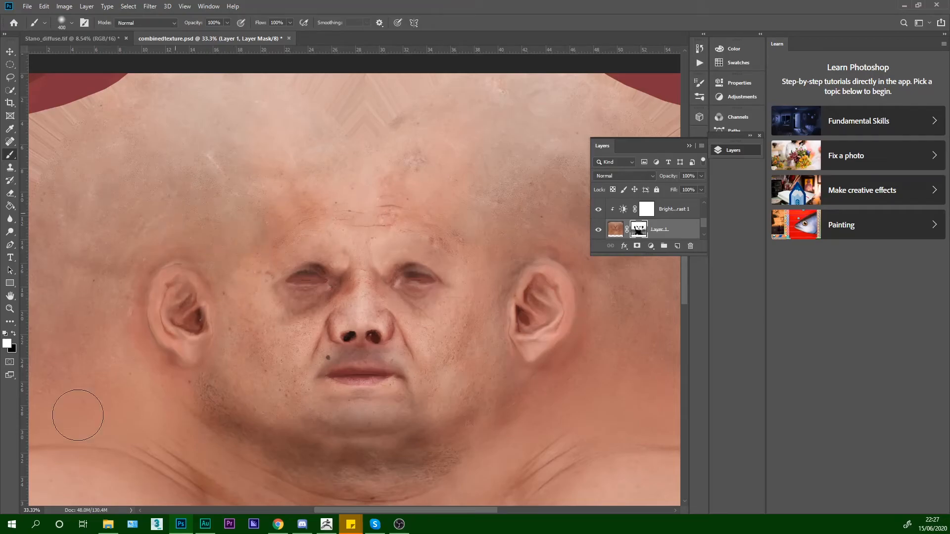
pyautogui.moveTo(504, 422); pyautogui.dragTo(468, 259)
pyautogui.moveTo(365, 380); pyautogui.dragTo(542, 335)
pyautogui.moveTo(375, 311)
pyautogui.mouseDown()
pyautogui.moveTo(322, 453)
pyautogui.moveTo(242, 269)
pyautogui.moveTo(190, 278)
pyautogui.mouseUp()
pyautogui.moveTo(552, 391); pyautogui.dragTo(243, 87)
pyautogui.moveTo(514, 184); pyautogui.dragTo(543, 345)
pyautogui.moveTo(542, 188)
pyautogui.mouseDown()
pyautogui.moveTo(511, 345)
pyautogui.moveTo(388, 201)
pyautogui.moveTo(333, 382)
pyautogui.moveTo(201, 366)
pyautogui.moveTo(169, 213)
pyautogui.mouseUp()
pyautogui.moveTo(383, 303); pyautogui.dragTo(515, 316)
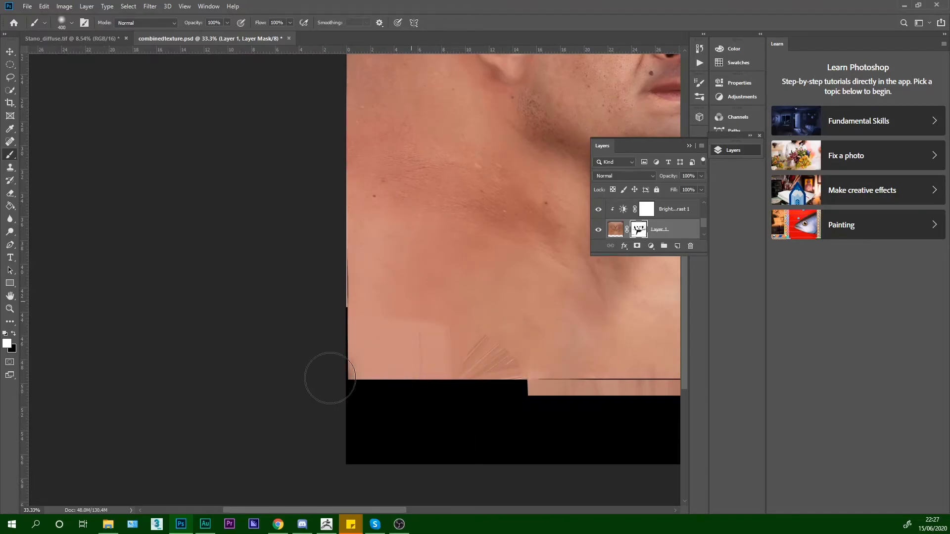
pyautogui.moveTo(571, 341); pyautogui.dragTo(497, 335)
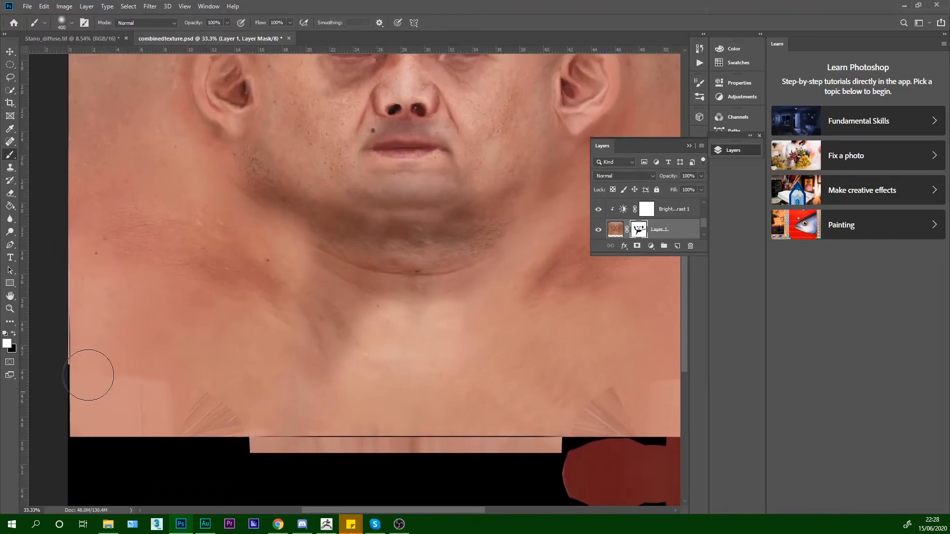
# - Try painting Layer 1's mask black over both lower shoulder corners of the texture, undoing the first stroke
pyautogui.click(15, 335)
pyautogui.moveTo(119, 356)
pyautogui.mouseDown()
pyautogui.moveTo(100, 452)
pyautogui.moveTo(102, 333)
pyautogui.moveTo(237, 400)
pyautogui.mouseUp()
pyautogui.hotkey('ctrl', 'z')
pyautogui.moveTo(93, 345)
pyautogui.mouseDown()
pyautogui.moveTo(240, 386)
pyautogui.moveTo(146, 333)
pyautogui.moveTo(295, 445)
pyautogui.mouseUp()
pyautogui.moveTo(536, 393); pyautogui.dragTo(472, 405)
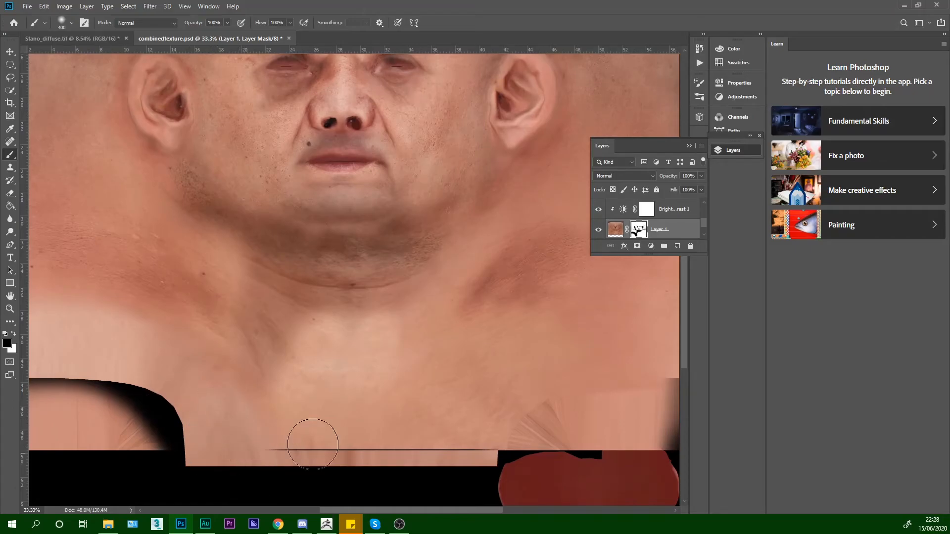
pyautogui.moveTo(553, 431); pyautogui.dragTo(494, 394)
pyautogui.moveTo(424, 235)
pyautogui.mouseDown()
pyautogui.moveTo(406, 269)
pyautogui.moveTo(322, 331)
pyautogui.moveTo(301, 227)
pyautogui.mouseUp()
pyautogui.moveTo(363, 243); pyautogui.dragTo(482, 363)
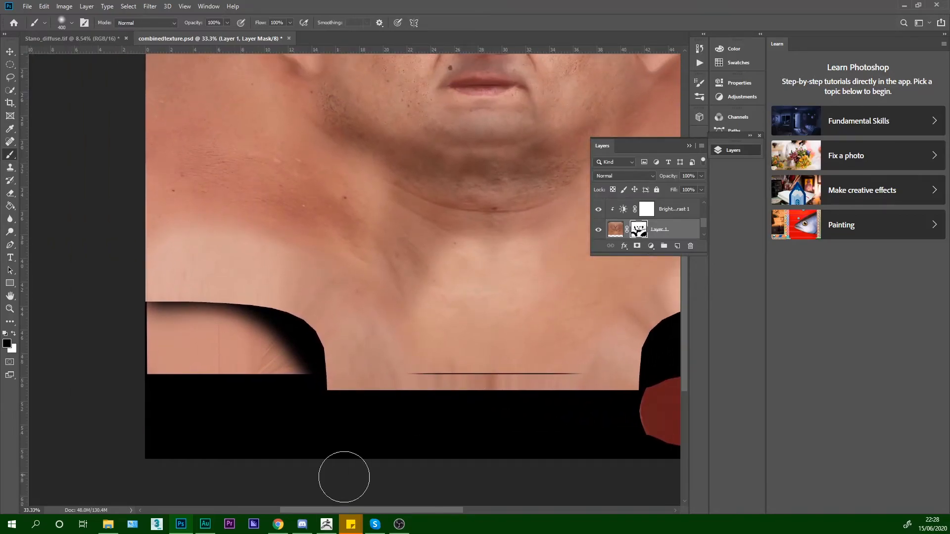
# - Paint white on Layer 1's mask over both lower shoulder corners and along the chest's lower edge to restore the skin there
pyautogui.click(14, 335)
pyautogui.moveTo(188, 292)
pyautogui.mouseDown()
pyautogui.moveTo(159, 356)
pyautogui.moveTo(170, 310)
pyautogui.moveTo(239, 379)
pyautogui.moveTo(309, 416)
pyautogui.moveTo(348, 414)
pyautogui.mouseUp()
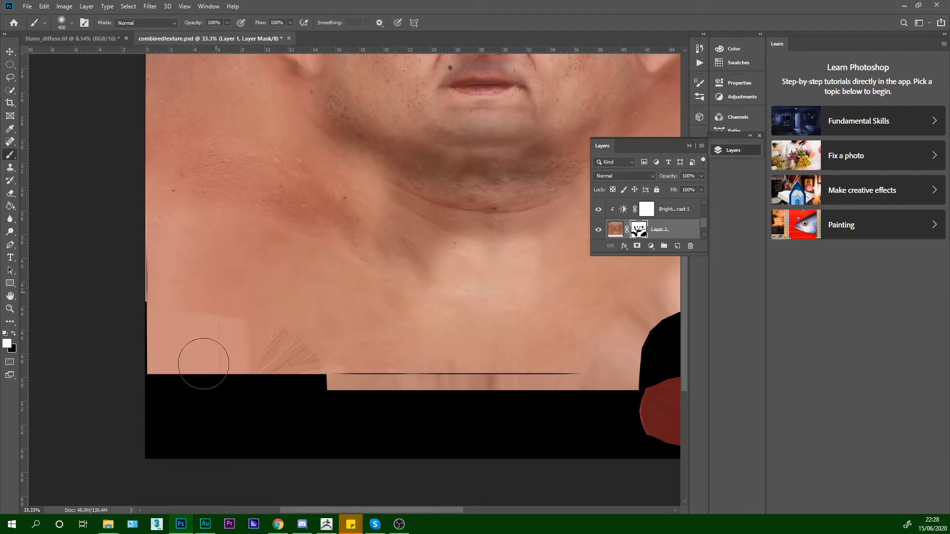
pyautogui.moveTo(546, 365); pyautogui.dragTo(497, 412)
pyautogui.moveTo(435, 412)
pyautogui.mouseDown()
pyautogui.moveTo(484, 418)
pyautogui.moveTo(485, 426)
pyautogui.mouseUp()
pyautogui.moveTo(500, 356)
pyautogui.mouseDown()
pyautogui.moveTo(449, 423)
pyautogui.moveTo(433, 398)
pyautogui.moveTo(492, 318)
pyautogui.moveTo(527, 335)
pyautogui.moveTo(552, 378)
pyautogui.moveTo(618, 297)
pyautogui.moveTo(635, 364)
pyautogui.moveTo(631, 339)
pyautogui.mouseUp()
pyautogui.moveTo(445, 416); pyautogui.dragTo(553, 422)
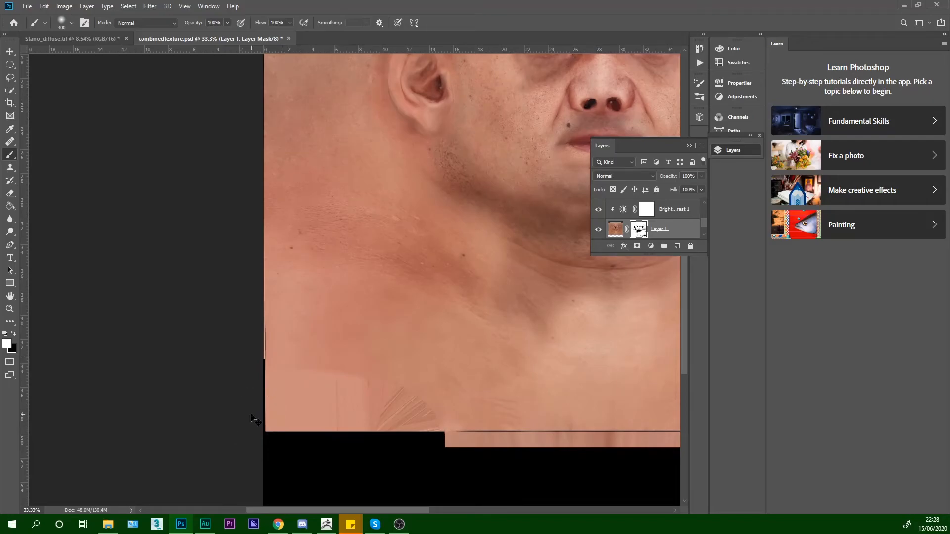
# - Examine the blended skin over the whole texture and up close on the face
pyautogui.scroll(-3, 251, 419)
pyautogui.scroll(2, 251, 419)
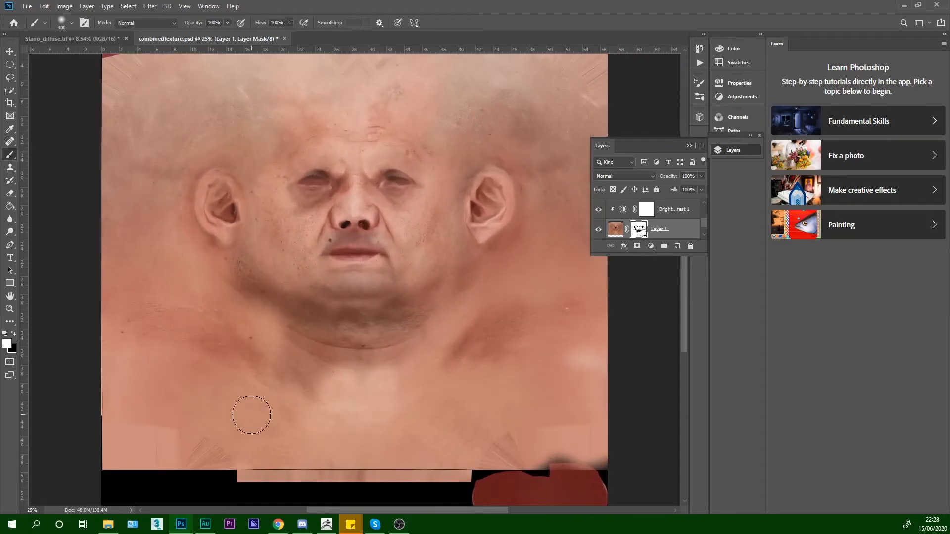
pyautogui.scroll(5, 399, 297)
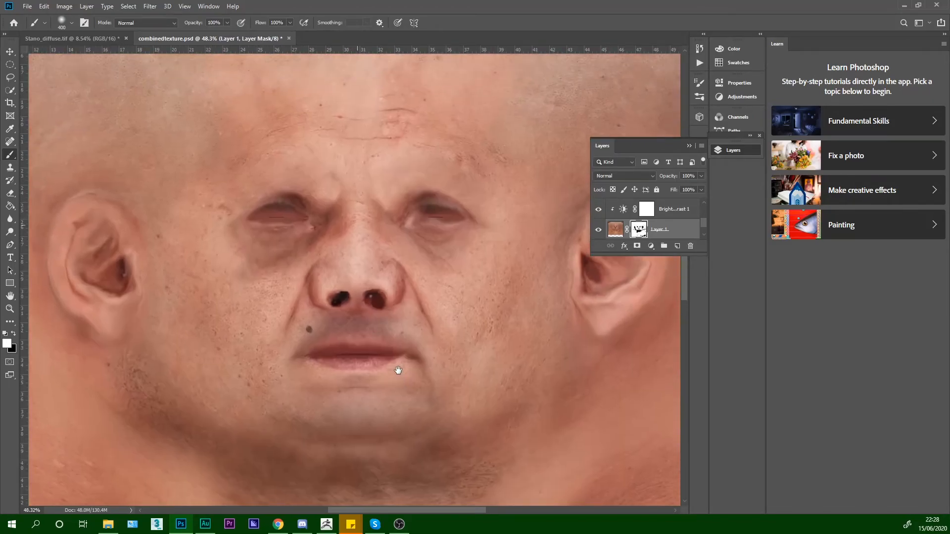
pyautogui.scroll(-2, 273, 242)
pyautogui.scroll(2, 276, 230)
pyautogui.scroll(1, 297, 242)
pyautogui.scroll(-4, 311, 244)
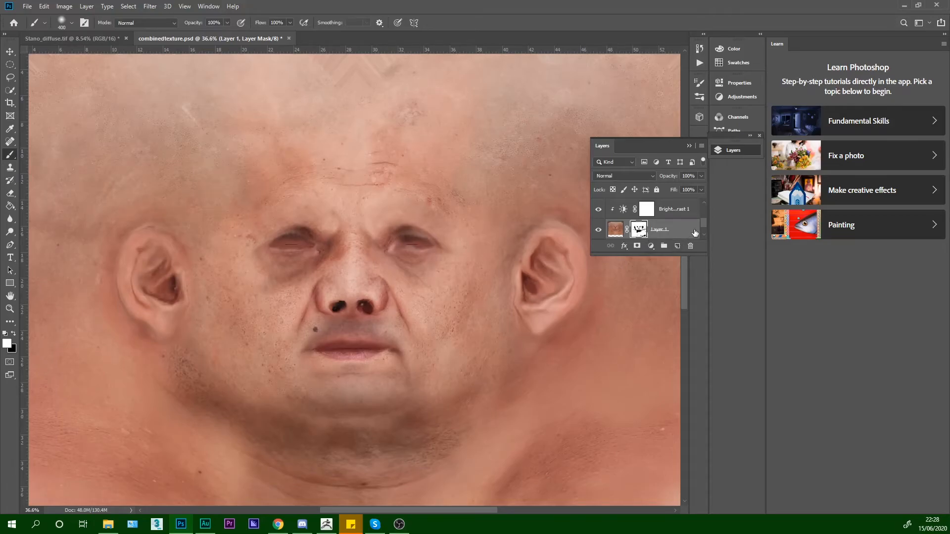
# - Select the topmost Hue/Saturation adjustment and paste a merged copy of the whole canvas above it as a new layer
pyautogui.moveTo(705, 226); pyautogui.dragTo(718, 179)
pyautogui.click(682, 209)
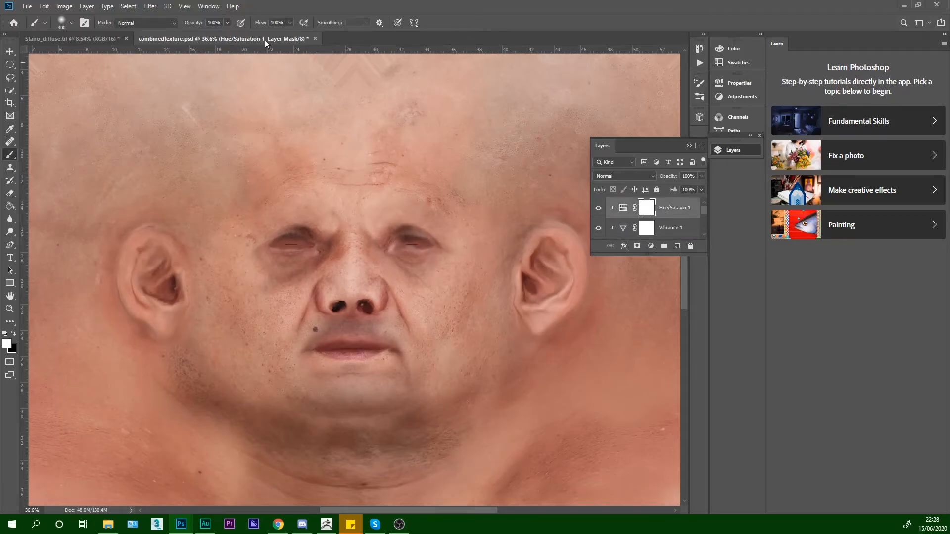
pyautogui.click(46, 6)
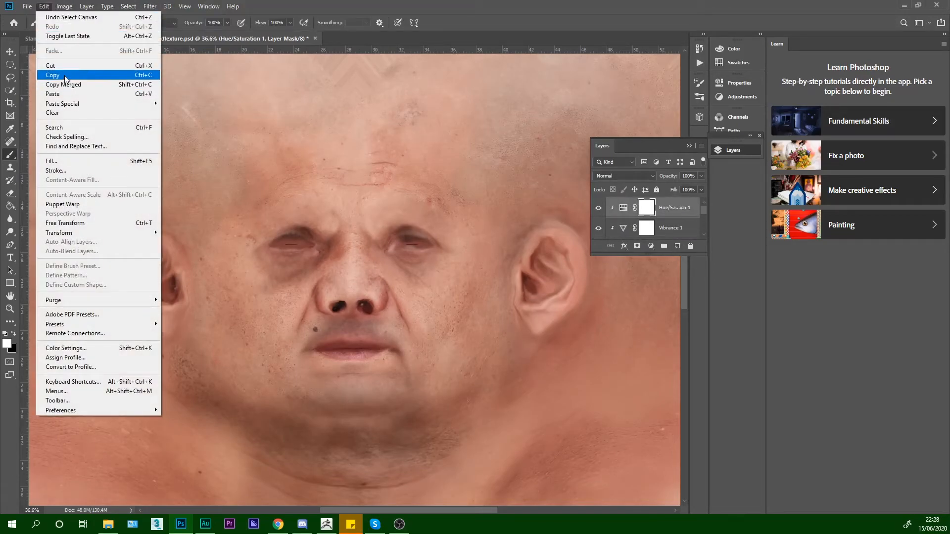
pyautogui.click(67, 85)
pyautogui.hotkey('ctrl', 'v')
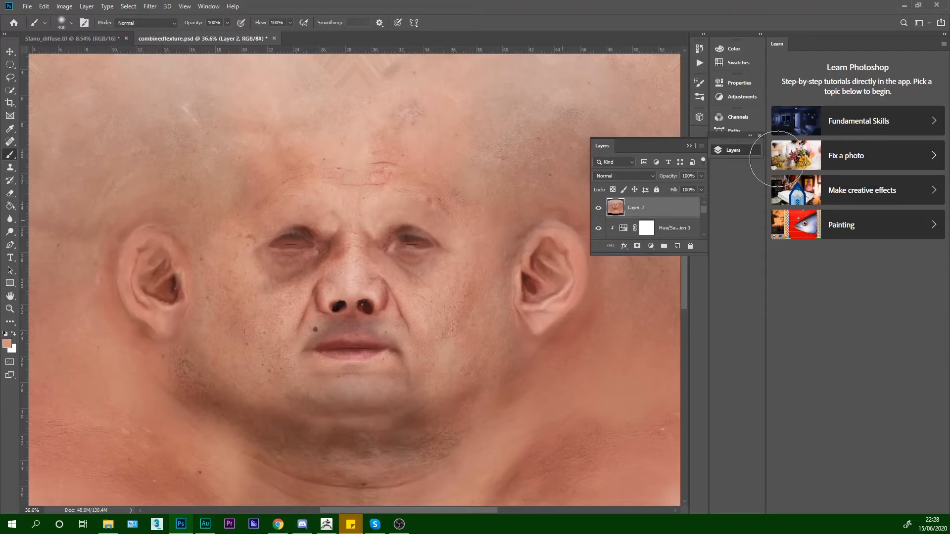
pyautogui.doubleClick(63, 6)
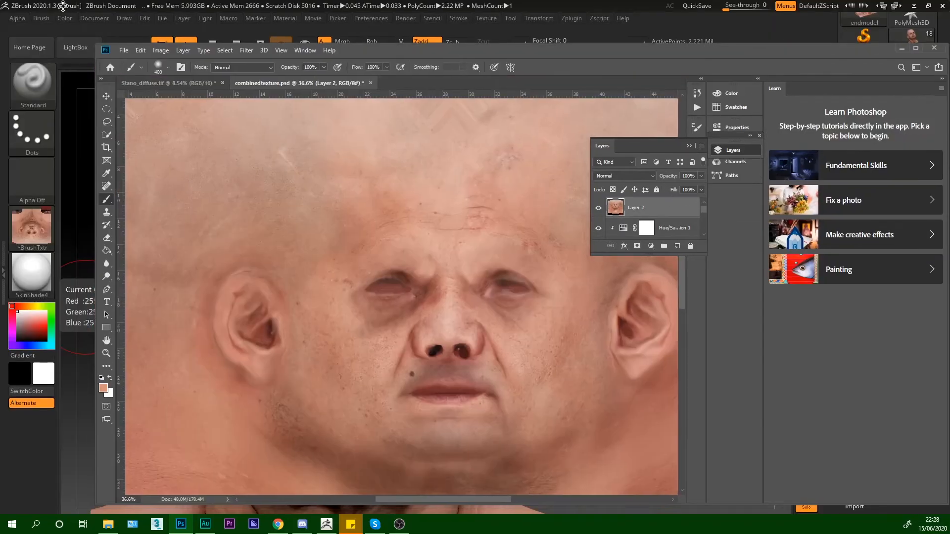
pyautogui.moveTo(885, 55); pyautogui.dragTo(857, 55)
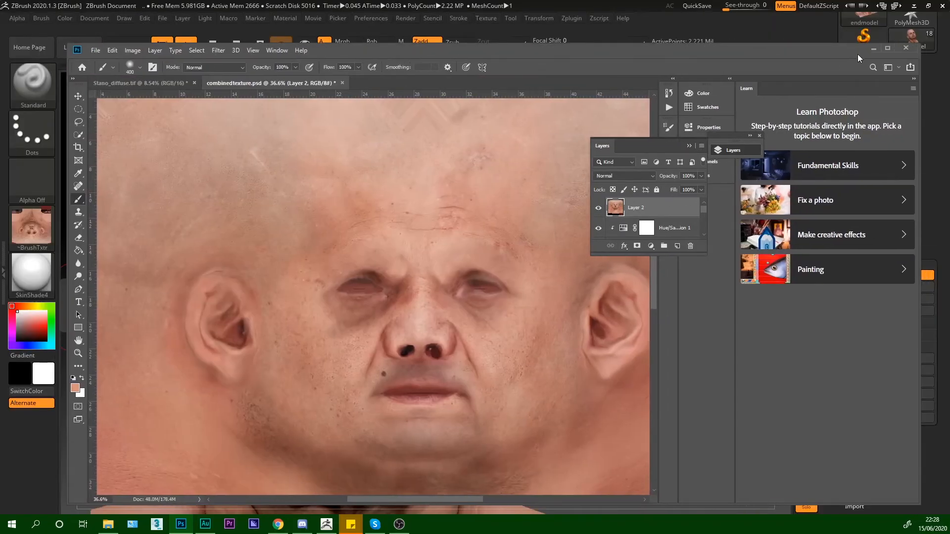
pyautogui.doubleClick(882, 51)
# - Desaturate the merged skin copy on Layer 2
pyautogui.click(63, 6)
pyautogui.moveTo(79, 32)
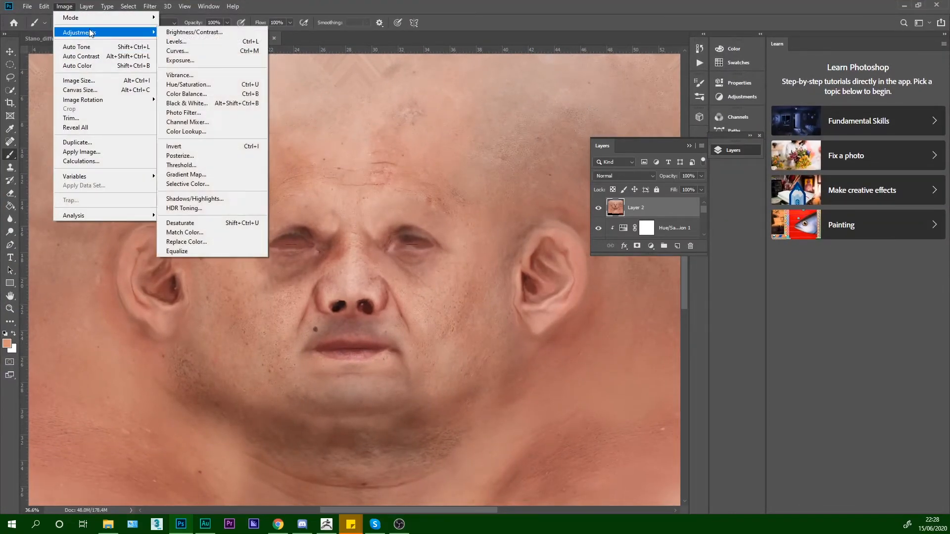
pyautogui.click(247, 231)
pyautogui.scroll(5, 284, 222)
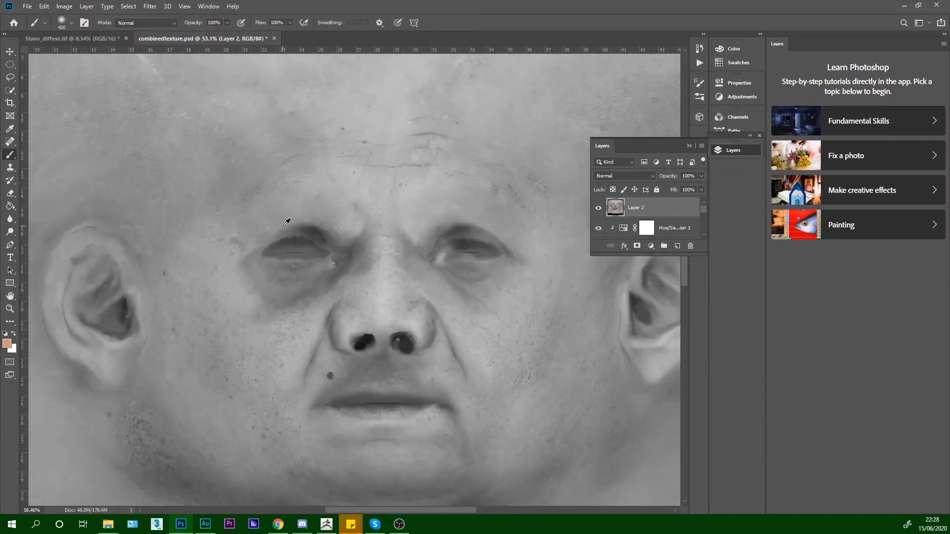
# - Increase Layer 2's contrast with Levels, setting the input black point to 53 and the white point to 204
pyautogui.click(55, 8)
pyautogui.moveTo(92, 31)
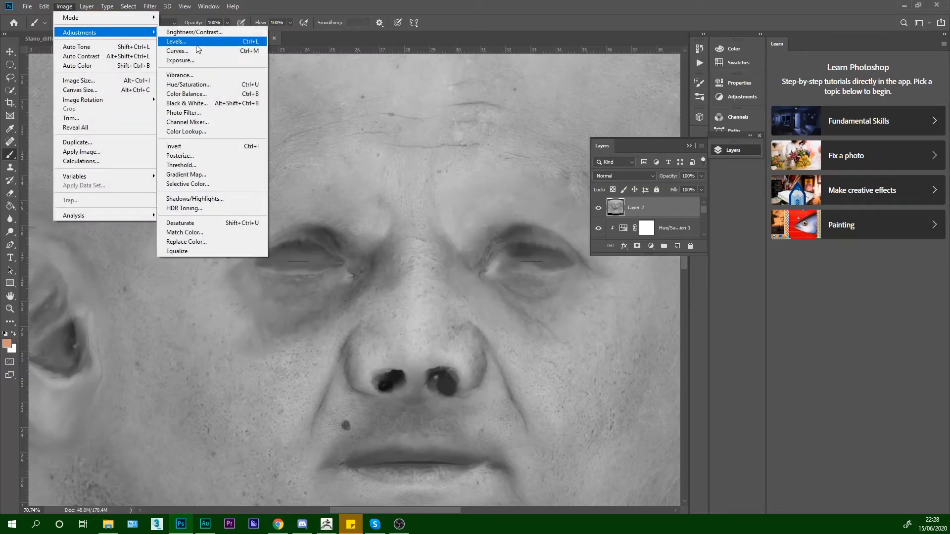
pyautogui.click(193, 43)
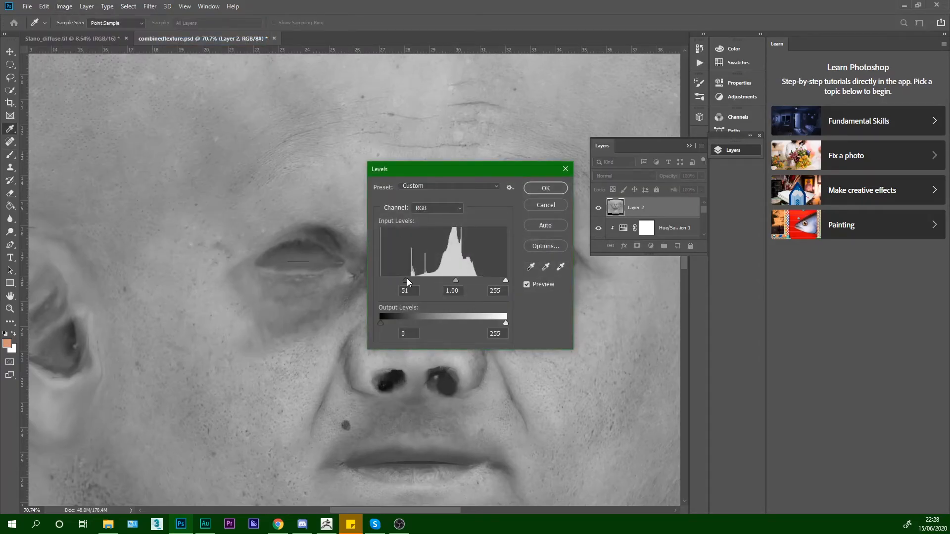
pyautogui.moveTo(406, 280); pyautogui.dragTo(407, 280)
pyautogui.moveTo(505, 281); pyautogui.dragTo(480, 280)
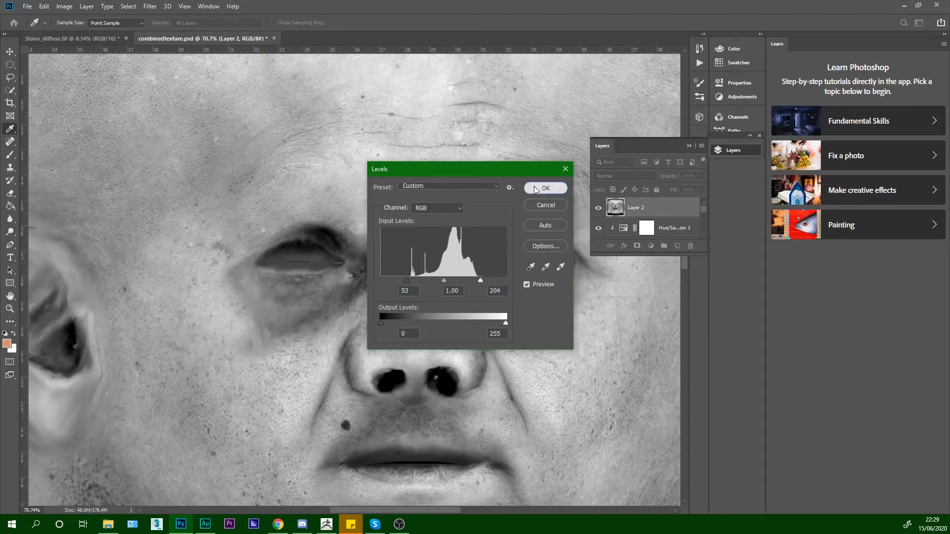
pyautogui.click(545, 188)
# - Apply a High Pass filter with a radius of 4.5 pixels to Layer 2
pyautogui.click(153, 6)
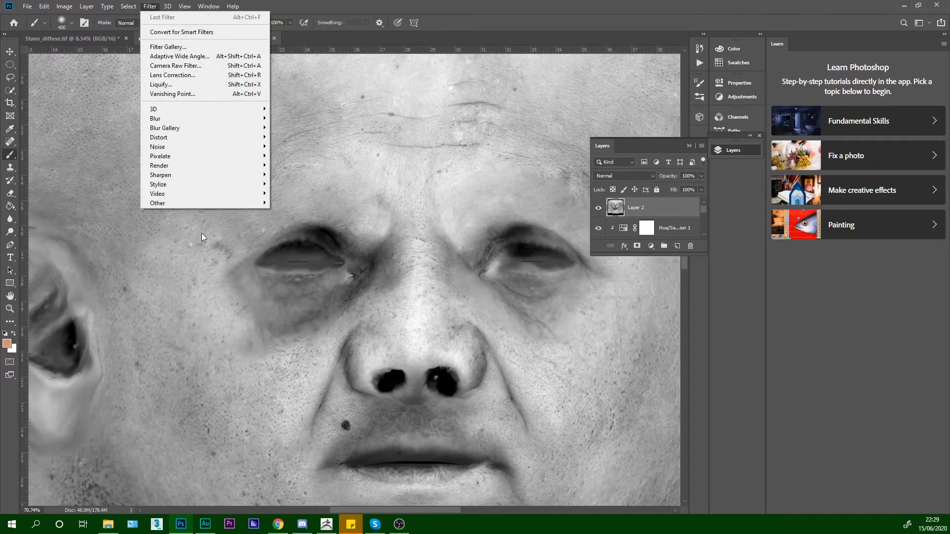
pyautogui.moveTo(247, 203)
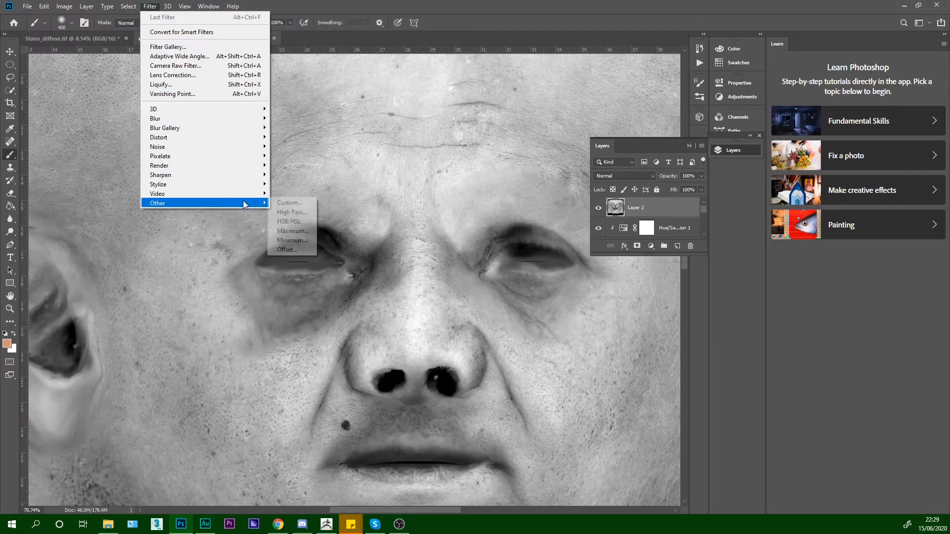
pyautogui.click(287, 212)
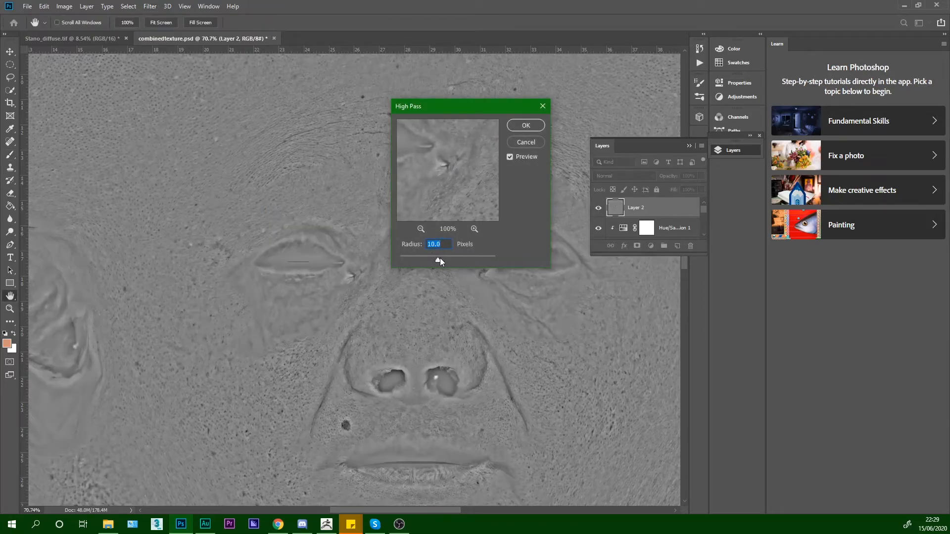
pyautogui.moveTo(416, 258); pyautogui.dragTo(415, 258)
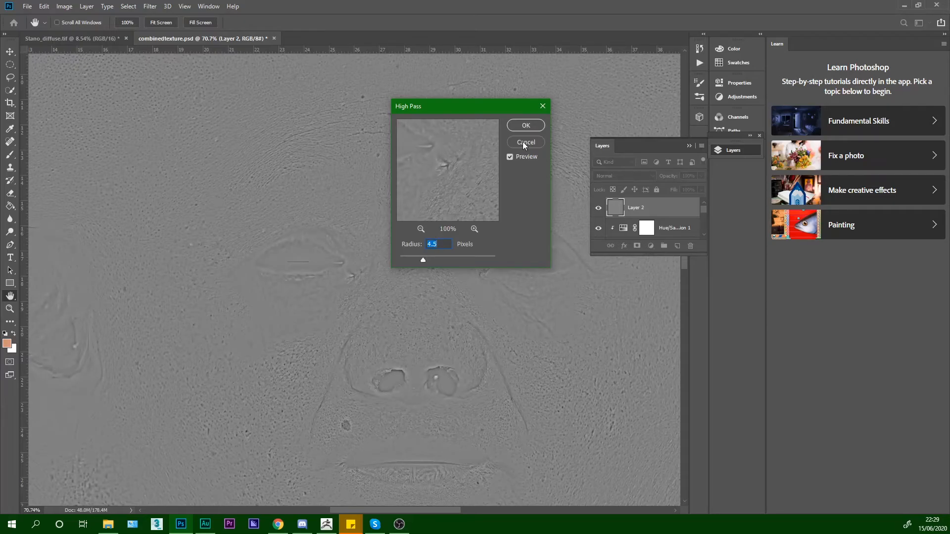
pyautogui.click(526, 125)
pyautogui.press('b')
# - Strengthen Layer 2's high-pass detail with another Levels adjustment, moving the input black and white points inward
pyautogui.scroll(5, 191, 410)
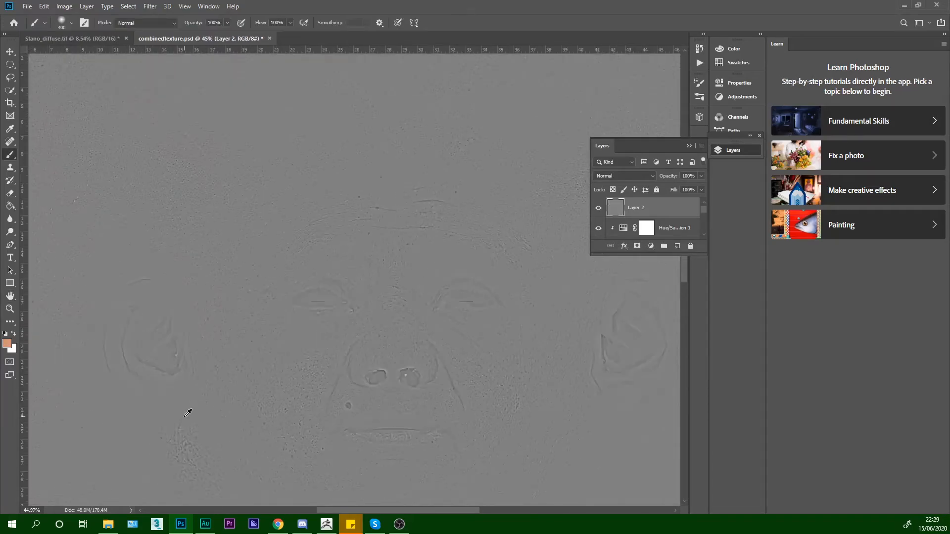
pyautogui.scroll(-5, 188, 413)
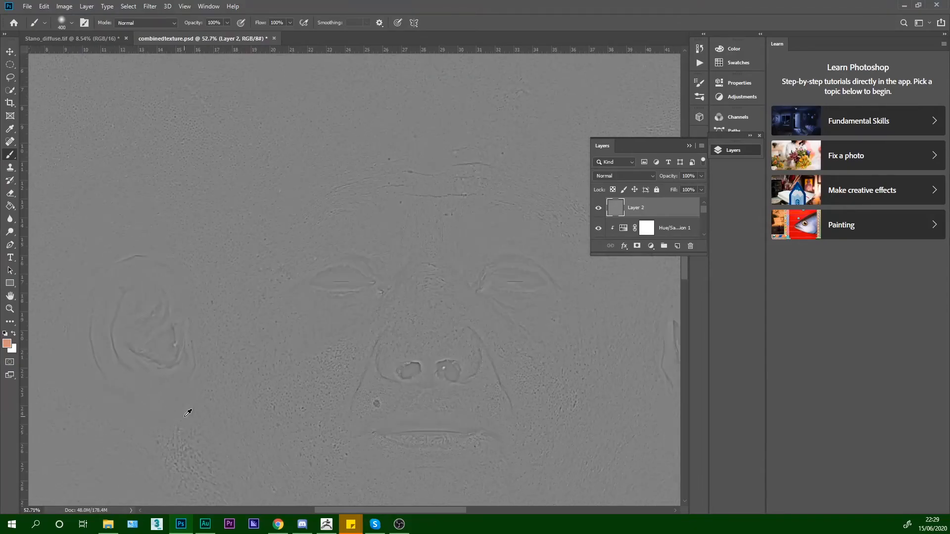
pyautogui.click(65, 7)
pyautogui.moveTo(89, 36)
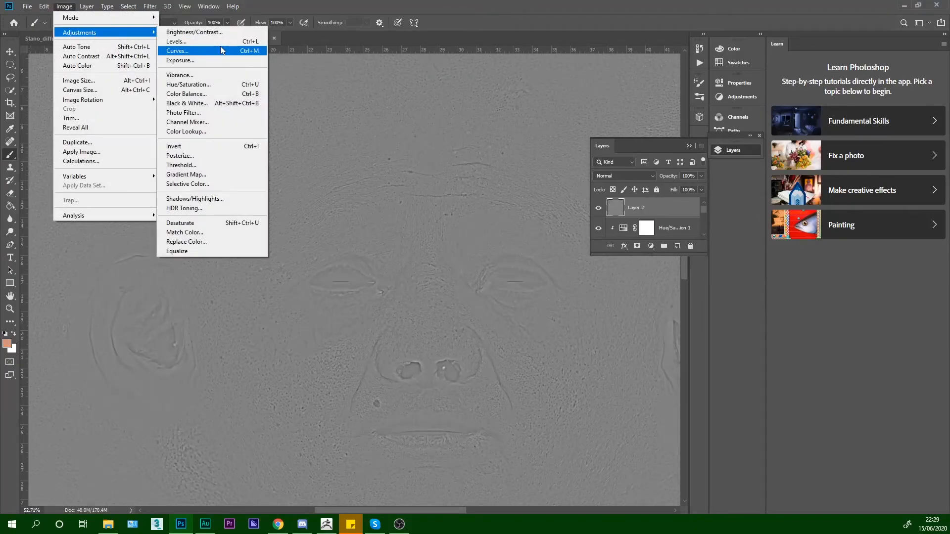
pyautogui.click(223, 46)
pyautogui.moveTo(381, 280); pyautogui.dragTo(401, 280)
pyautogui.moveTo(493, 284); pyautogui.dragTo(483, 278)
pyautogui.click(546, 188)
pyautogui.press('b')
# - Save the high-pass detail document under the new name displacement in Photoshop format, keeping Maximize Compatibility enabled
pyautogui.scroll(5, 308, 379)
pyautogui.scroll(-6, 309, 379)
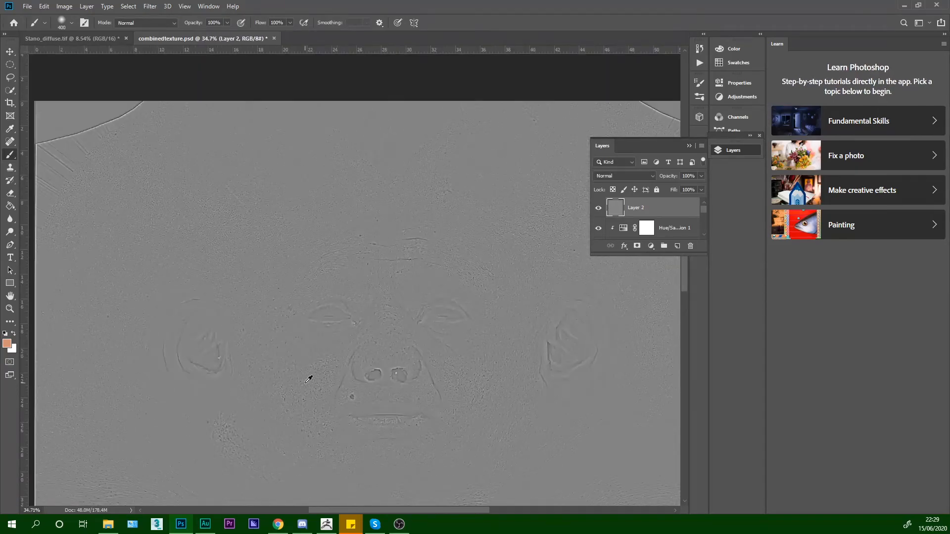
pyautogui.scroll(5, 310, 378)
pyautogui.scroll(2, 310, 379)
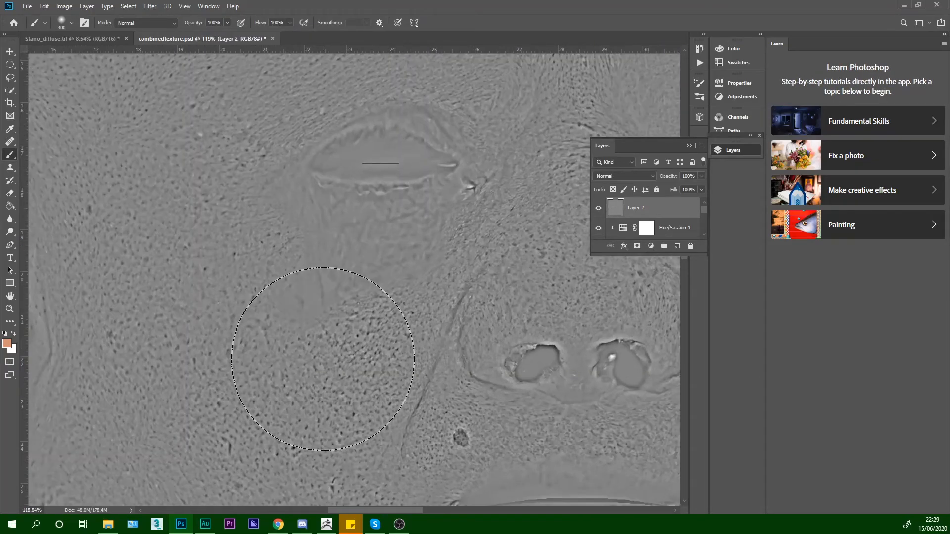
pyautogui.scroll(-3, 323, 360)
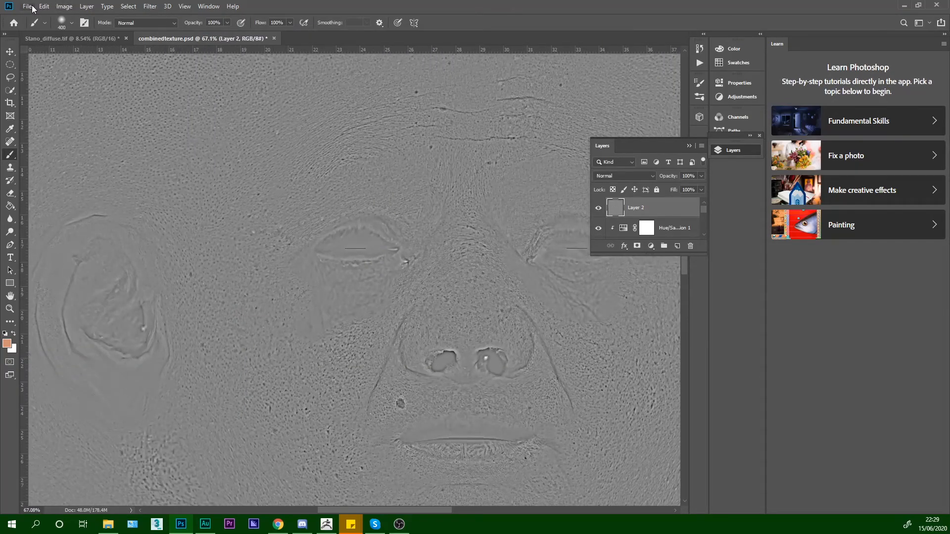
pyautogui.click(48, 9)
pyautogui.moveTo(22, 5)
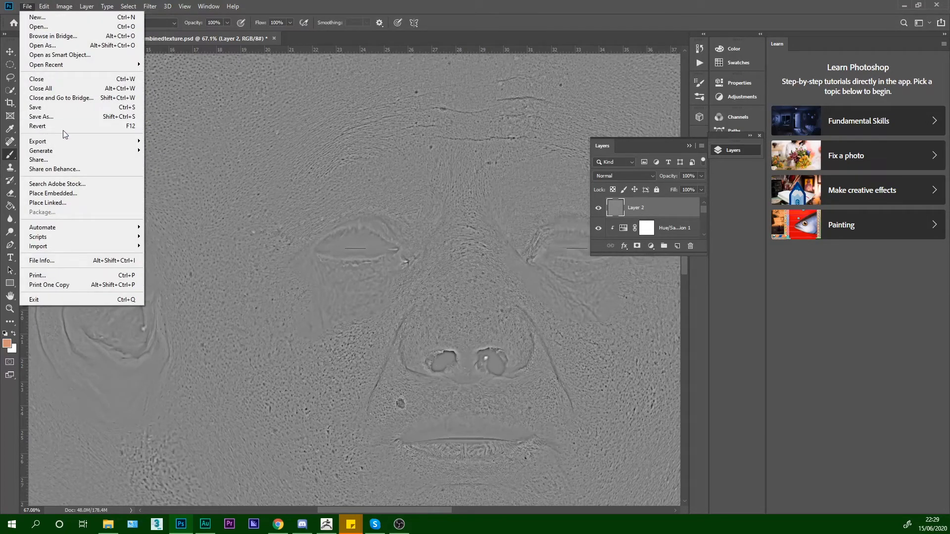
pyautogui.click(289, 194)
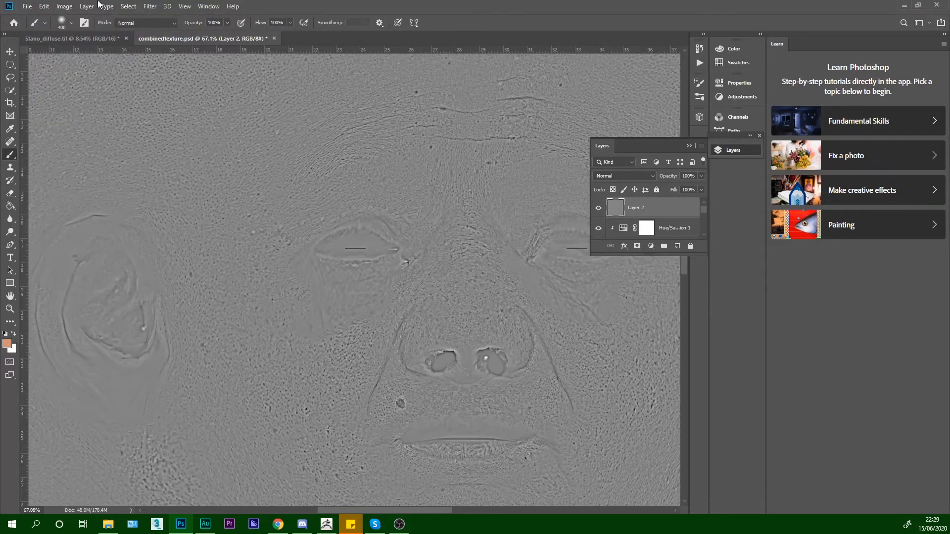
pyautogui.click(26, 7)
pyautogui.click(60, 113)
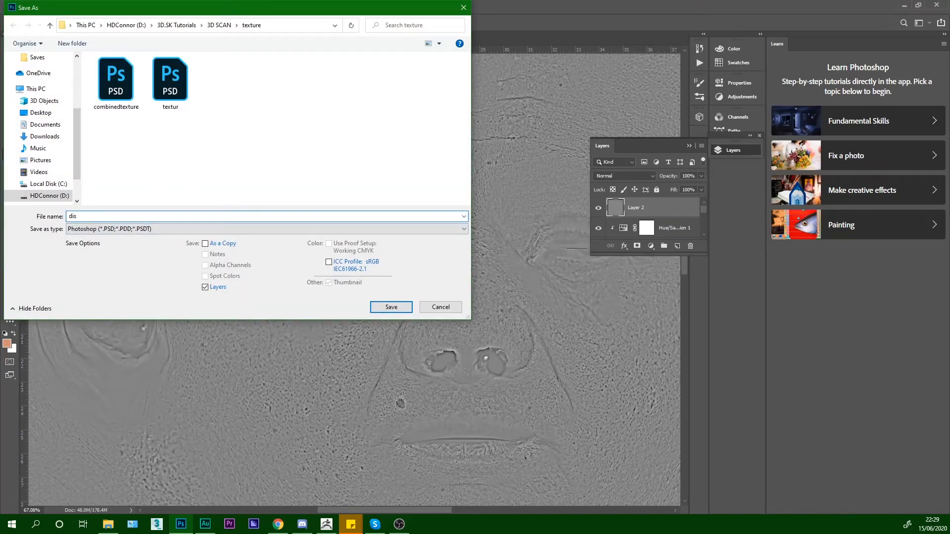
pyautogui.write('displacement')
pyautogui.press('Return')
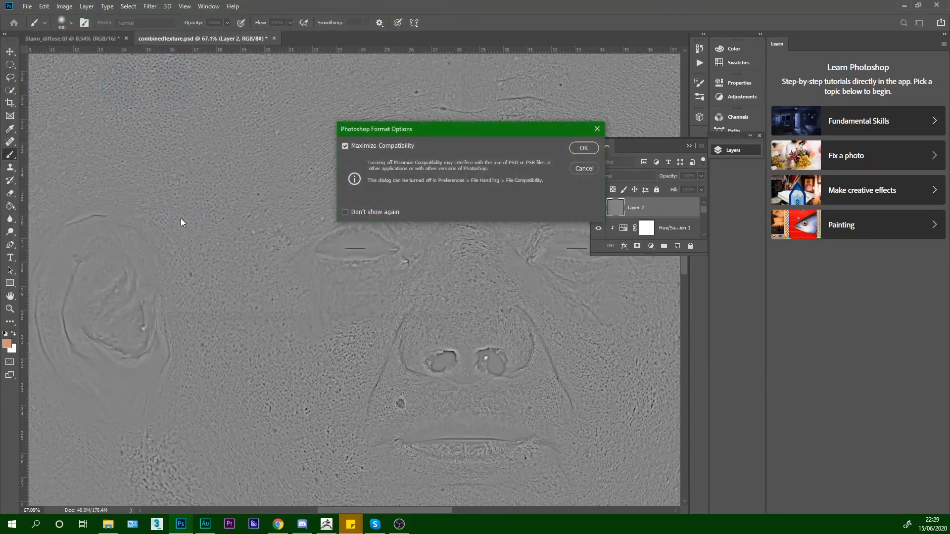
pyautogui.click(584, 148)
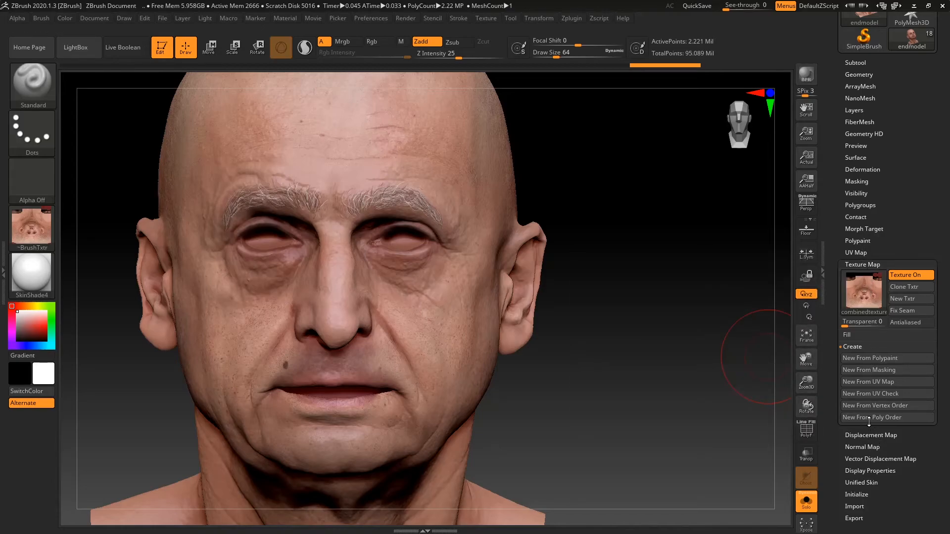
# - Switch to ZBrush, enable Mrgb draw mode, and create the head's polypaint from the combinedtexture map
pyautogui.click(864, 240)
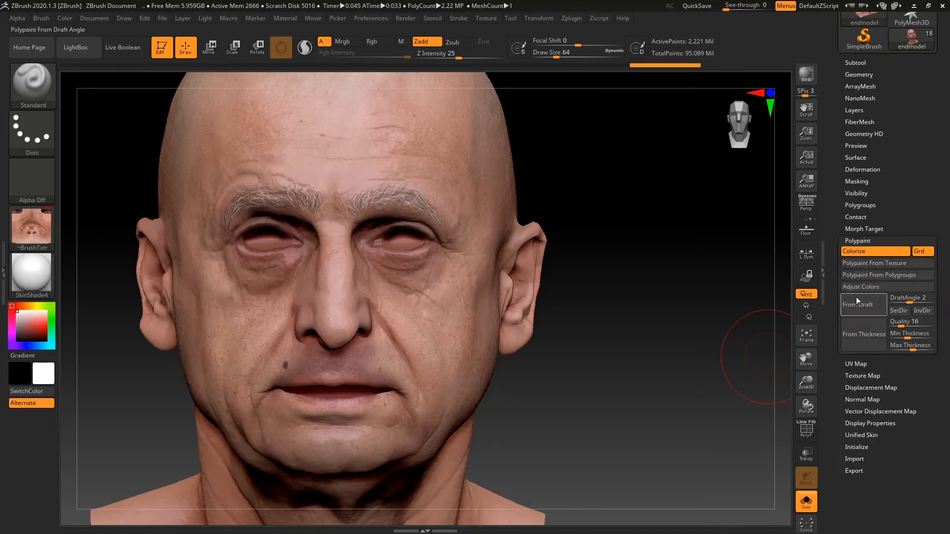
pyautogui.click(867, 266)
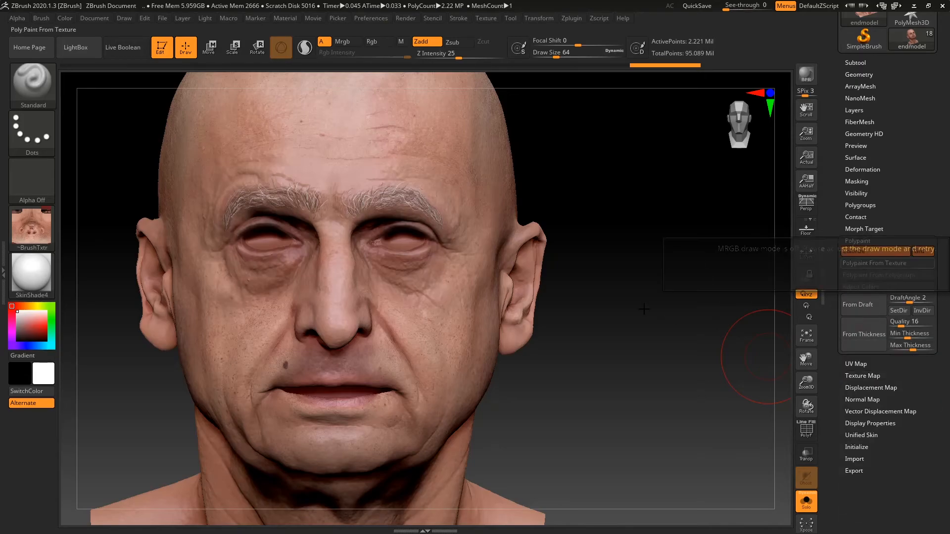
pyautogui.click(348, 41)
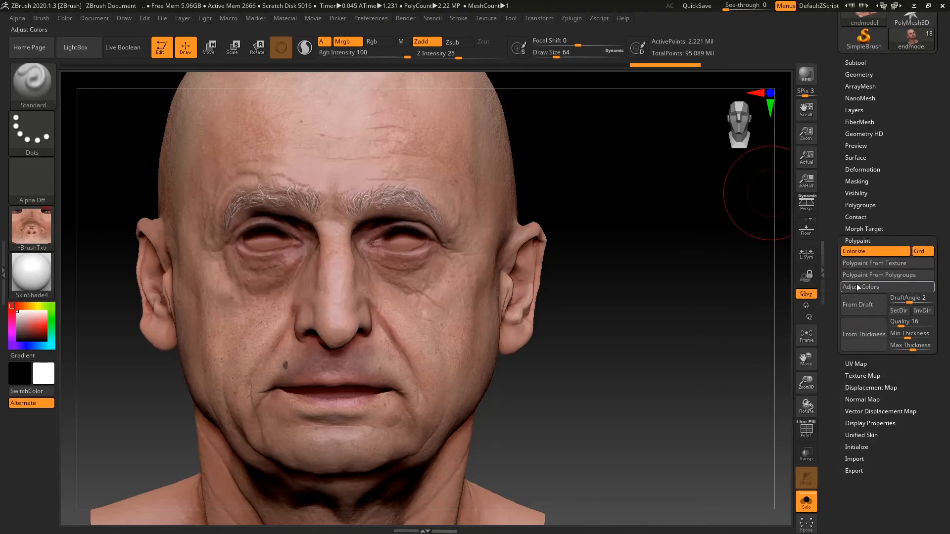
pyautogui.moveTo(611, 365); pyautogui.dragTo(675, 358)
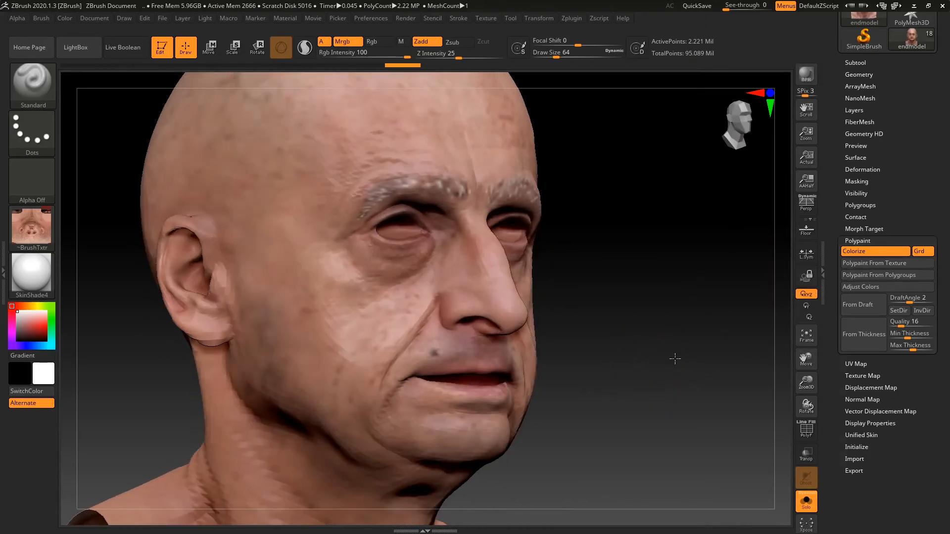
# - Import the displacement PSD file into ZBrush's texture library
pyautogui.click(858, 240)
pyautogui.click(858, 239)
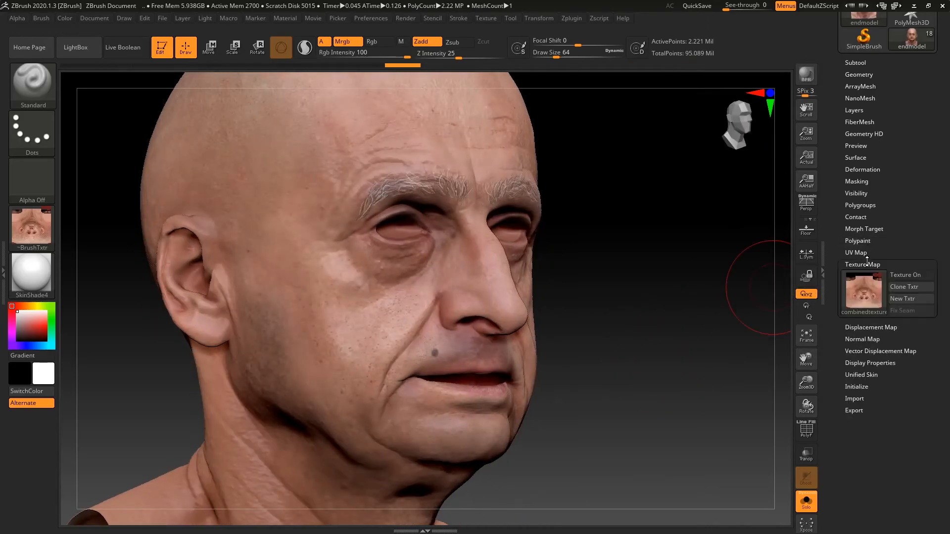
pyautogui.click(866, 263)
pyautogui.click(869, 292)
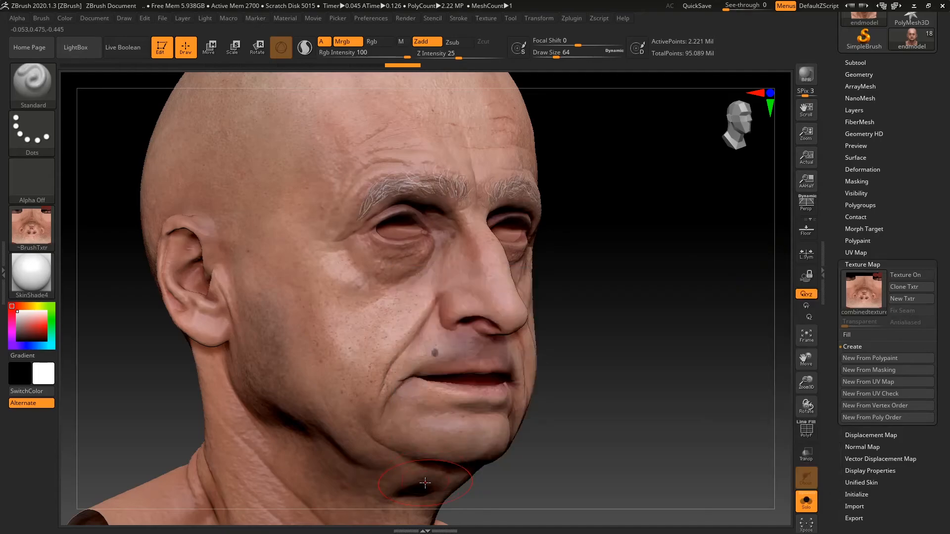
pyautogui.click(865, 361)
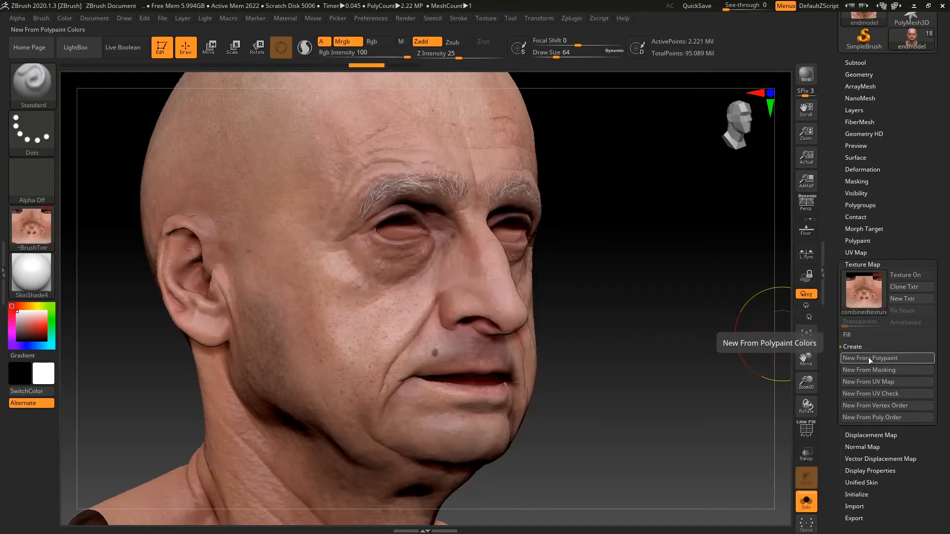
pyautogui.click(859, 312)
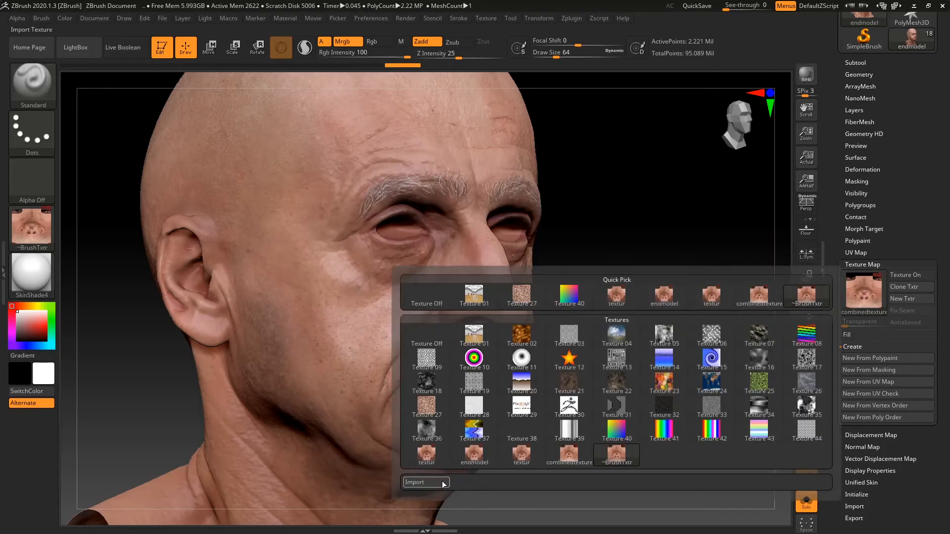
pyautogui.click(482, 19)
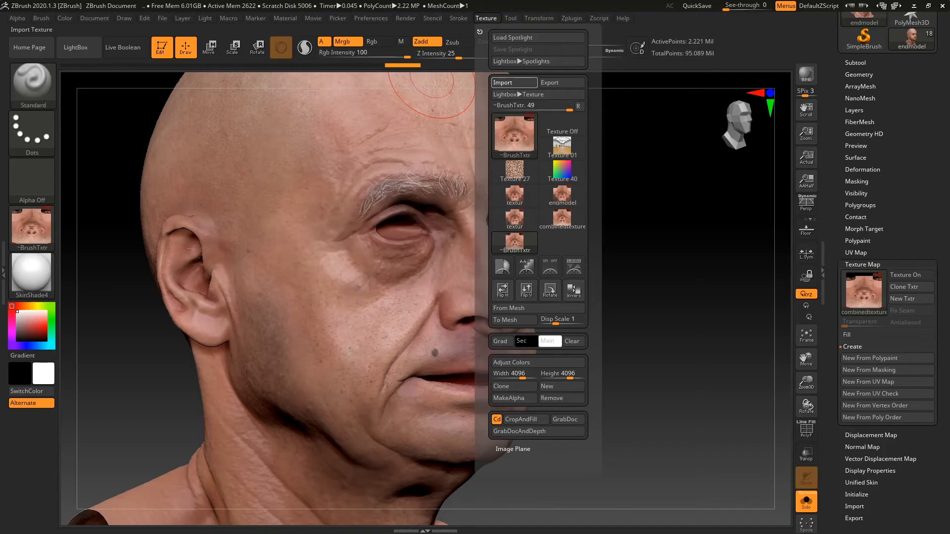
pyautogui.click(561, 244)
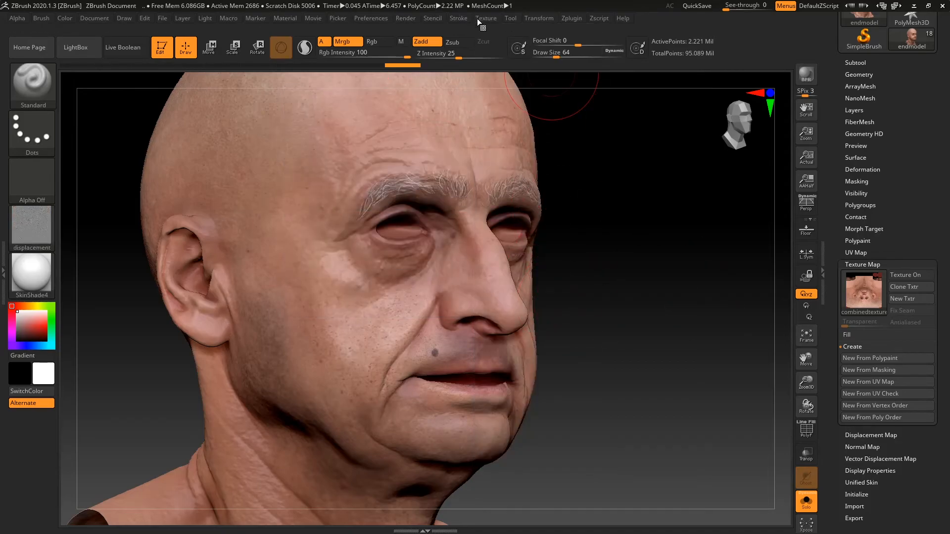
# - Assign the imported displacement texture as the head's texture map
pyautogui.click(478, 21)
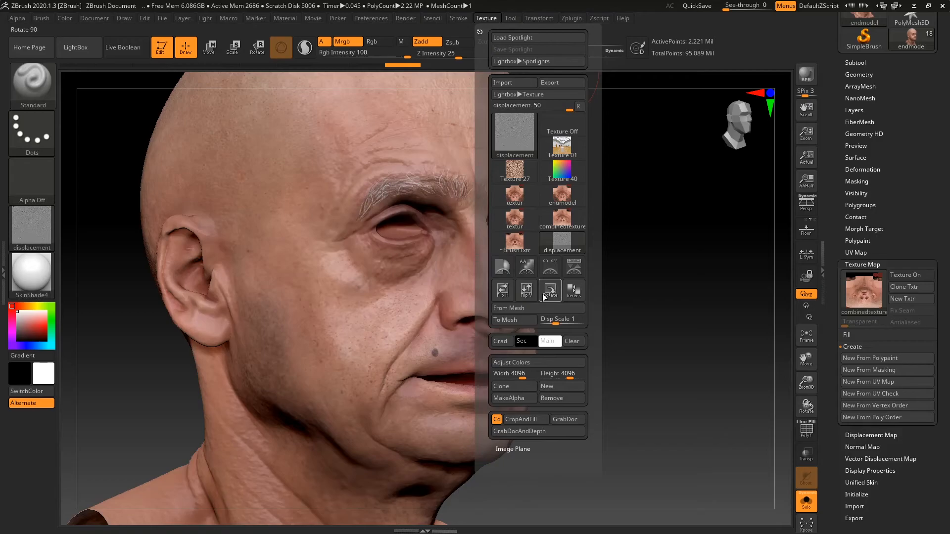
pyautogui.click(872, 305)
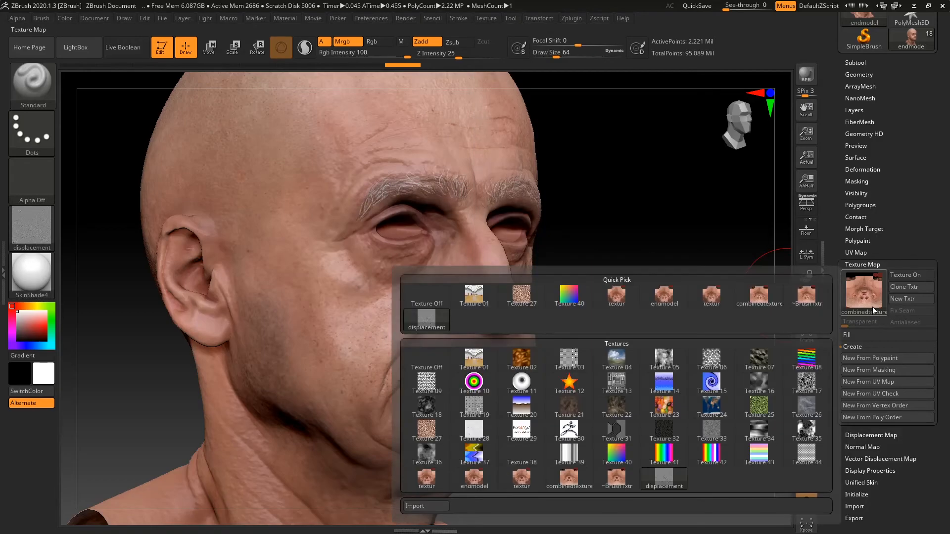
pyautogui.click(874, 300)
pyautogui.click(675, 481)
pyautogui.moveTo(665, 241); pyautogui.dragTo(611, 243)
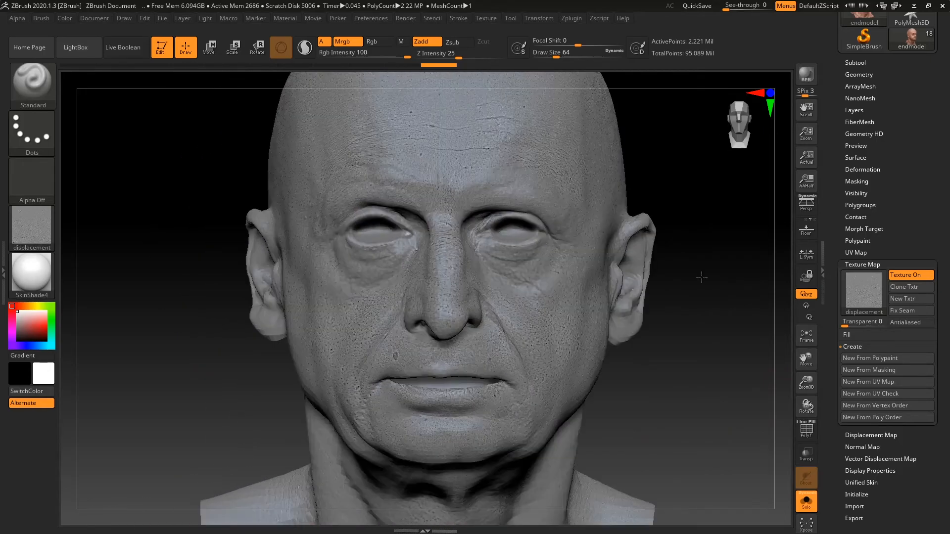
# - Examine the pore and wrinkle detail of the displacement map in Photoshop and on the textured head in ZBrush
pyautogui.moveTo(747, 343); pyautogui.dragTo(579, 309)
pyautogui.moveTo(31, 228)
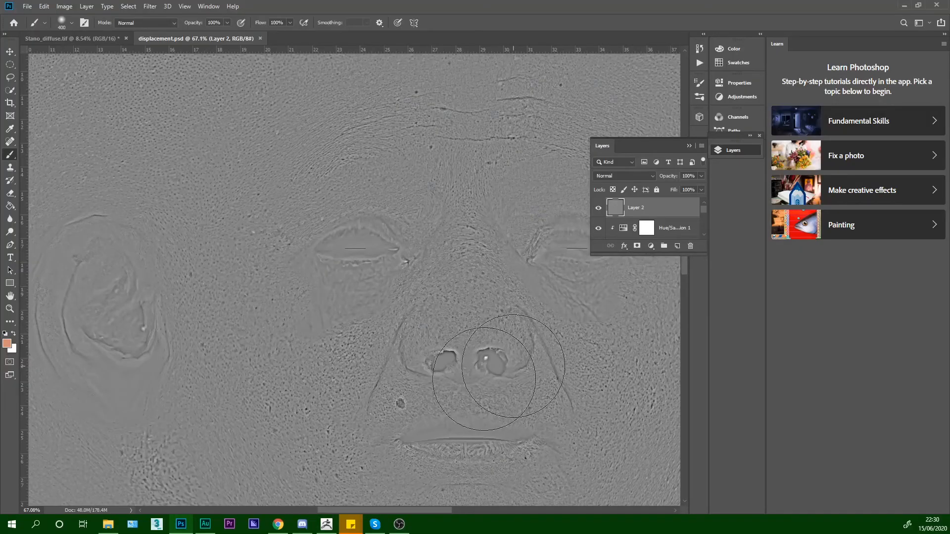
pyautogui.scroll(4, 427, 384)
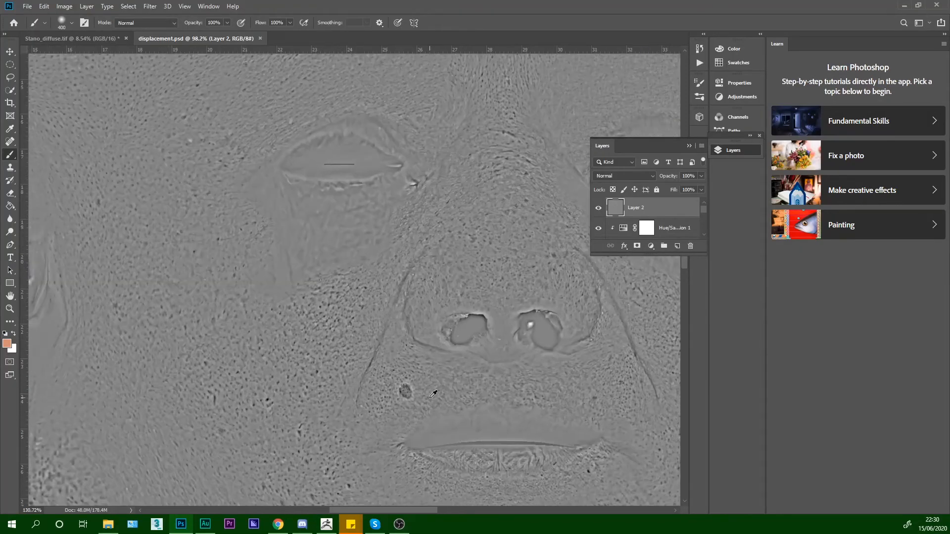
pyautogui.scroll(-3, 427, 384)
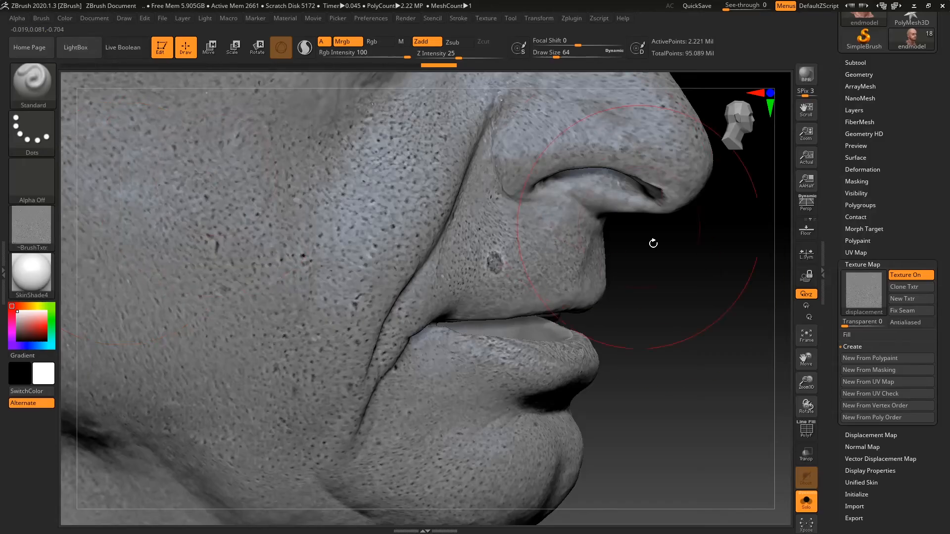
pyautogui.moveTo(651, 244); pyautogui.dragTo(654, 349)
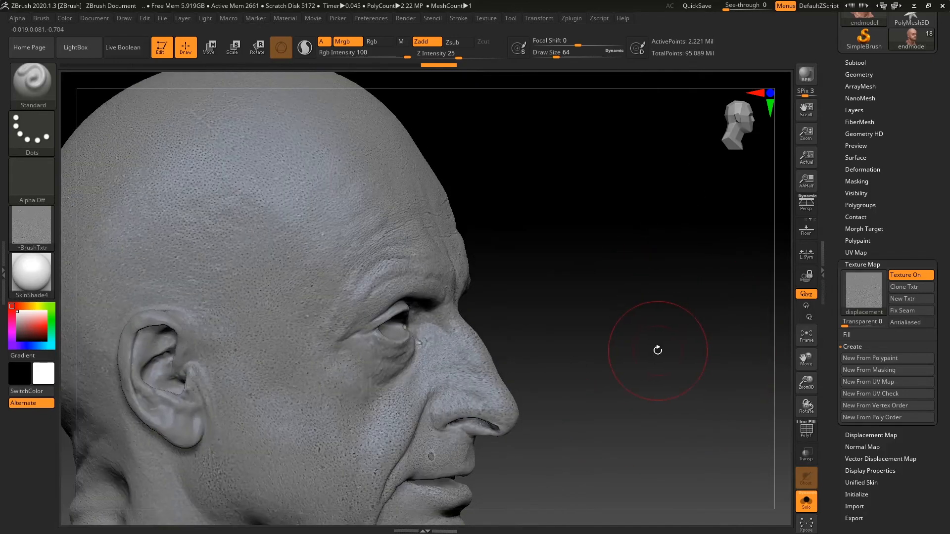
pyautogui.moveTo(657, 349); pyautogui.dragTo(559, 404)
pyautogui.moveTo(206, 362); pyautogui.dragTo(257, 400)
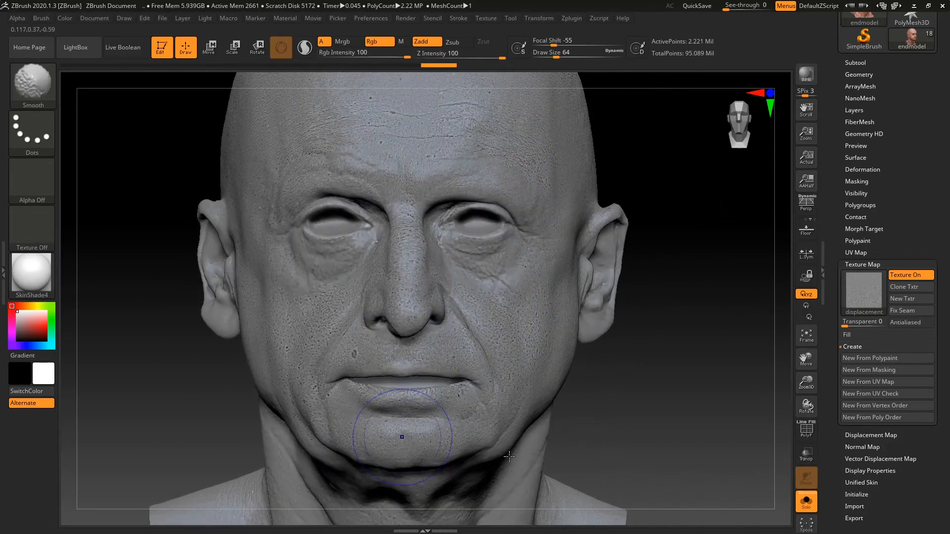
pyautogui.moveTo(701, 451); pyautogui.dragTo(723, 479)
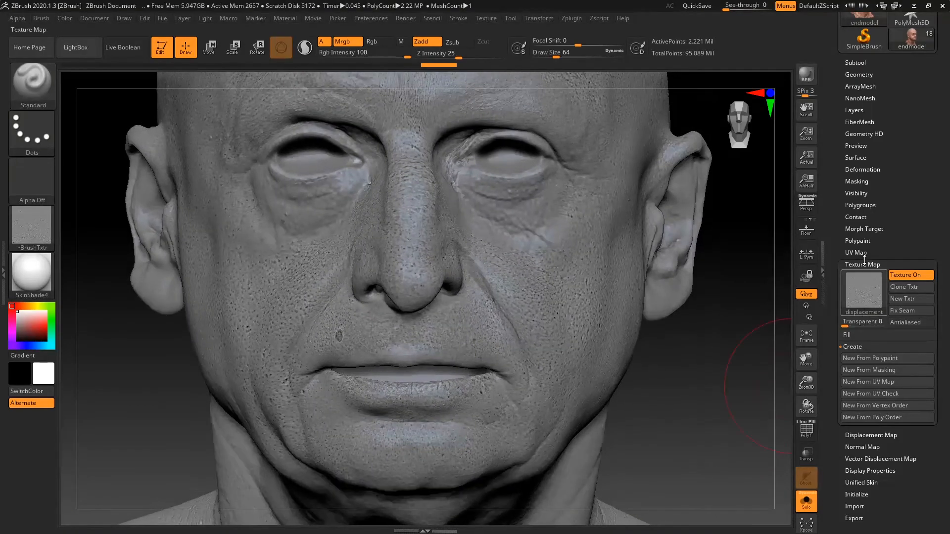
# - Mask the head by the intensity of its displacement texture
pyautogui.click(863, 262)
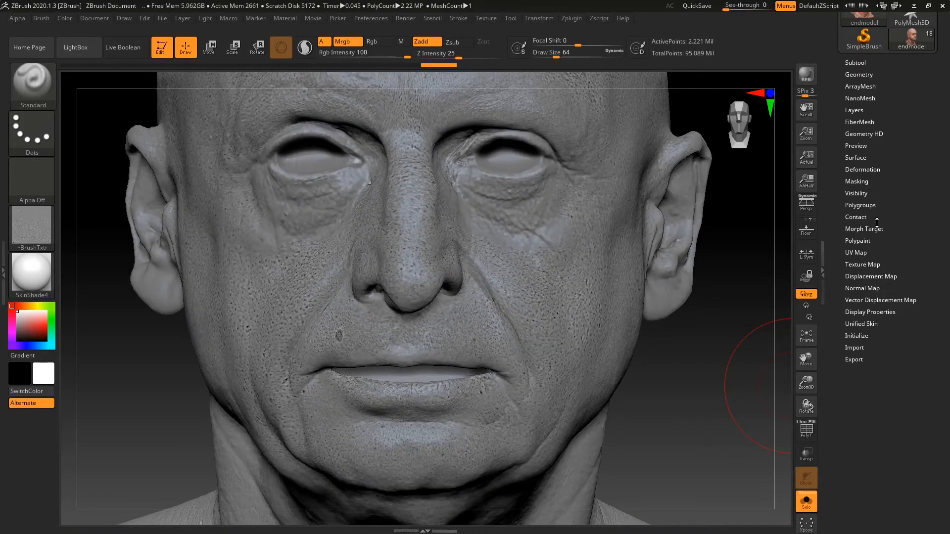
pyautogui.click(856, 181)
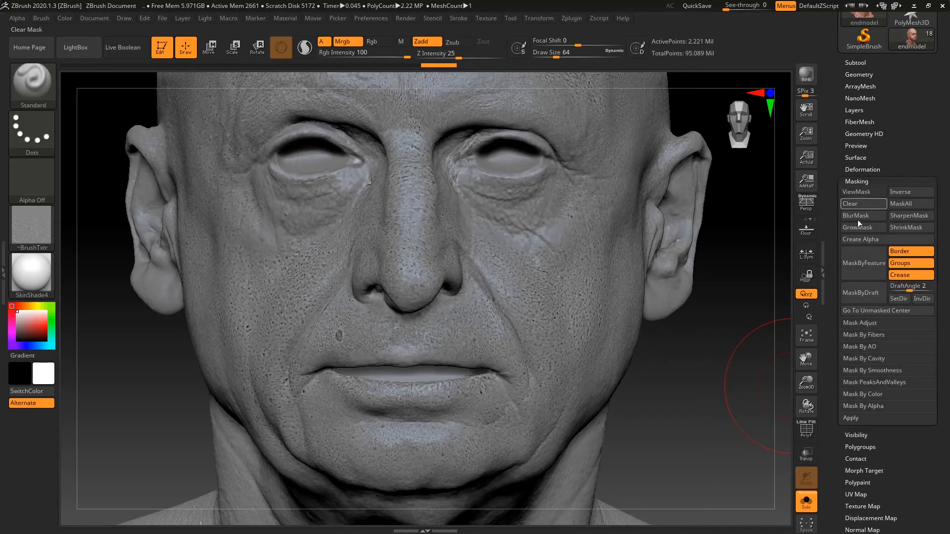
pyautogui.click(872, 394)
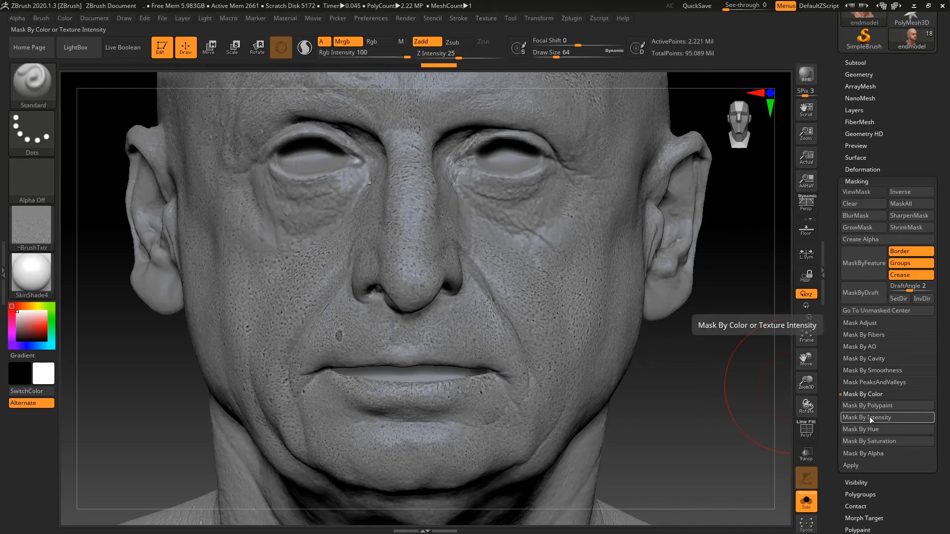
pyautogui.click(869, 416)
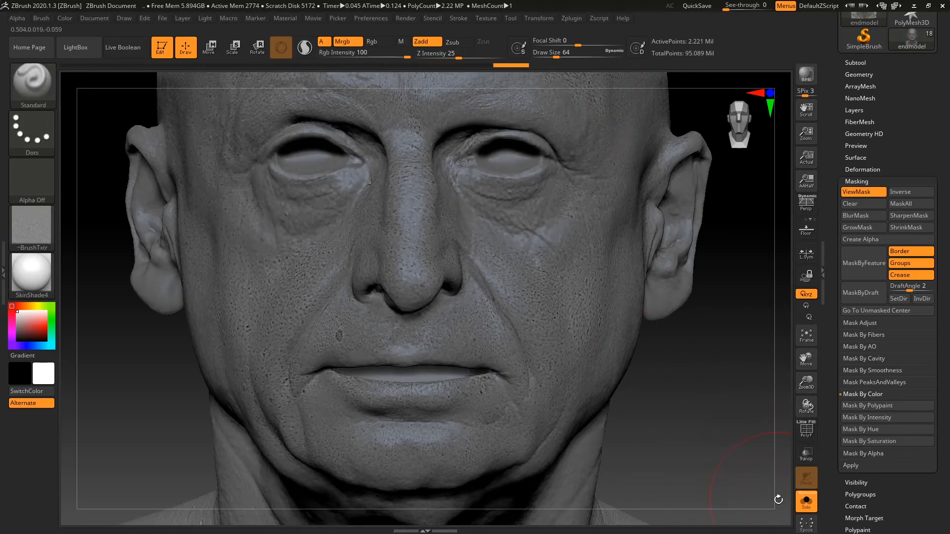
# - Apply a slight Inflate deformation to the intensity-masked head to bring the pore detail into the surface
pyautogui.scroll(-3, 853, 444)
pyautogui.scroll(-1, 853, 444)
pyautogui.moveTo(682, 418); pyautogui.dragTo(762, 511)
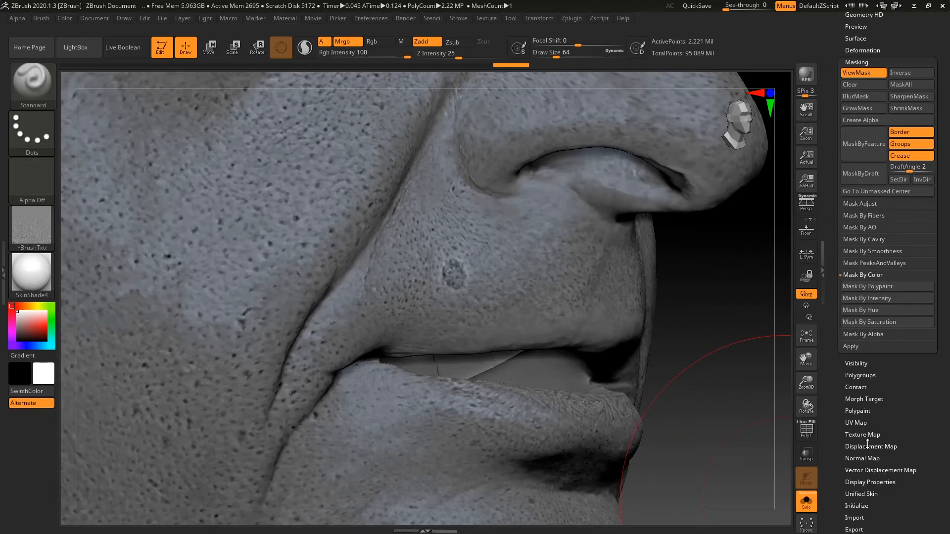
pyautogui.click(864, 50)
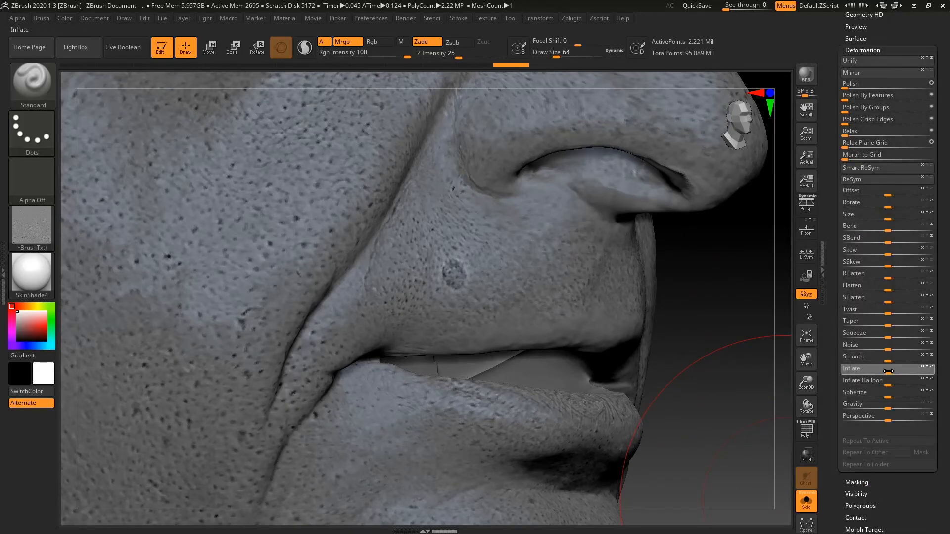
pyautogui.moveTo(888, 371); pyautogui.dragTo(888, 373)
pyautogui.moveTo(885, 373); pyautogui.dragTo(886, 374)
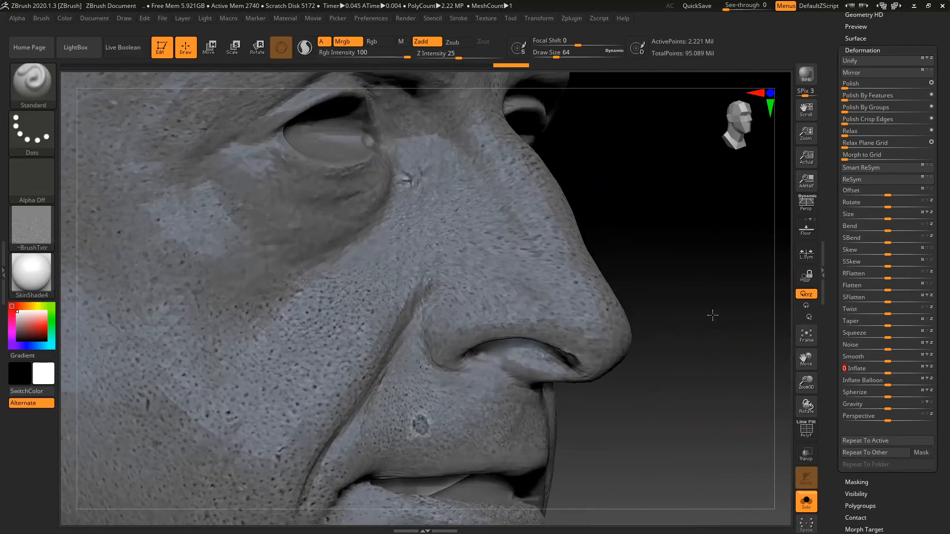
pyautogui.press('ctrl')
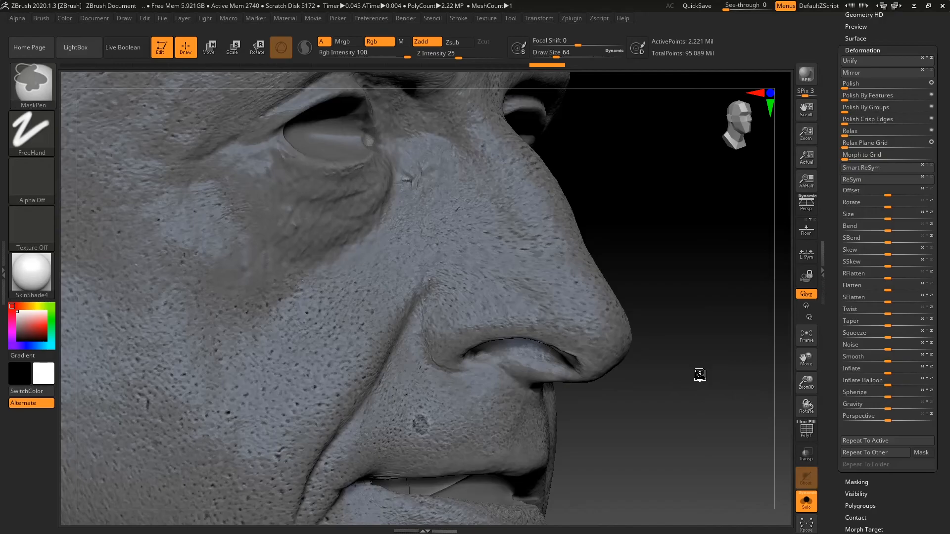
# - Clear the intensity mask from the head and inspect the inflated pores around the nose, cheeks and mouth
pyautogui.keyDown('ctrl'); pyautogui.click(700, 373); pyautogui.keyUp('ctrl')
pyautogui.moveTo(704, 370); pyautogui.dragTo(778, 474)
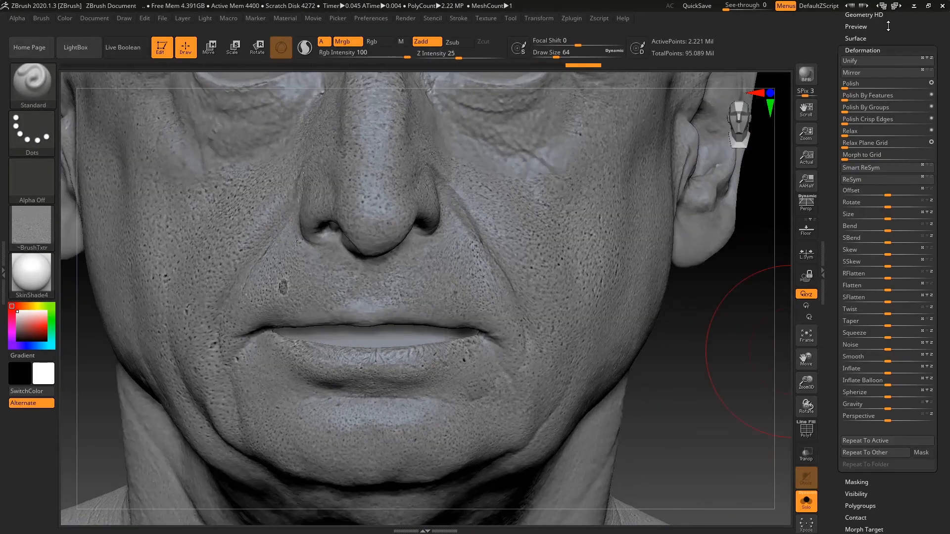
pyautogui.moveTo(835, 60); pyautogui.dragTo(834, 86)
pyautogui.moveTo(721, 395); pyautogui.dragTo(706, 378)
# - Turn off the head's displacement texture map so its polypainted skin colour is displayed
pyautogui.moveTo(907, 49); pyautogui.dragTo(906, 115)
pyautogui.click(865, 151)
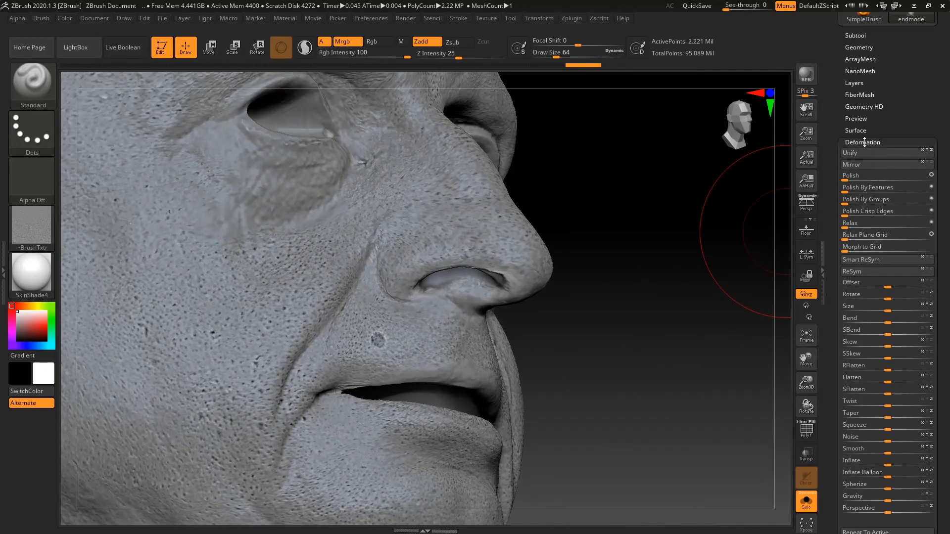
pyautogui.click(865, 143)
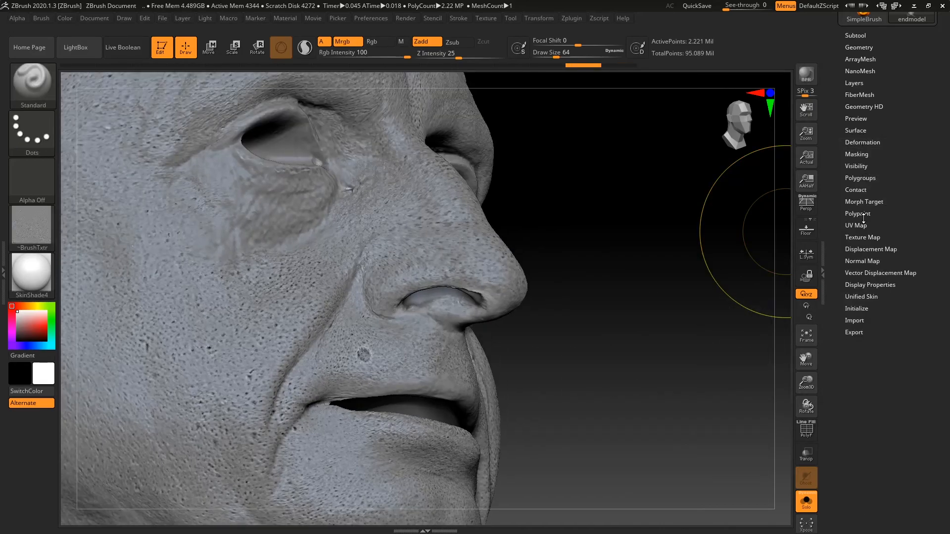
pyautogui.click(870, 237)
pyautogui.click(910, 248)
pyautogui.moveTo(664, 286); pyautogui.dragTo(643, 349)
# - Hide the polypaint colour of the endmodel subtool and examine the bare sculpted surface of the face
pyautogui.click(866, 37)
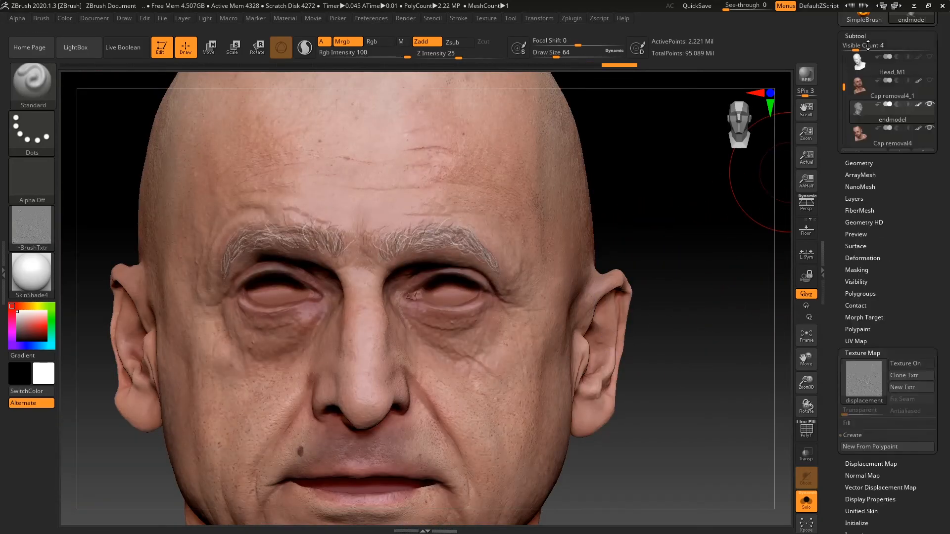
pyautogui.click(890, 113)
pyautogui.moveTo(674, 253); pyautogui.dragTo(729, 218)
pyautogui.moveTo(665, 299); pyautogui.dragTo(697, 388)
pyautogui.moveTo(716, 329); pyautogui.dragTo(625, 315)
pyautogui.moveTo(634, 358); pyautogui.dragTo(800, 411)
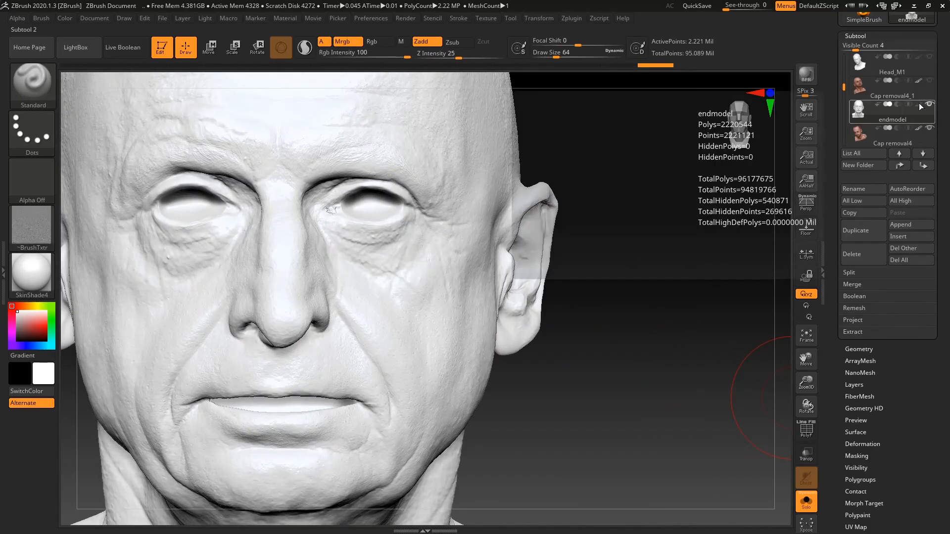
# - Show the endmodel subtool's polypaint colour again and examine the skin detail from the front and side
pyautogui.click(918, 103)
pyautogui.moveTo(634, 341); pyautogui.dragTo(400, 278)
pyautogui.moveTo(517, 272); pyautogui.dragTo(647, 339)
pyautogui.moveTo(574, 435); pyautogui.dragTo(614, 494)
pyautogui.moveTo(494, 356); pyautogui.dragTo(397, 315)
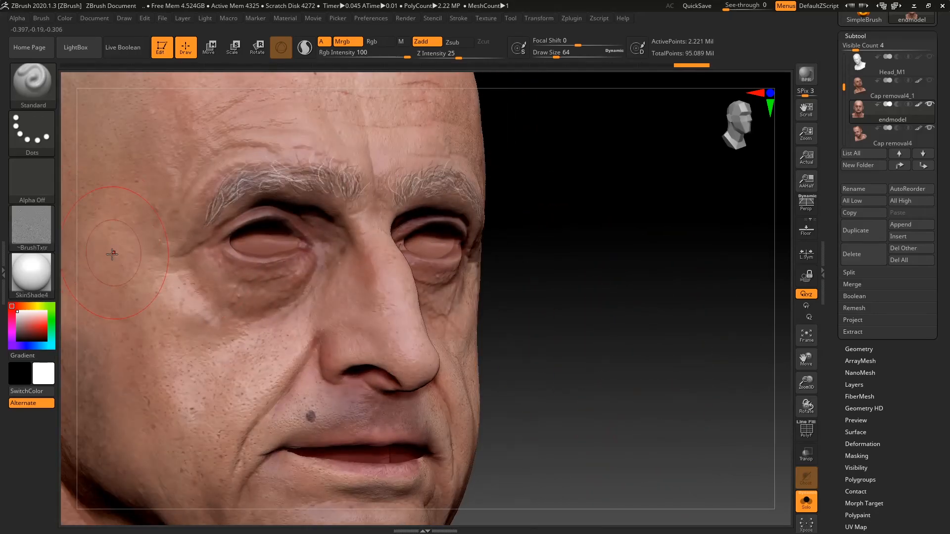
# - Switch the head's material to BasicMaterial and inspect the skin relief from the side and front
pyautogui.click(20, 276)
pyautogui.click(218, 399)
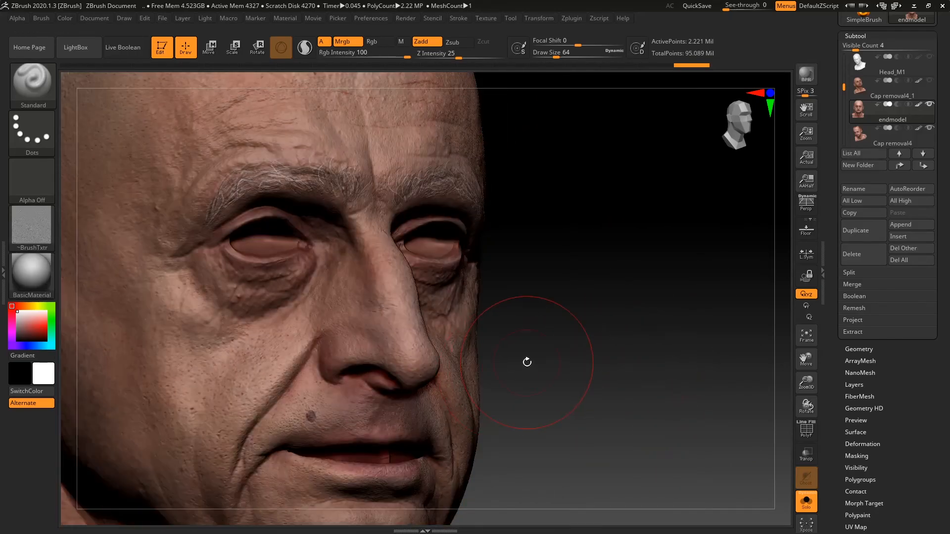
pyautogui.moveTo(554, 338)
pyautogui.mouseDown()
pyautogui.moveTo(562, 366)
pyautogui.moveTo(566, 316)
pyautogui.moveTo(630, 329)
pyautogui.moveTo(690, 382)
pyautogui.moveTo(662, 298)
pyautogui.moveTo(685, 303)
pyautogui.moveTo(599, 319)
pyautogui.moveTo(600, 276)
pyautogui.moveTo(614, 302)
pyautogui.moveTo(647, 299)
pyautogui.moveTo(676, 324)
pyautogui.mouseUp()
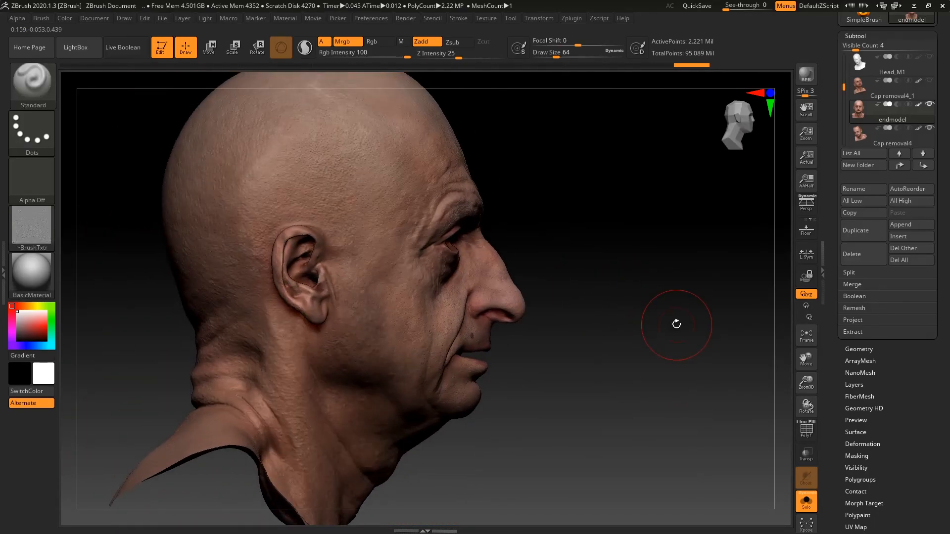
pyautogui.moveTo(677, 327)
pyautogui.mouseDown()
pyautogui.moveTo(621, 340)
pyautogui.moveTo(573, 329)
pyautogui.moveTo(632, 308)
pyautogui.moveTo(679, 361)
pyautogui.moveTo(654, 365)
pyautogui.moveTo(674, 350)
pyautogui.moveTo(698, 356)
pyautogui.moveTo(656, 295)
pyautogui.moveTo(666, 314)
pyautogui.mouseUp()
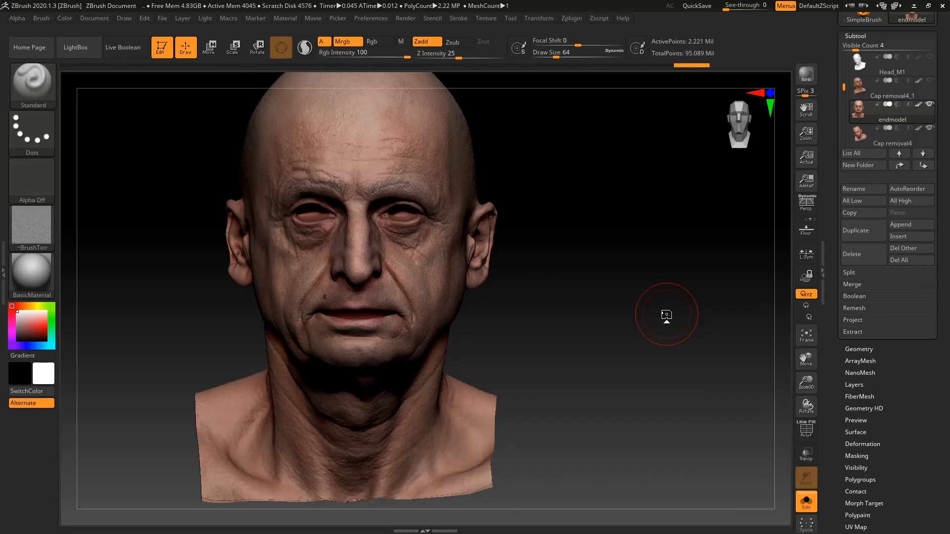
pyautogui.moveTo(546, 243); pyautogui.dragTo(575, 240)
pyautogui.moveTo(575, 239); pyautogui.dragTo(684, 339)
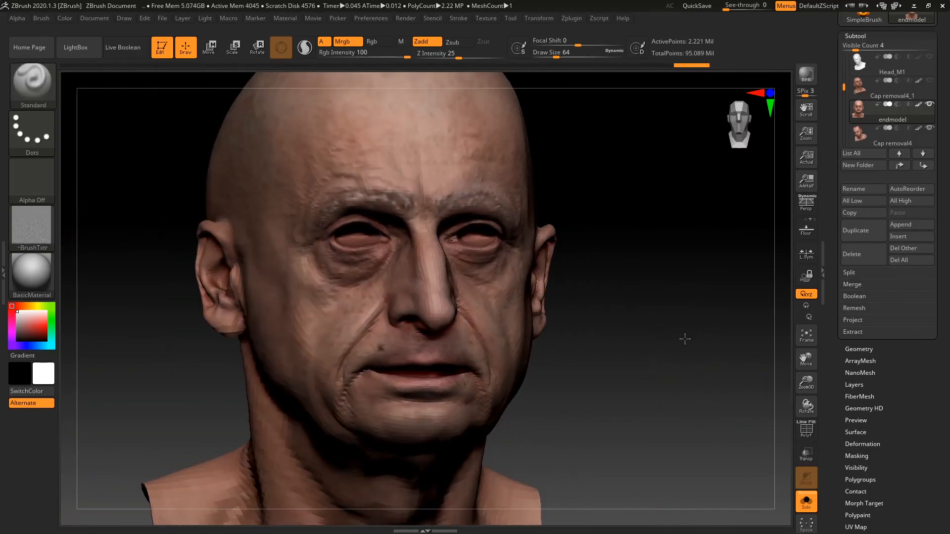
# - Save the detailed head as a tool file
pyautogui.scroll(5, 838, 122)
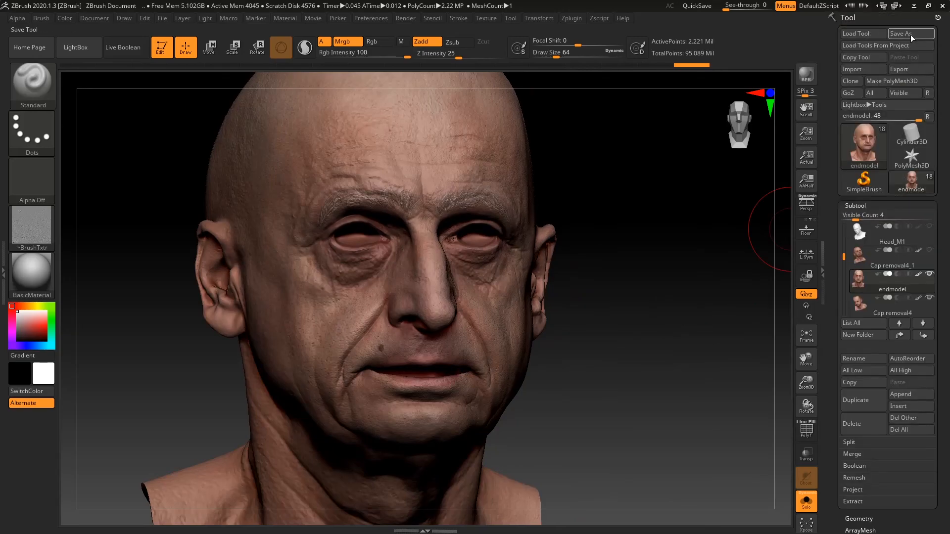